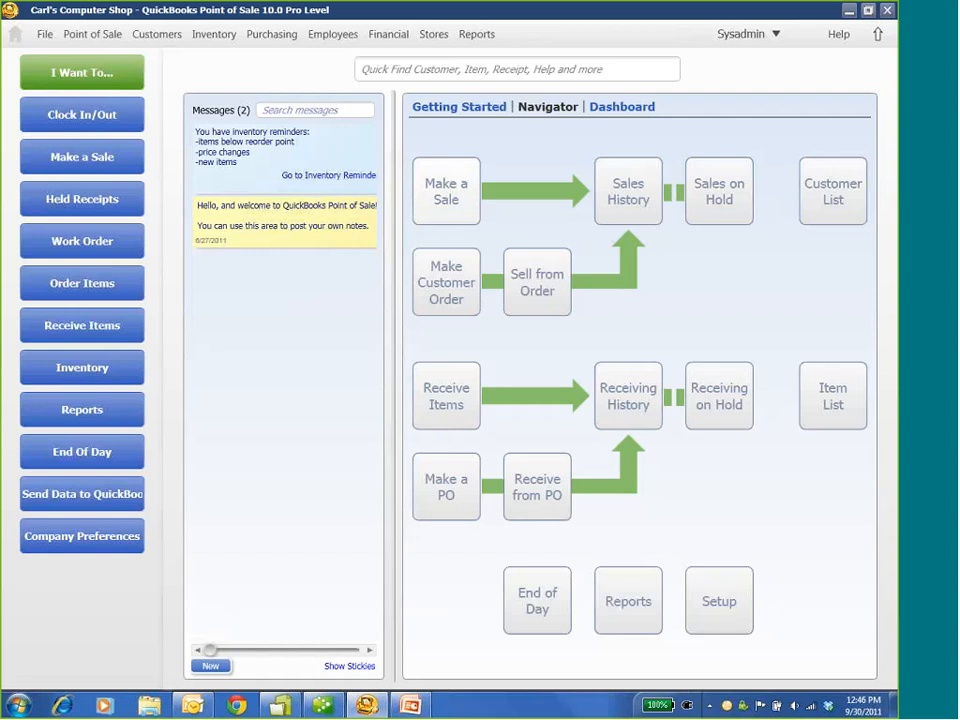
Open the 150 GB Hard Drive item from the inventory item list for editing
{"action": "left_click", "coordinate": [446, 192]}
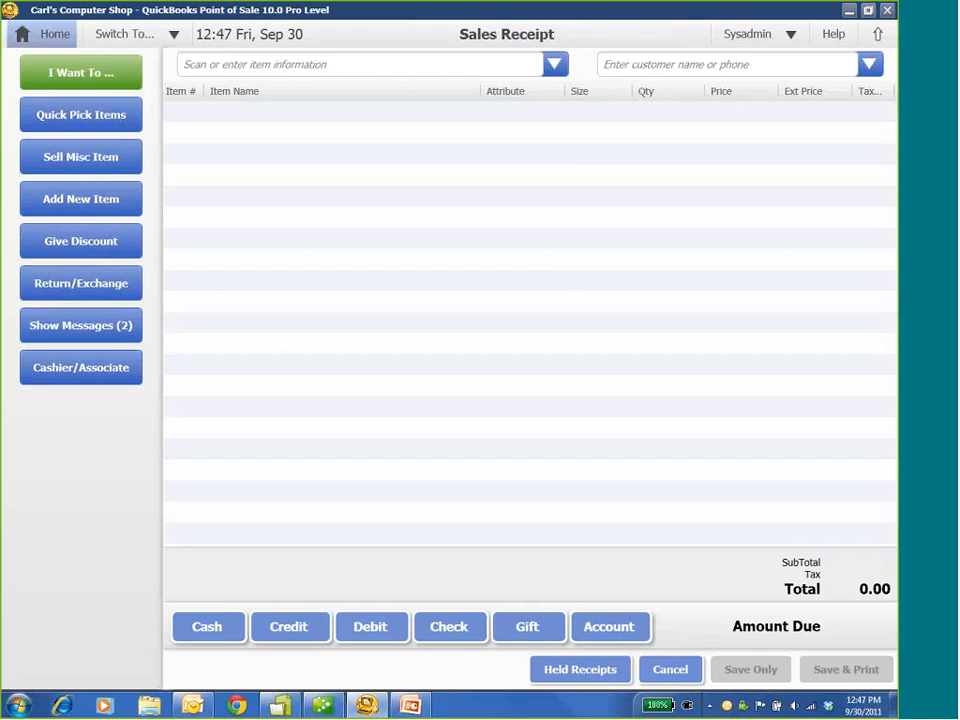
{"action": "left_click", "coordinate": [30, 34]}
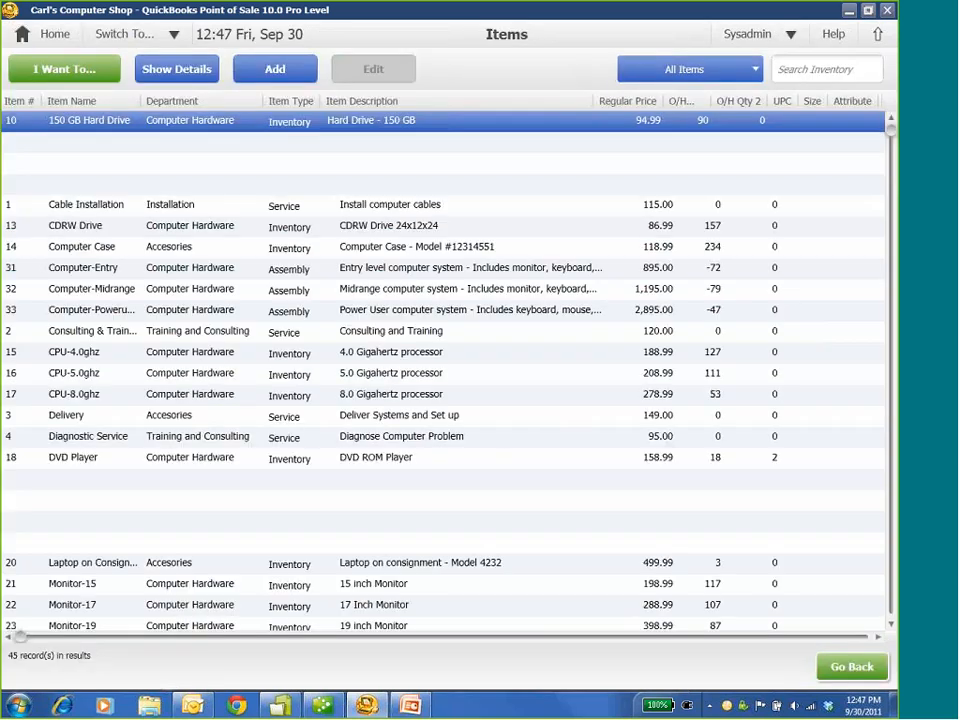
{"action": "double_click", "coordinate": [520, 120]}
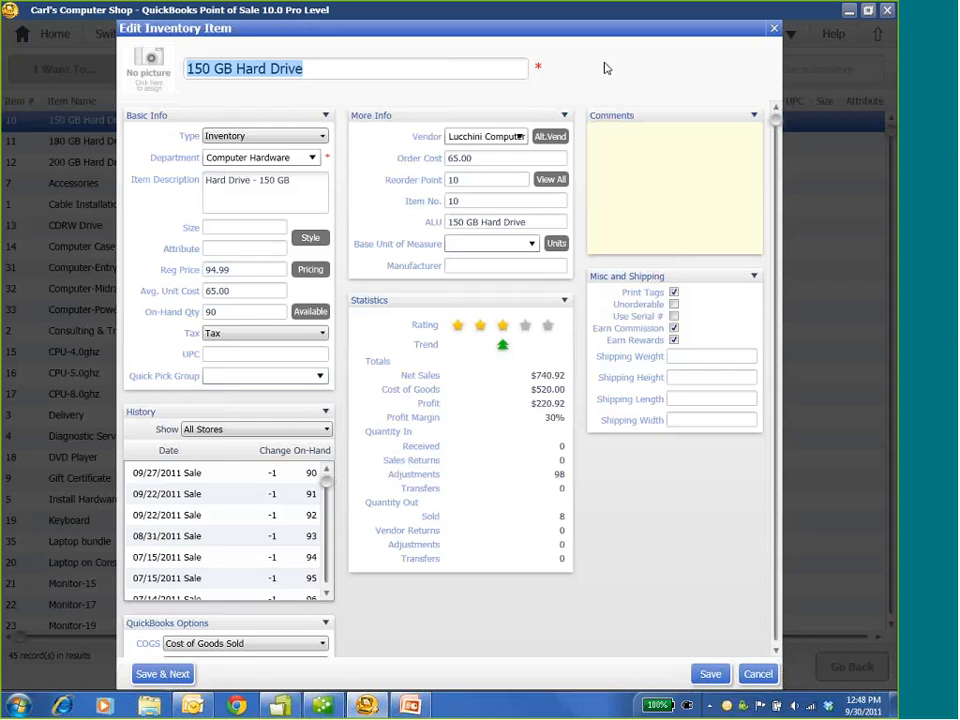
Review the item types available for the 150 GB Hard Drive, keeping the type as Inventory
{"action": "left_click", "coordinate": [323, 138]}
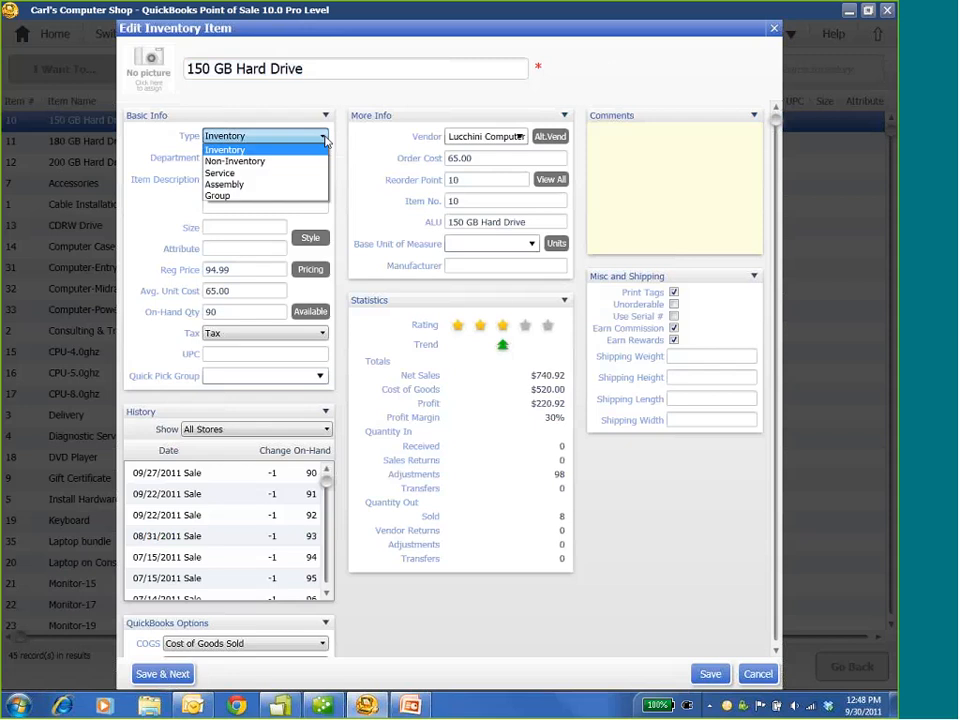
{"action": "left_click", "coordinate": [412, 93]}
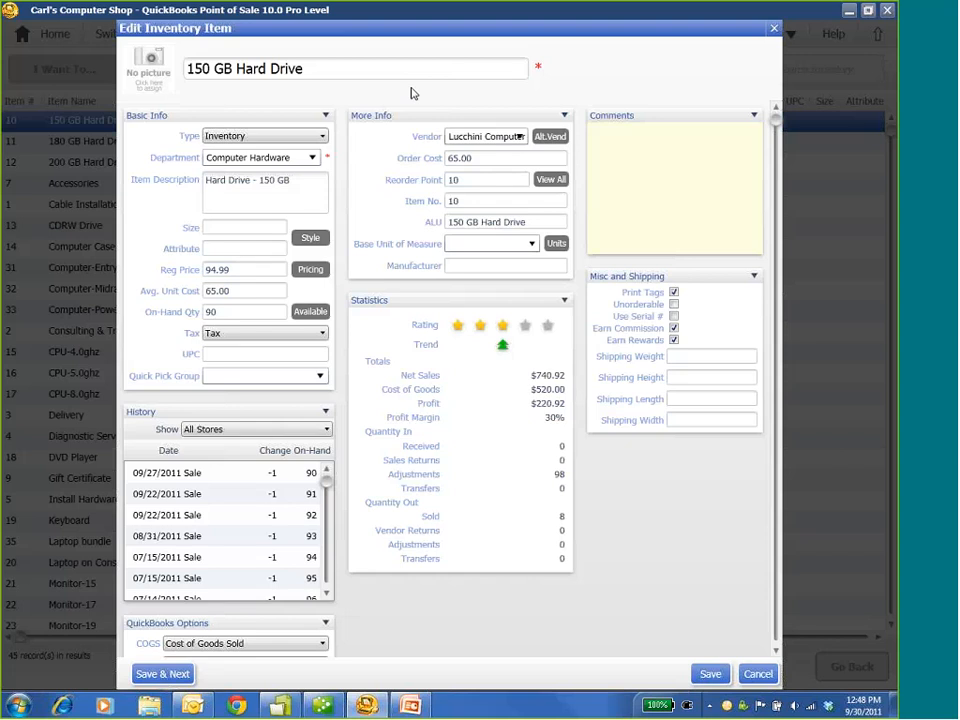
{"action": "left_click", "coordinate": [322, 137]}
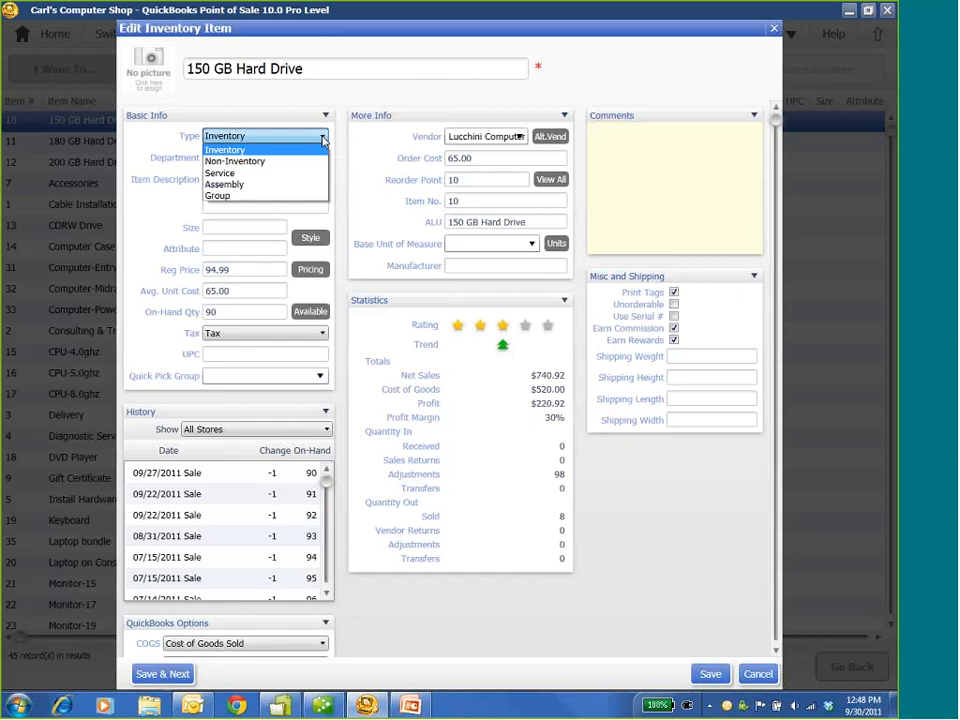
{"action": "left_click", "coordinate": [369, 98]}
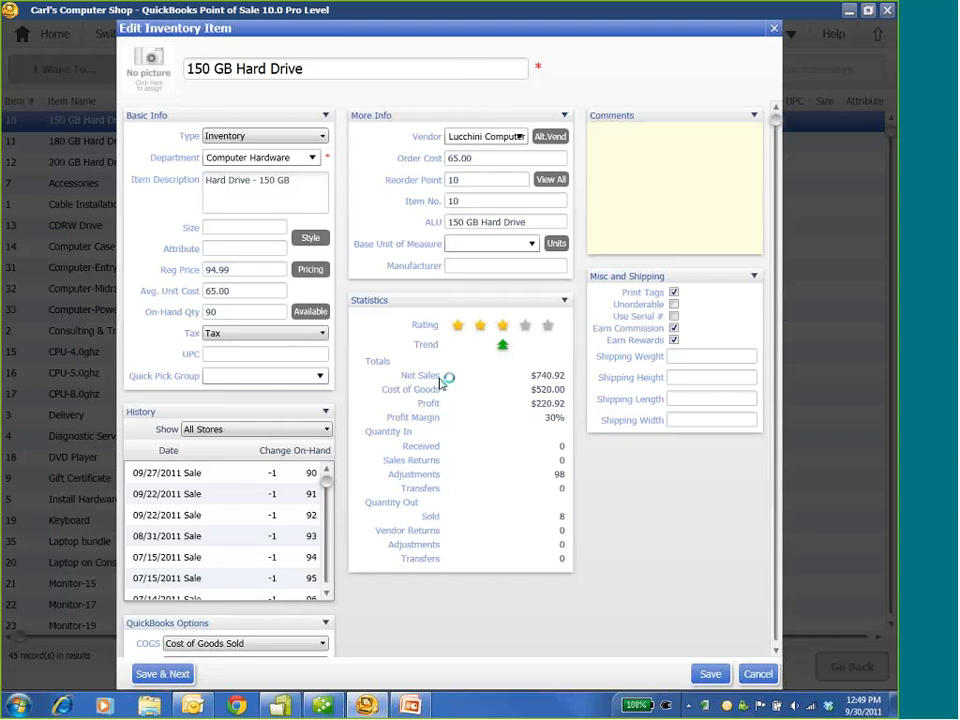
{"action": "left_click", "coordinate": [281, 353]}
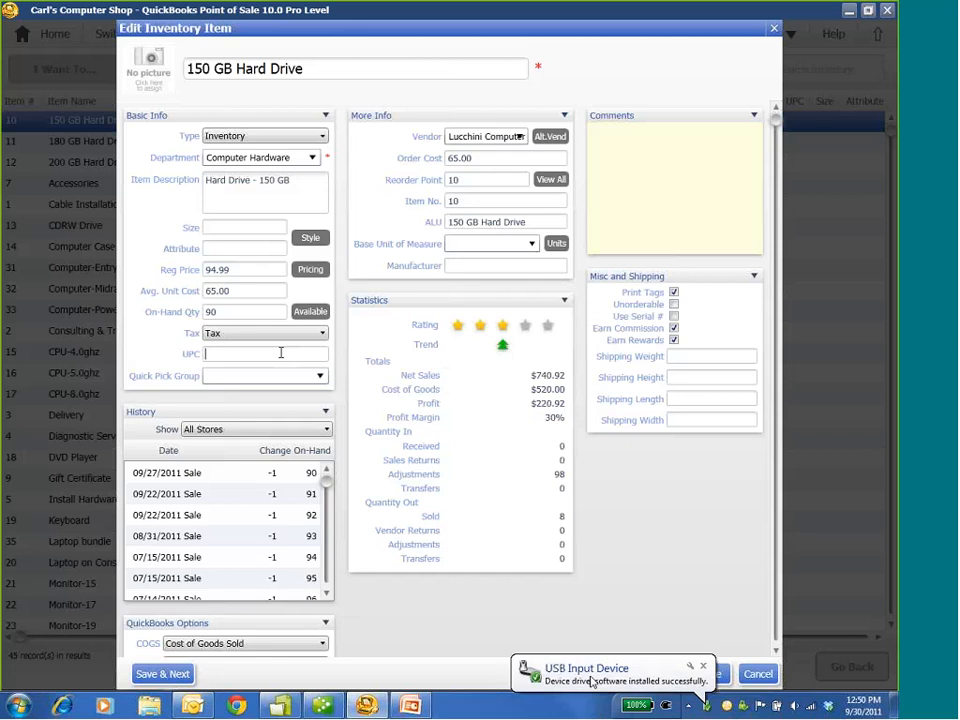
{"action": "left_click", "coordinate": [703, 666]}
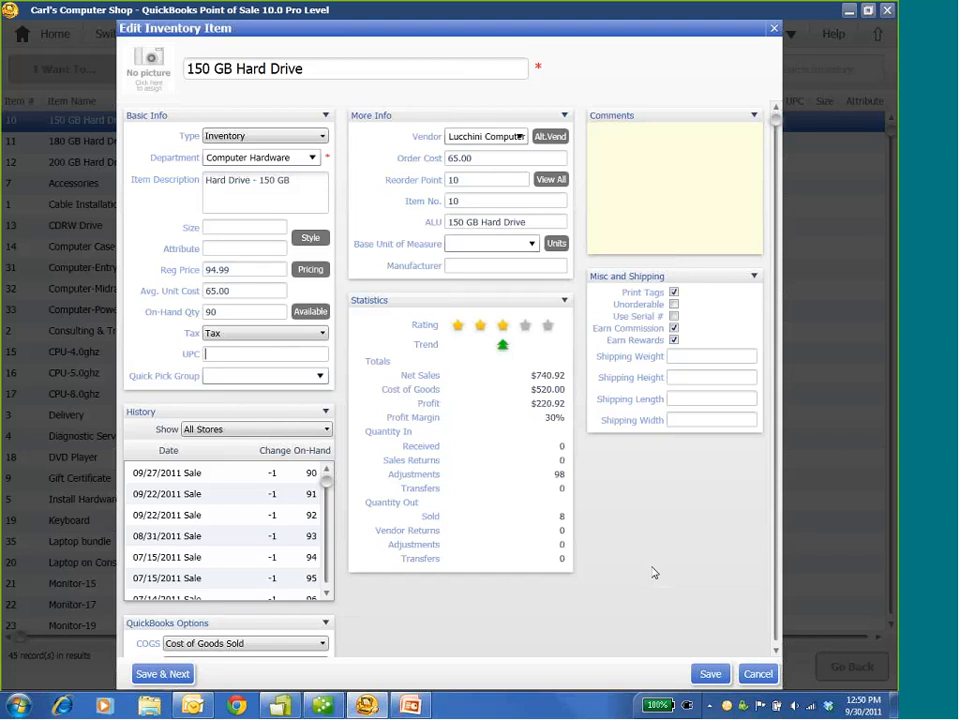
{"action": "type", "text": "0000049182026"}
{"action": "key", "text": "Tab"}
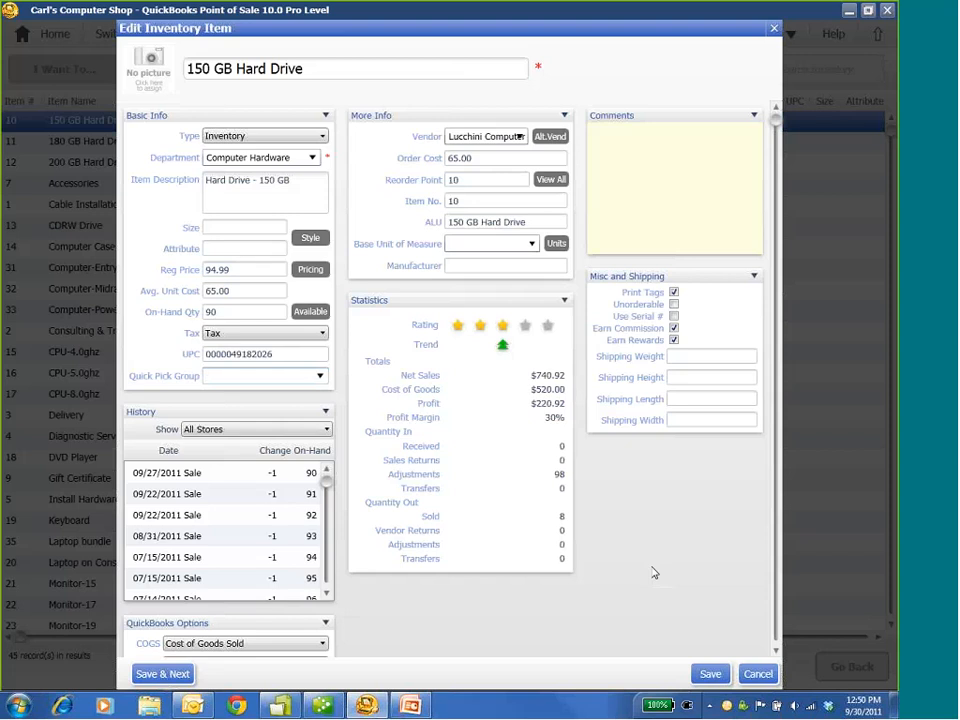
Examine the hard drive's alternate lookup value and its alternate vendor fields
{"action": "left_click", "coordinate": [449, 222]}
{"action": "left_click_drag", "start_coordinate": [448, 222], "coordinate": [575, 231]}
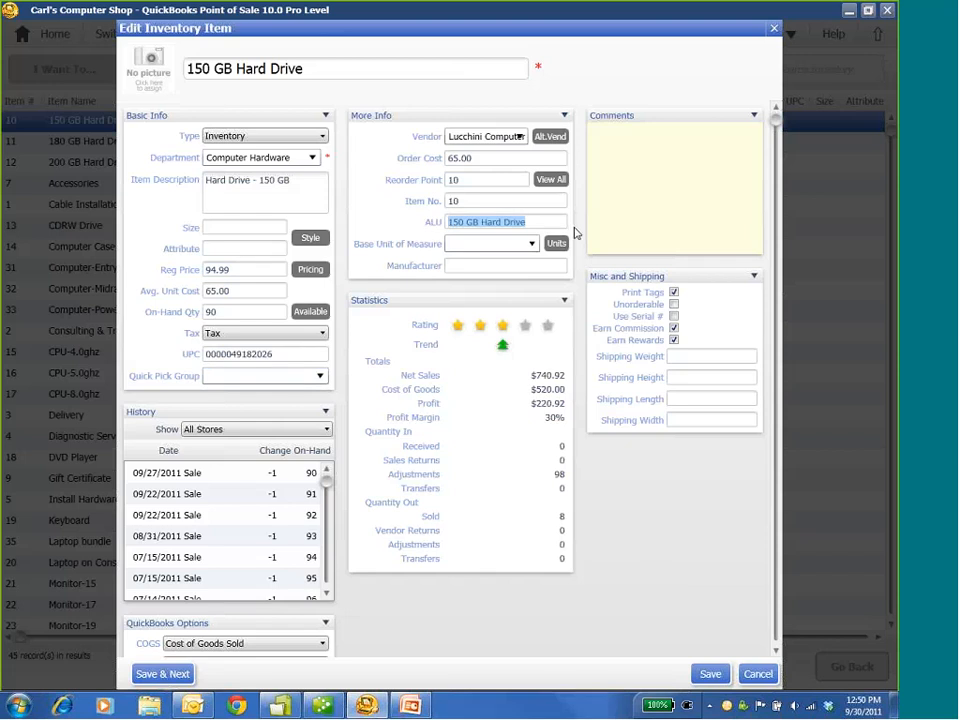
{"action": "left_click", "coordinate": [549, 137]}
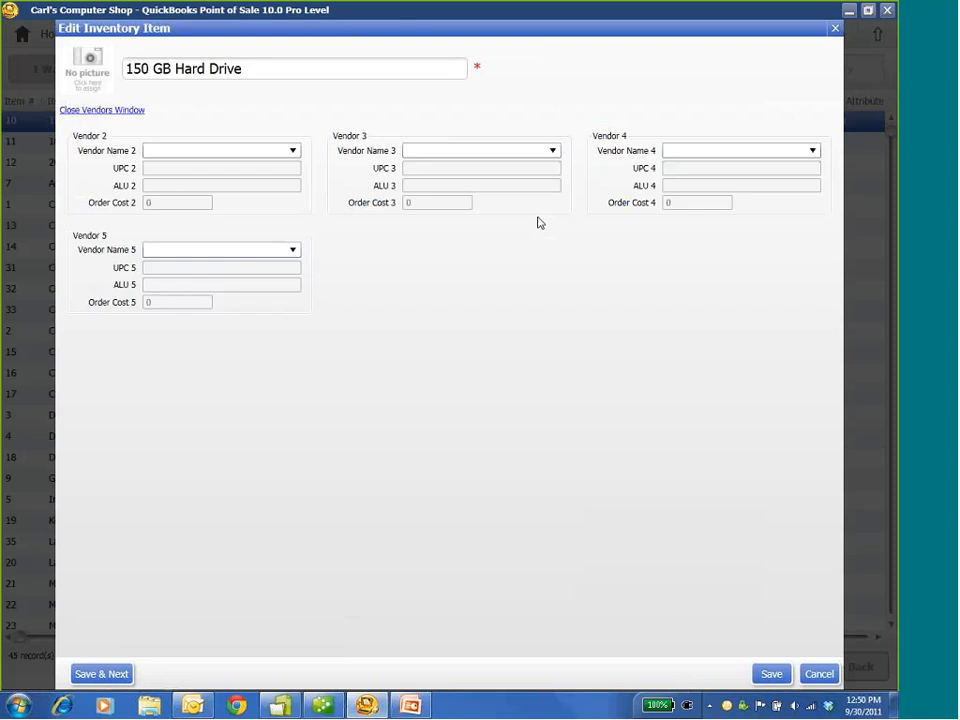
Save the changes to the 150 GB Hard Drive item and return to the item list
{"action": "left_click", "coordinate": [835, 31]}
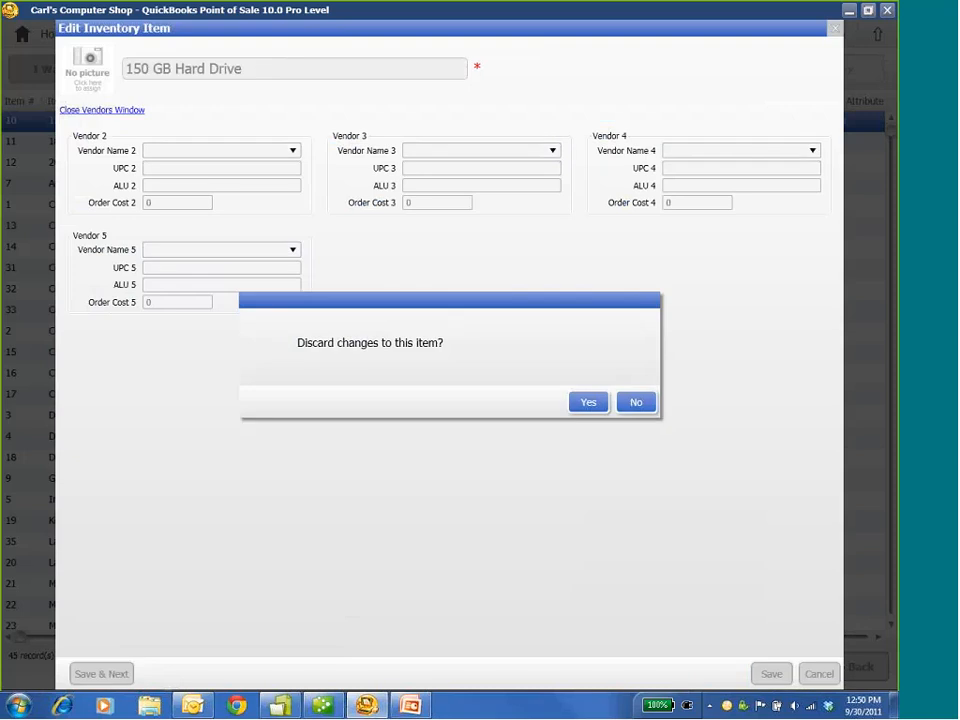
{"action": "key", "text": "Escape"}
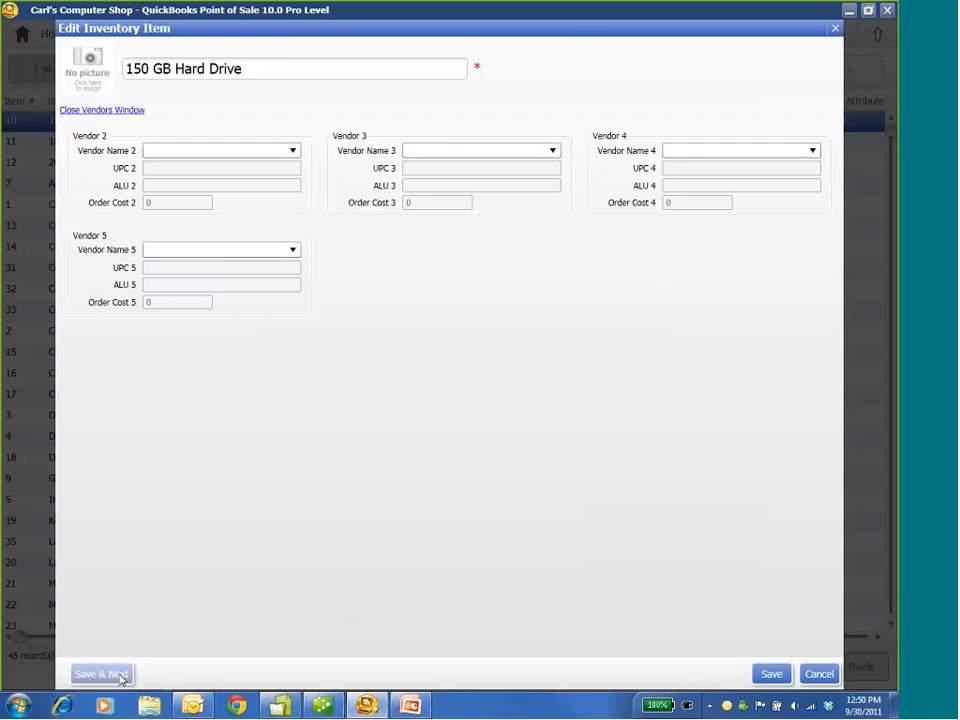
{"action": "left_click", "coordinate": [832, 31]}
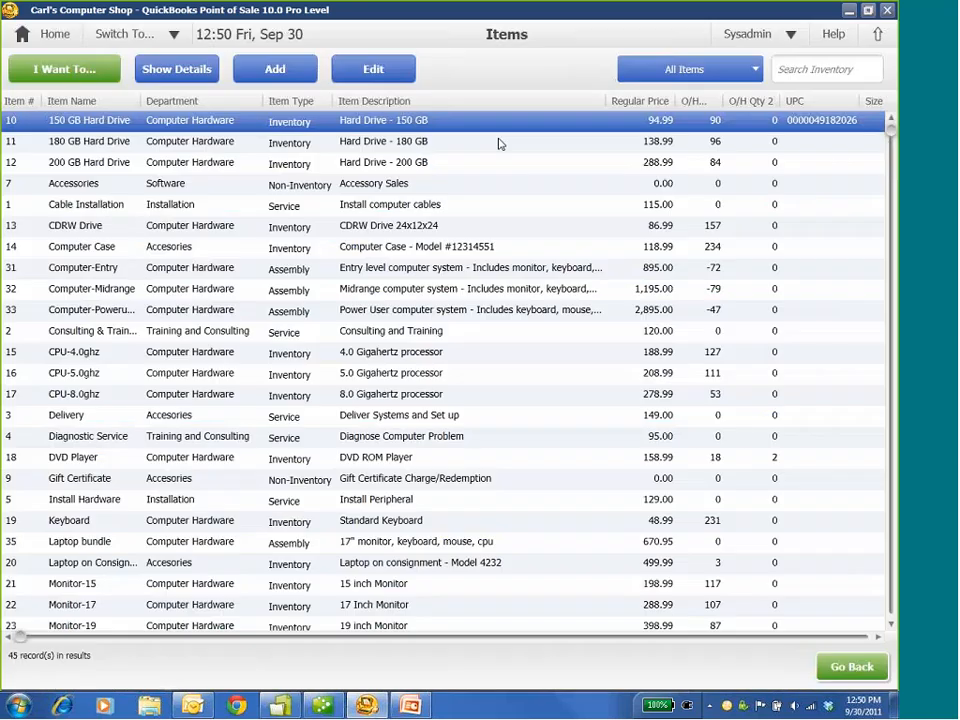
Reopen the 150 GB Hard Drive item, review its QuickBooks account options and shipping settings, and close it
{"action": "left_click", "coordinate": [394, 71]}
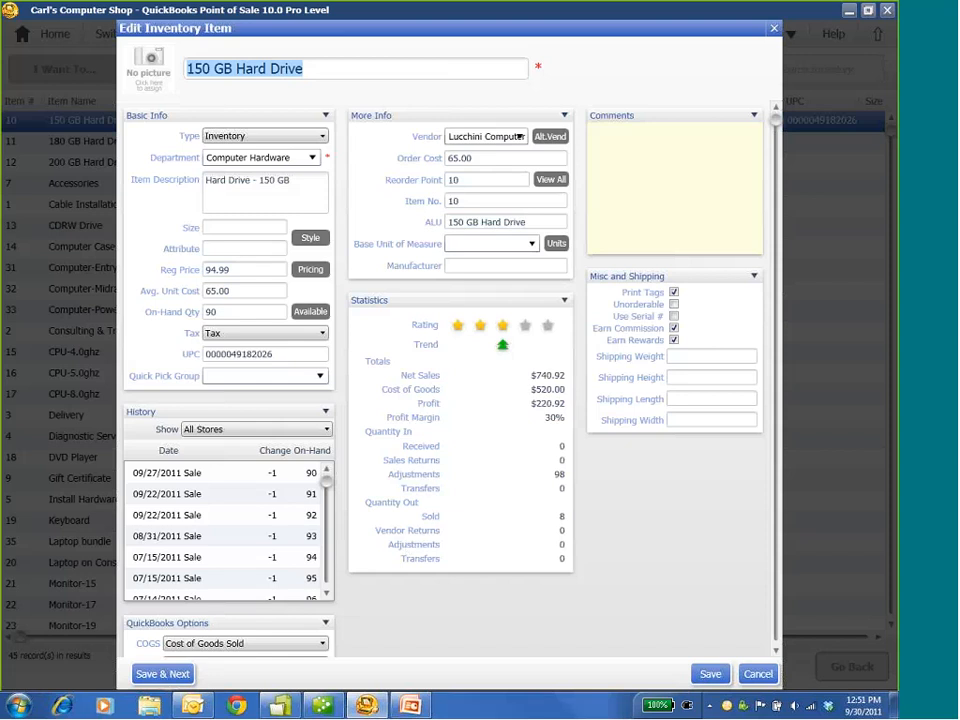
{"action": "left_click_drag", "start_coordinate": [776, 120], "coordinate": [766, 620]}
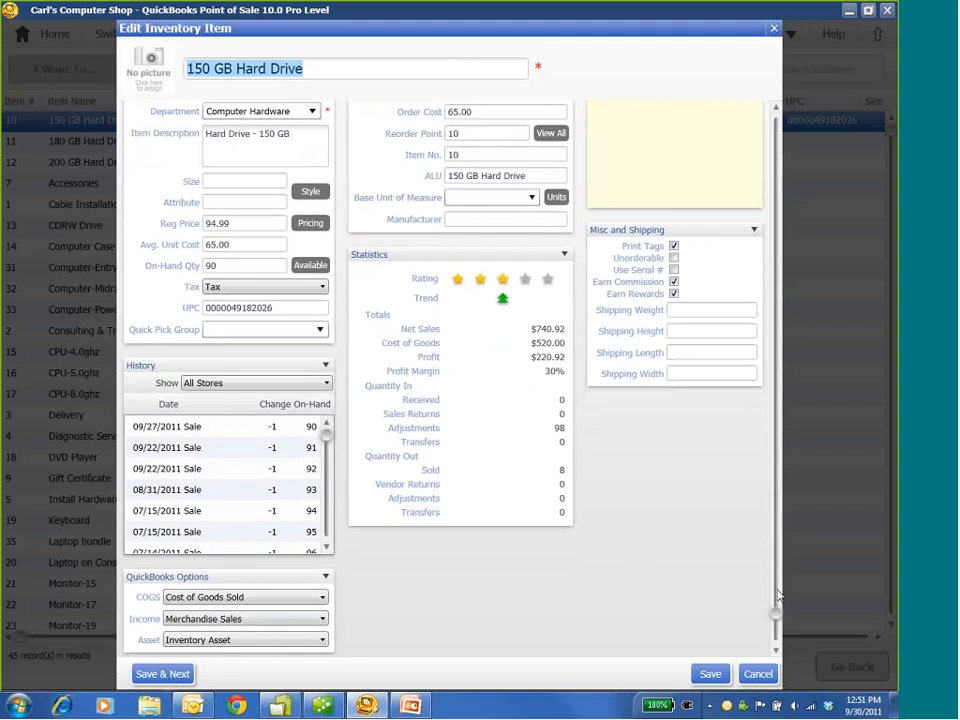
{"action": "left_click_drag", "start_coordinate": [777, 590], "coordinate": [802, 122]}
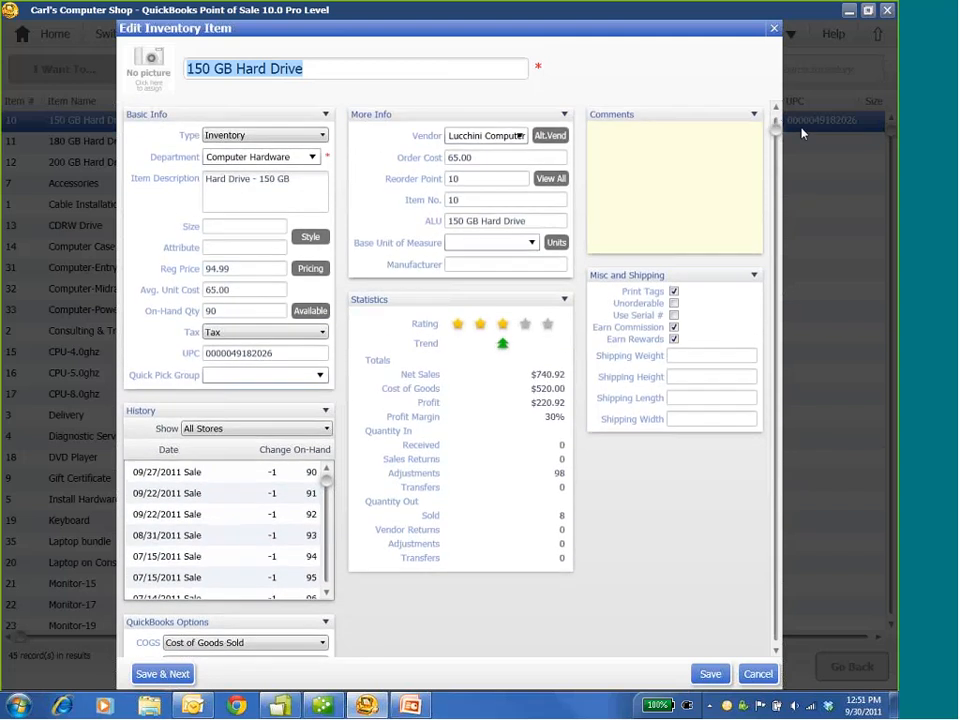
{"action": "left_click", "coordinate": [674, 339]}
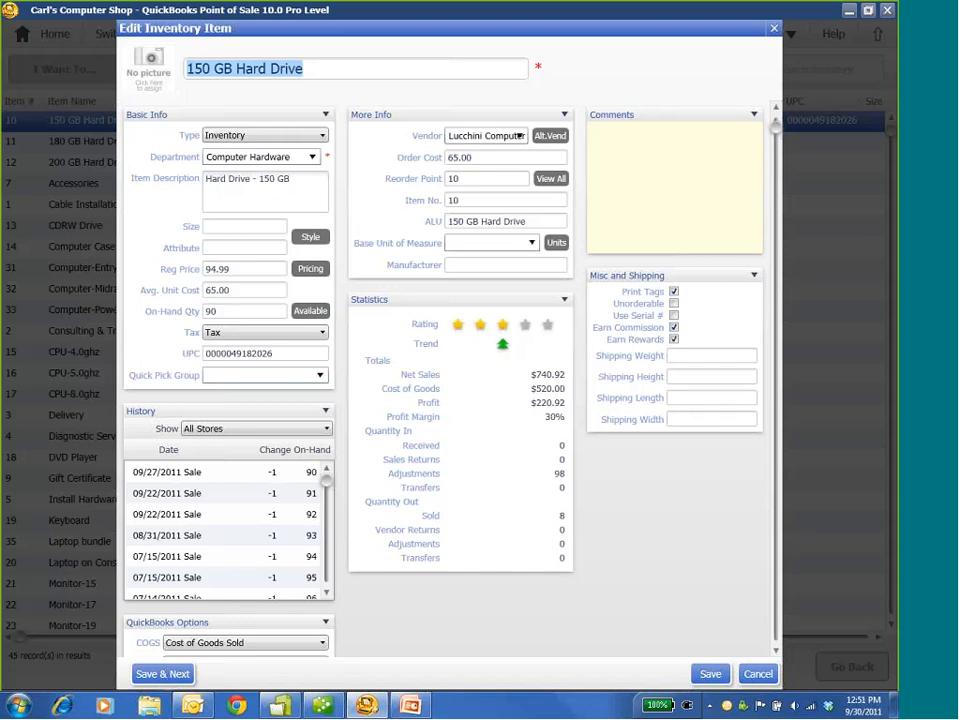
{"action": "left_click", "coordinate": [774, 30]}
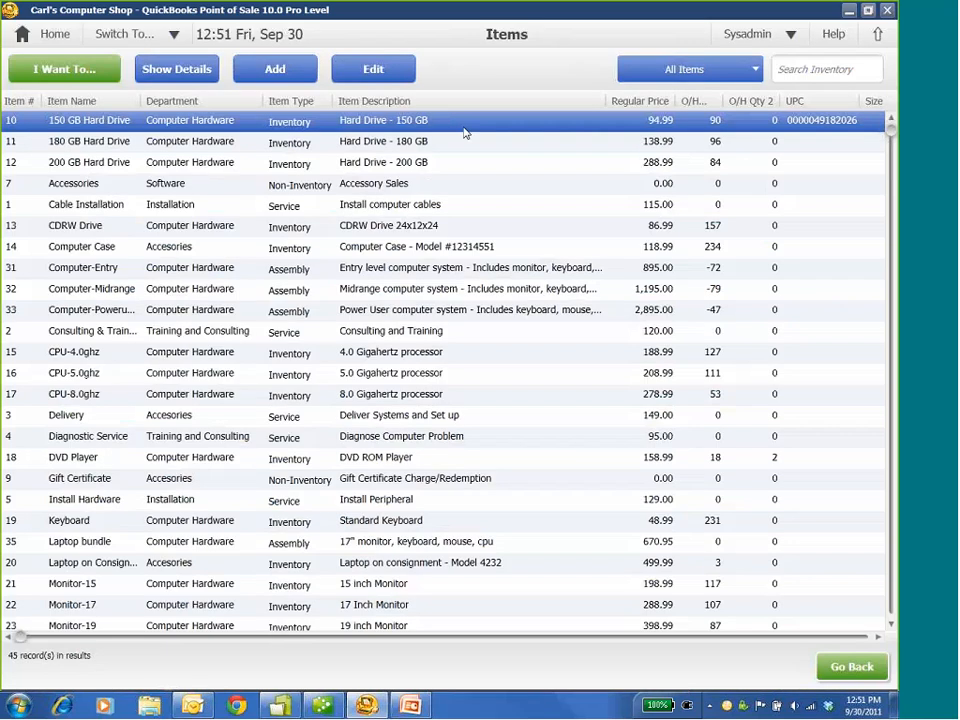
Start a data import for Inventory Items using the default template, opening the import workbook in Excel
{"action": "left_click", "coordinate": [55, 34]}
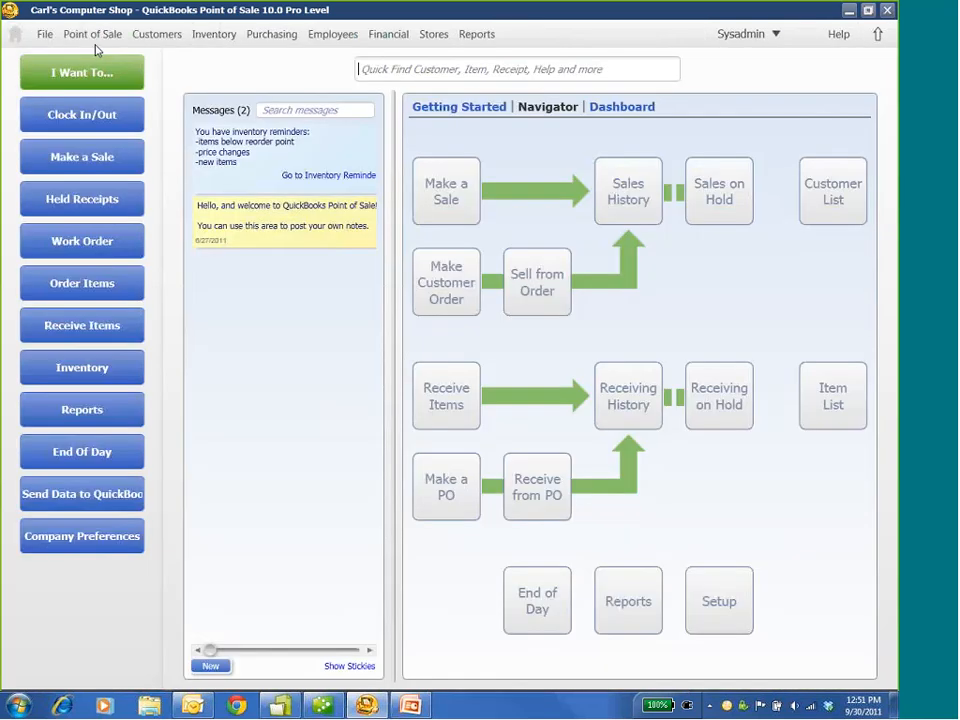
{"action": "left_click", "coordinate": [45, 34]}
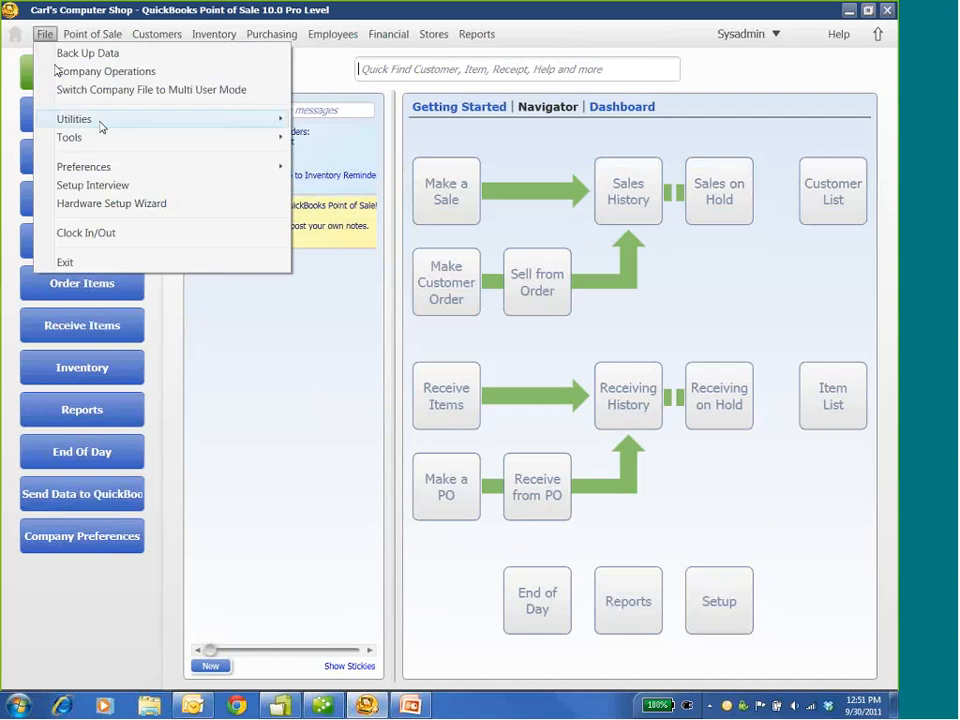
{"action": "mouse_move", "coordinate": [100, 121]}
{"action": "left_click", "coordinate": [396, 124]}
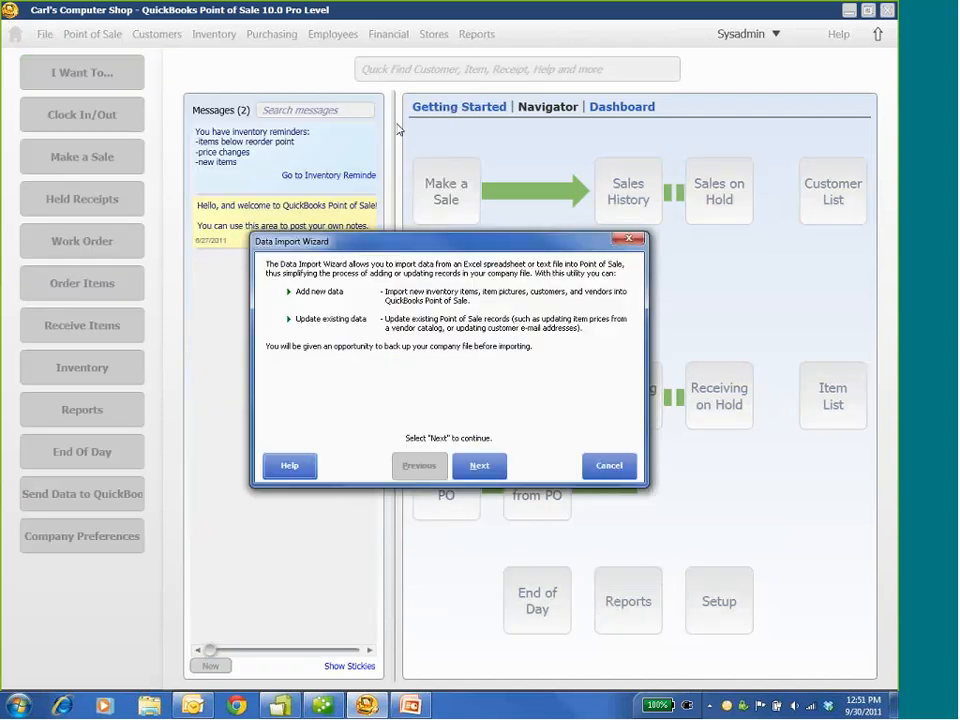
{"action": "left_click", "coordinate": [504, 456]}
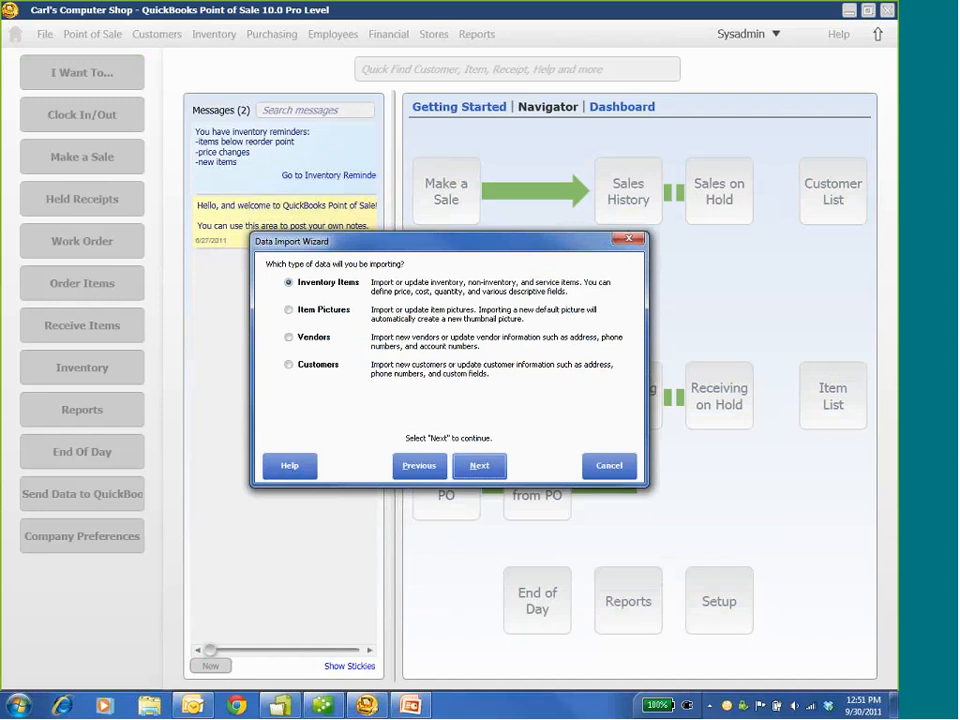
{"action": "left_click", "coordinate": [481, 471]}
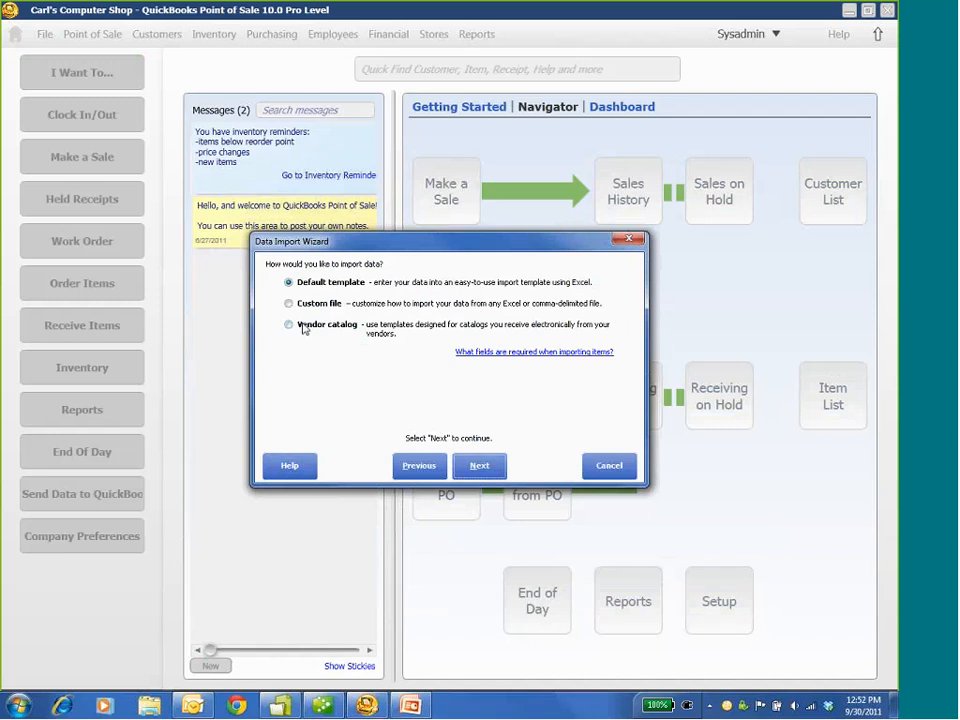
{"action": "left_click", "coordinate": [462, 474]}
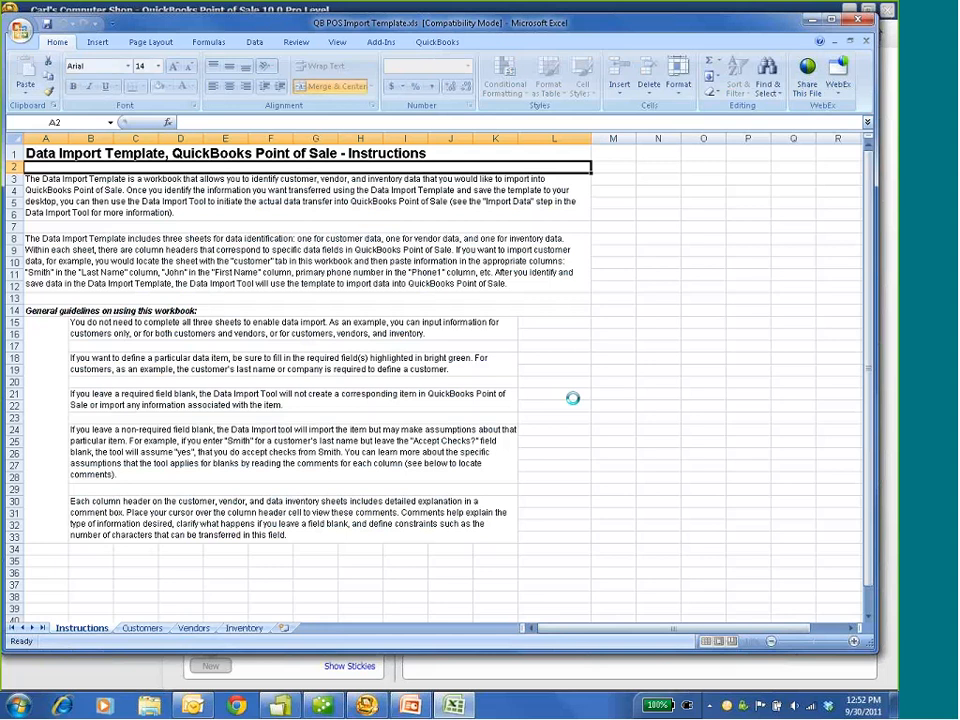
Examine the Customers, Vendors and Inventory sheets of the import template, including the comments on the Inventory column headers
{"action": "left_click", "coordinate": [136, 628]}
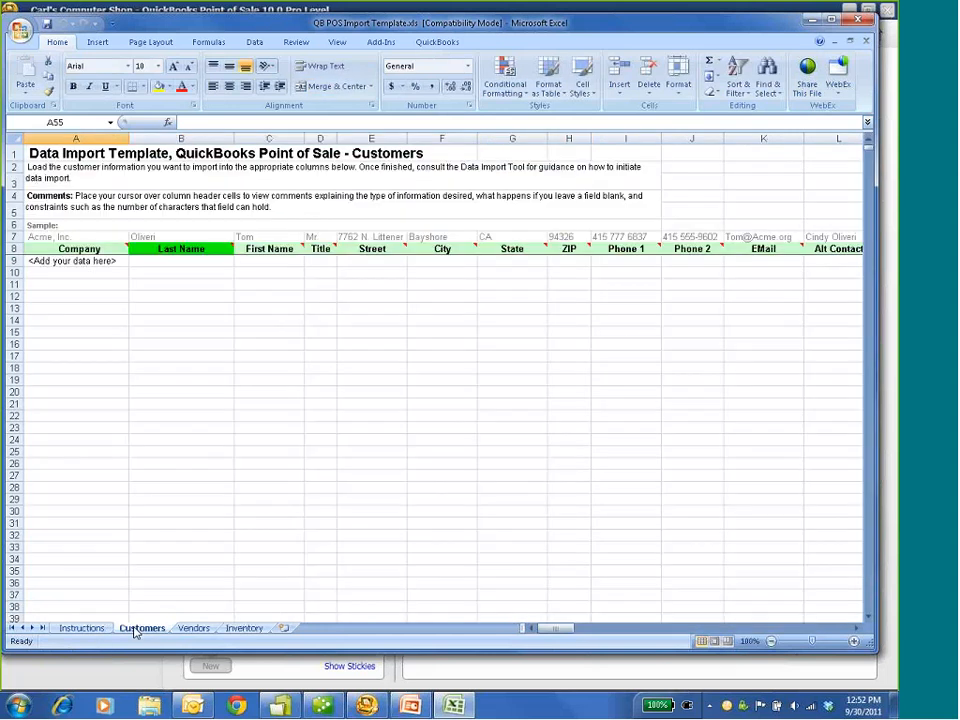
{"action": "left_click", "coordinate": [190, 629]}
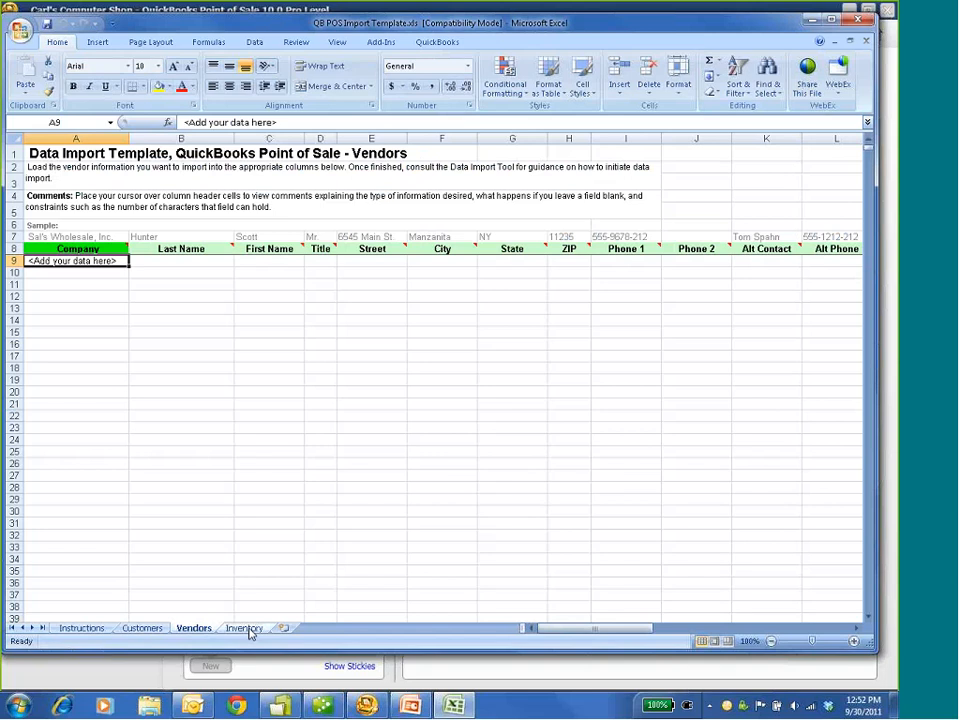
{"action": "left_click", "coordinate": [245, 628]}
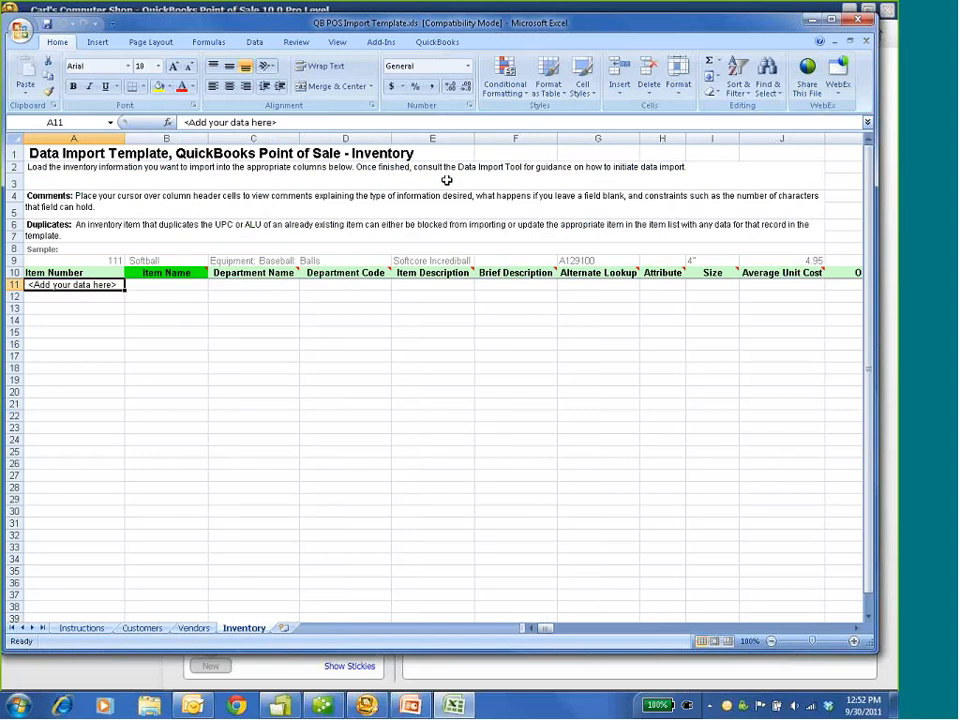
{"action": "mouse_move", "coordinate": [184, 276]}
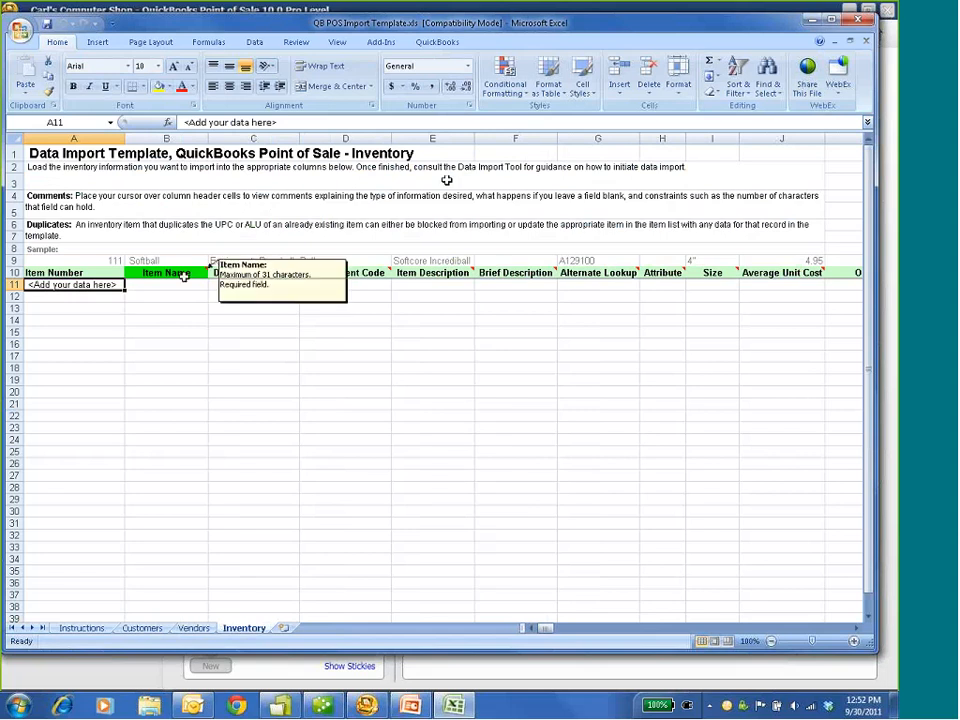
{"action": "mouse_move", "coordinate": [357, 272]}
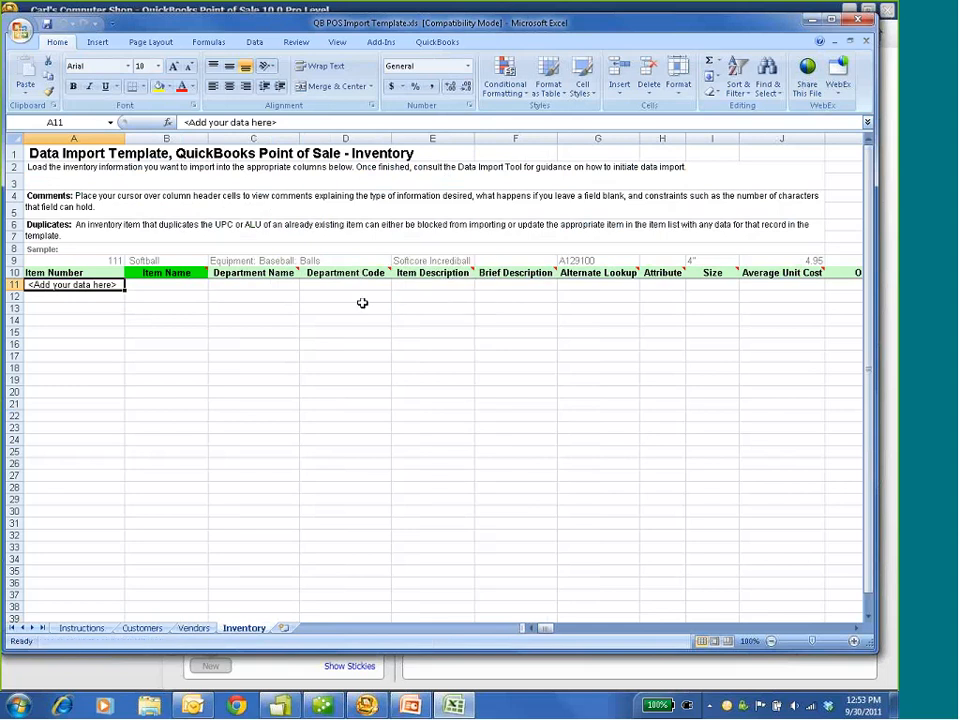
{"action": "mouse_move", "coordinate": [277, 272]}
Examine the remaining Inventory template columns through the store quantity fields, enlarging the sheet to 150% and returning to the first column
{"action": "left_click", "coordinate": [857, 630]}
{"action": "left_click", "coordinate": [857, 630]}
{"action": "left_click", "coordinate": [857, 630]}
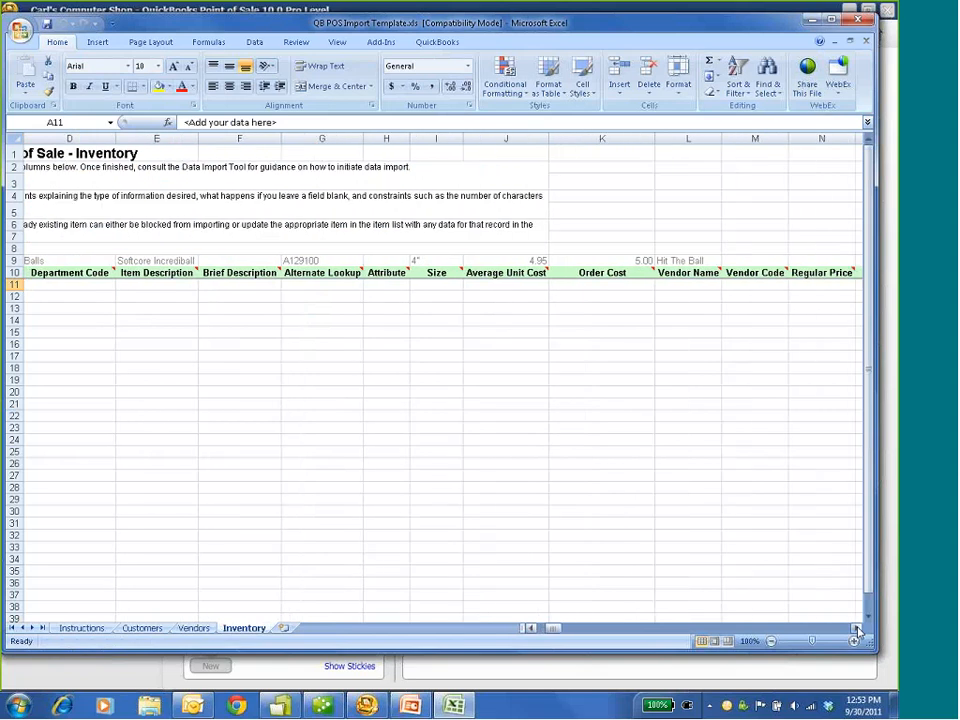
{"action": "left_click", "coordinate": [857, 630]}
{"action": "left_click", "coordinate": [857, 630]}
{"action": "left_click", "coordinate": [857, 630]}
{"action": "left_click", "coordinate": [857, 630]}
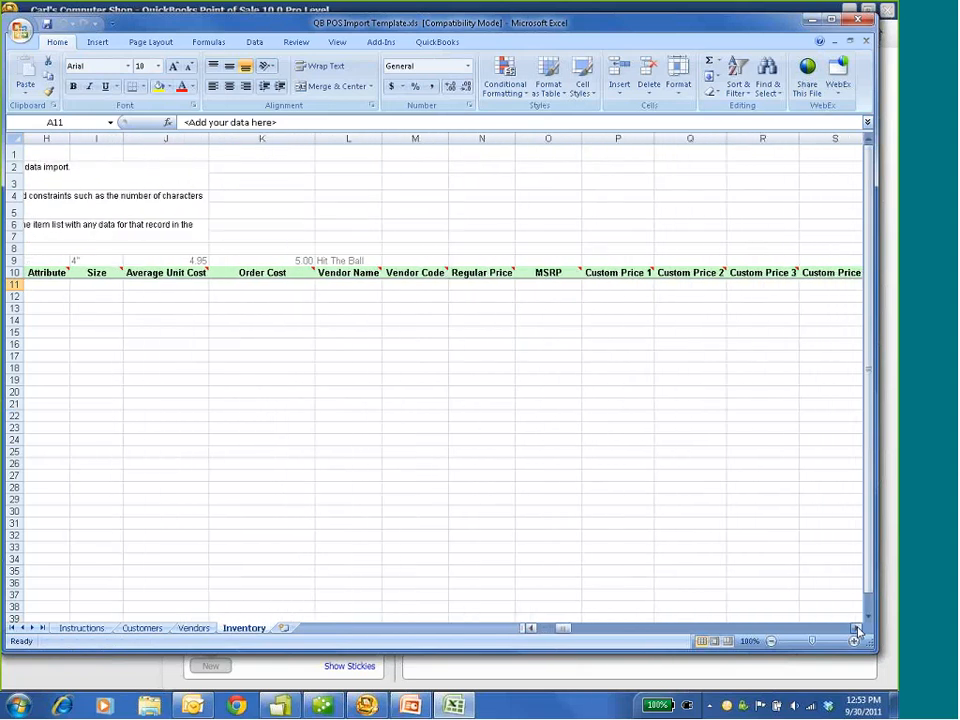
{"action": "left_click", "coordinate": [857, 630]}
{"action": "left_click", "coordinate": [857, 630]}
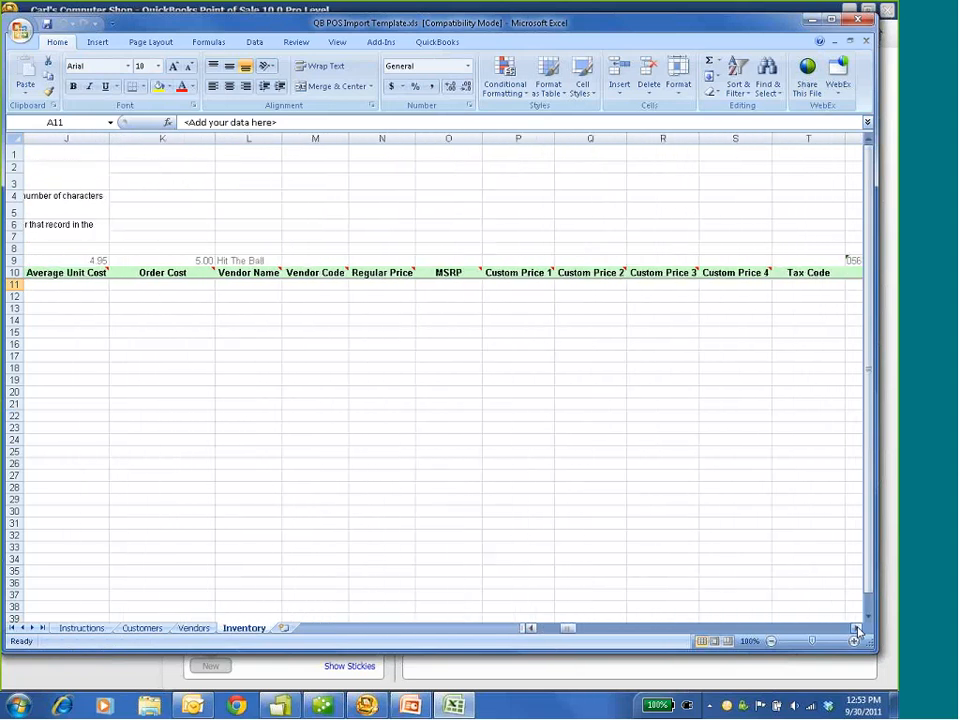
{"action": "left_click", "coordinate": [857, 630]}
{"action": "left_click", "coordinate": [857, 630]}
{"action": "left_click", "coordinate": [857, 630]}
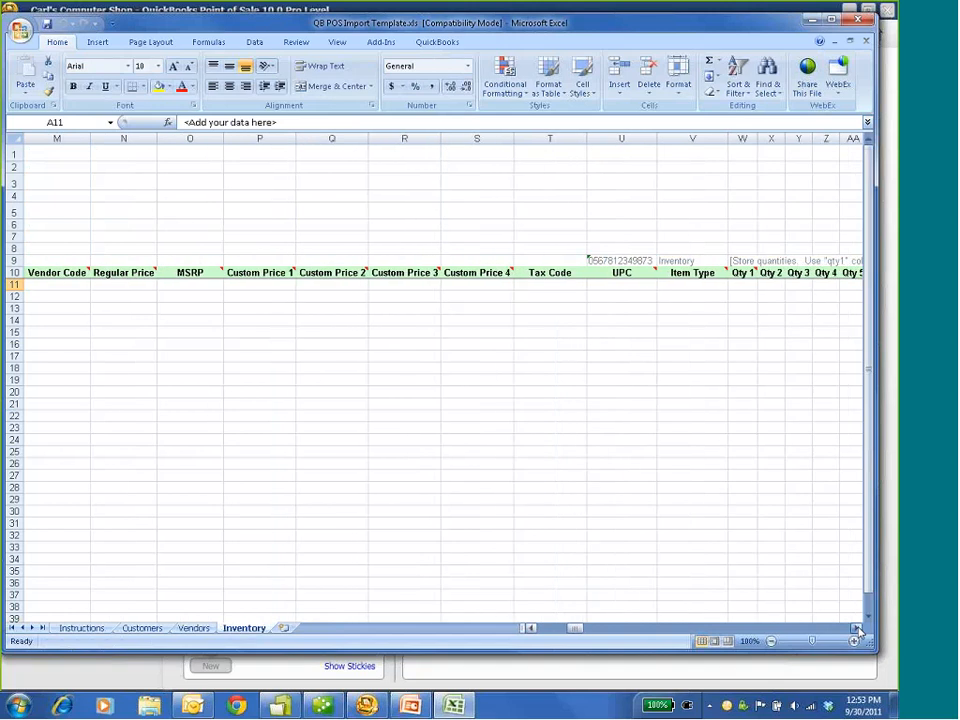
{"action": "left_click", "coordinate": [857, 630]}
{"action": "mouse_move", "coordinate": [557, 272]}
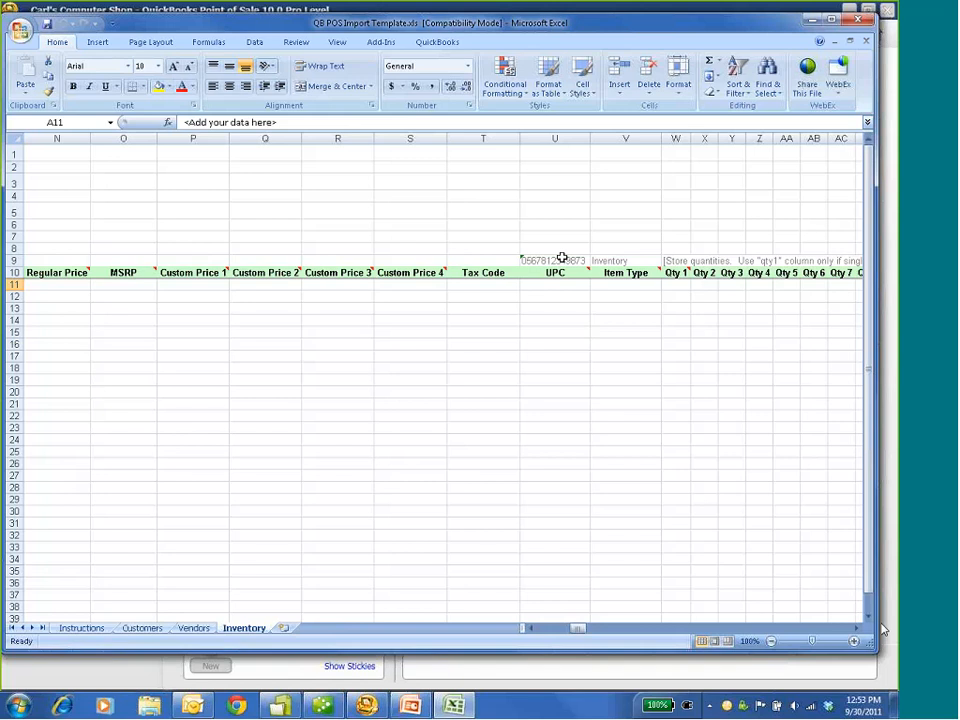
{"action": "left_click", "coordinate": [853, 641]}
{"action": "left_click", "coordinate": [853, 641]}
{"action": "left_click", "coordinate": [853, 641]}
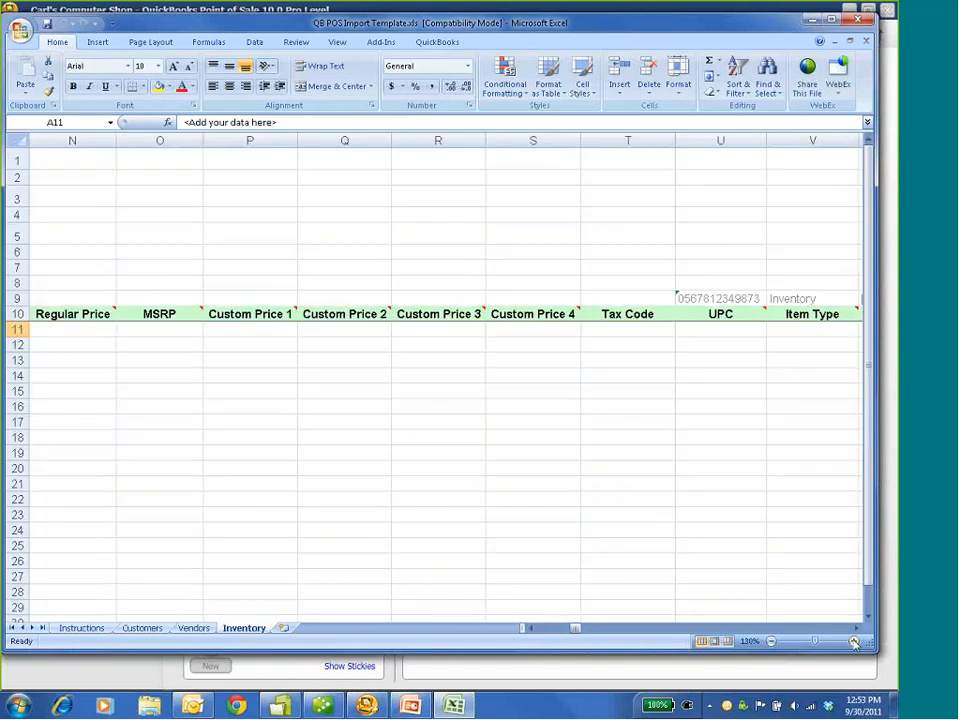
{"action": "left_click", "coordinate": [853, 641]}
{"action": "left_click", "coordinate": [853, 641]}
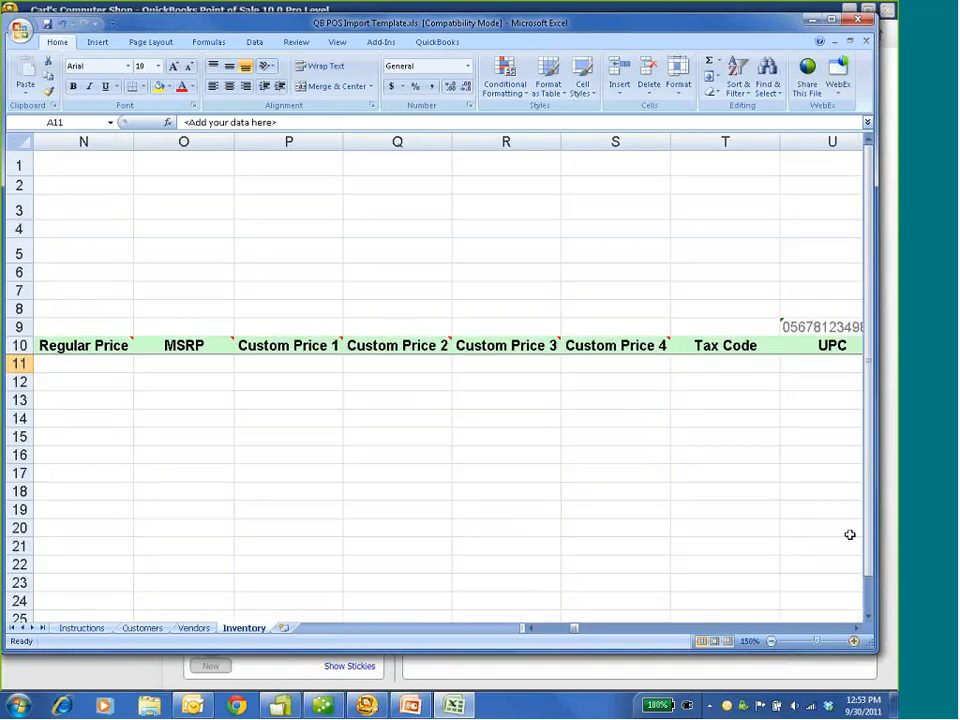
{"action": "scroll", "coordinate": [858, 566], "scroll_direction": "down", "scroll_amount": 1}
{"action": "left_click_drag", "start_coordinate": [574, 628], "coordinate": [449, 606]}
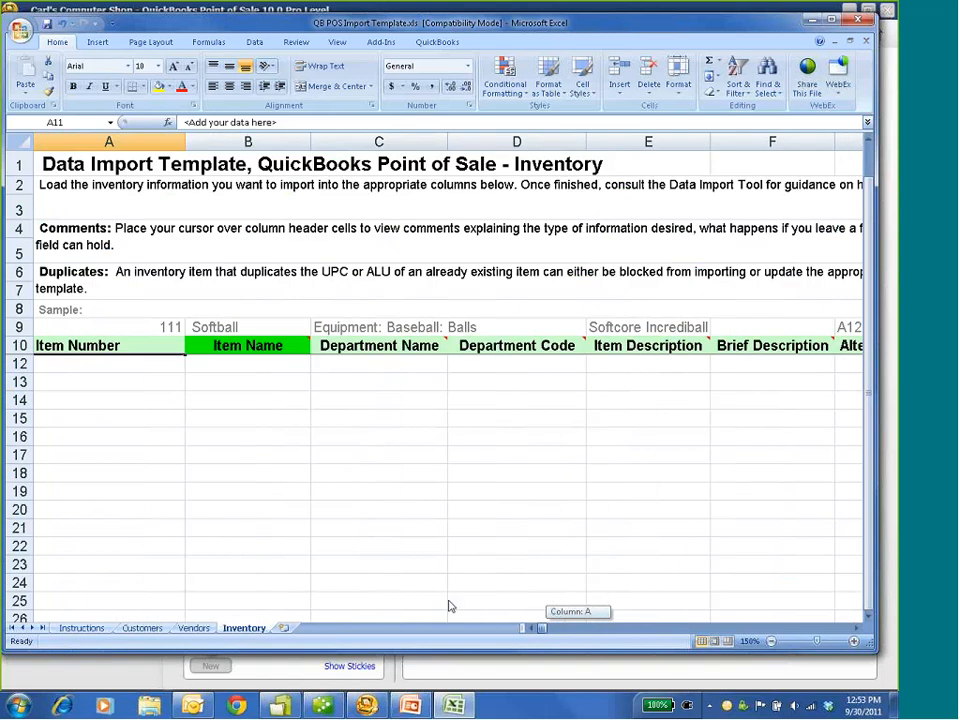
Close the import template workbook and cancel the Data Import Wizard
{"action": "left_click", "coordinate": [855, 20]}
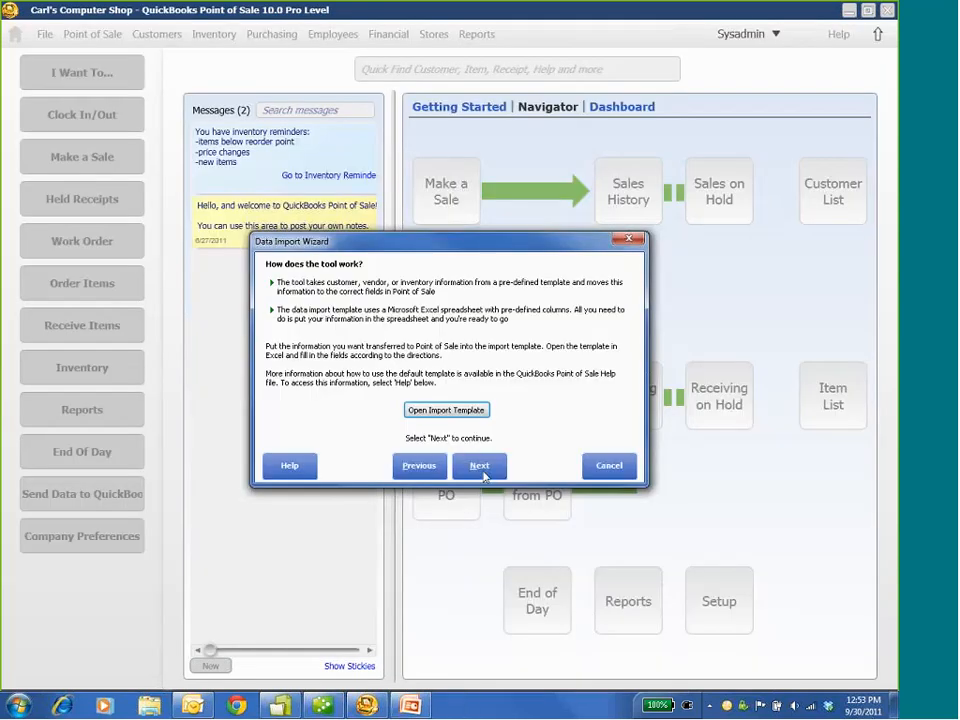
{"action": "left_click", "coordinate": [614, 469]}
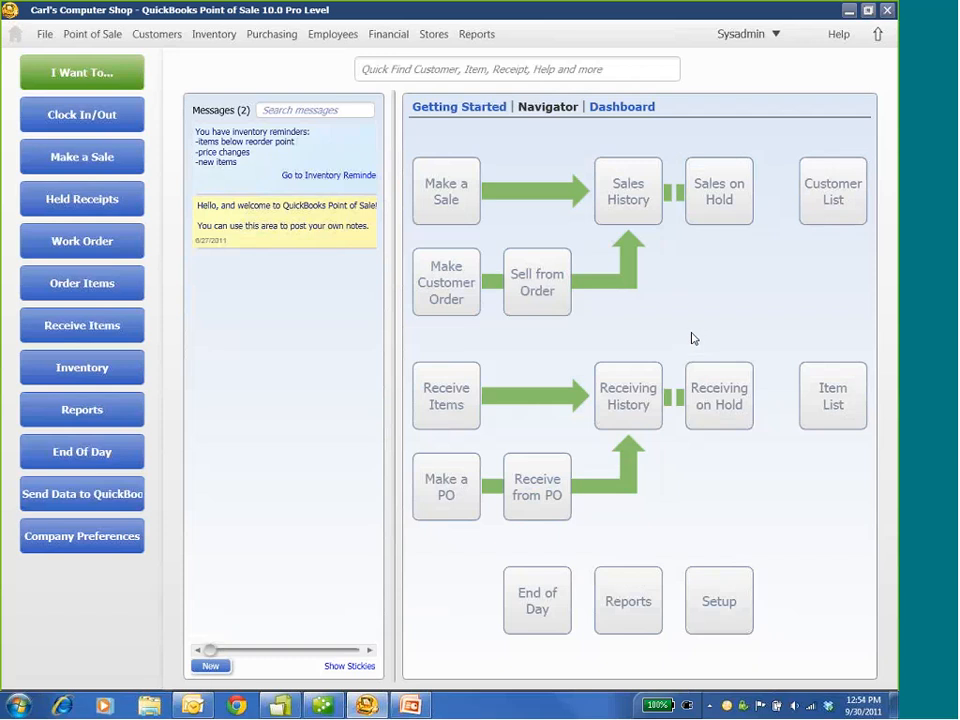
Start a new purchase order and assign the individual vendor listed just before Hamby Distributors
{"action": "left_click", "coordinate": [449, 492]}
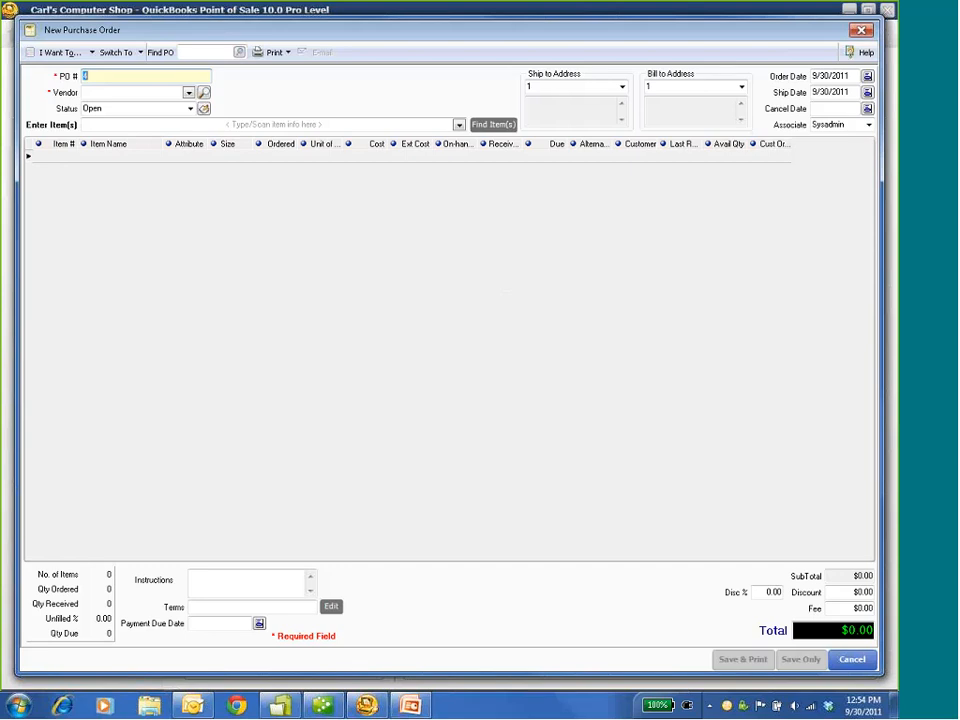
{"action": "left_click", "coordinate": [189, 93]}
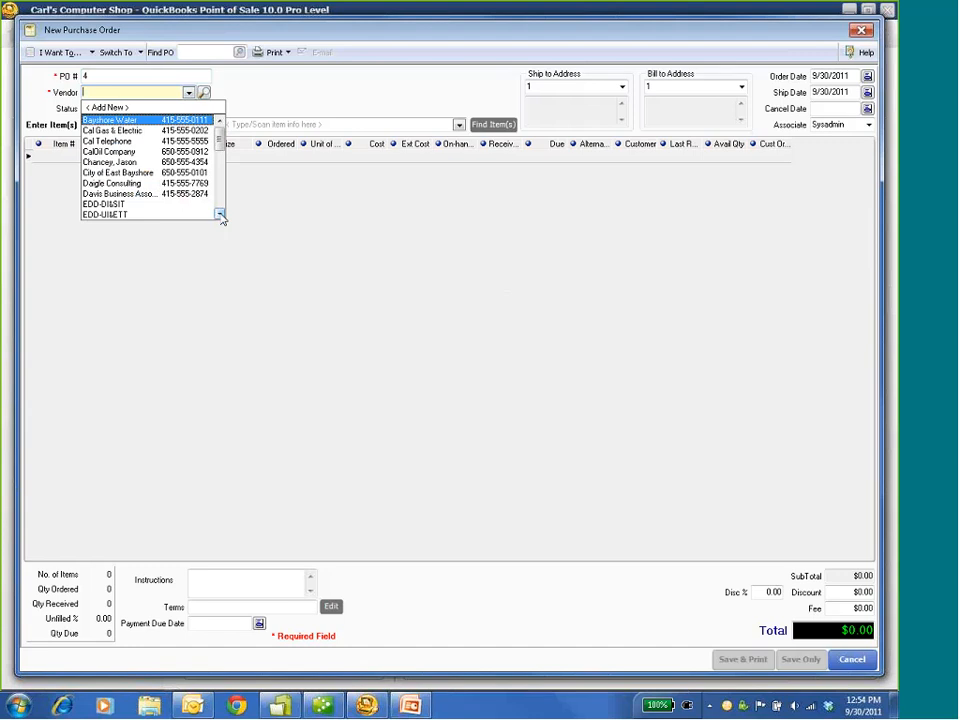
{"action": "left_click", "coordinate": [221, 216]}
{"action": "left_click", "coordinate": [221, 216]}
{"action": "left_click", "coordinate": [221, 216]}
{"action": "left_click", "coordinate": [221, 216]}
{"action": "left_click", "coordinate": [221, 216]}
{"action": "left_click", "coordinate": [221, 216]}
{"action": "left_click", "coordinate": [221, 216]}
{"action": "left_click", "coordinate": [221, 216]}
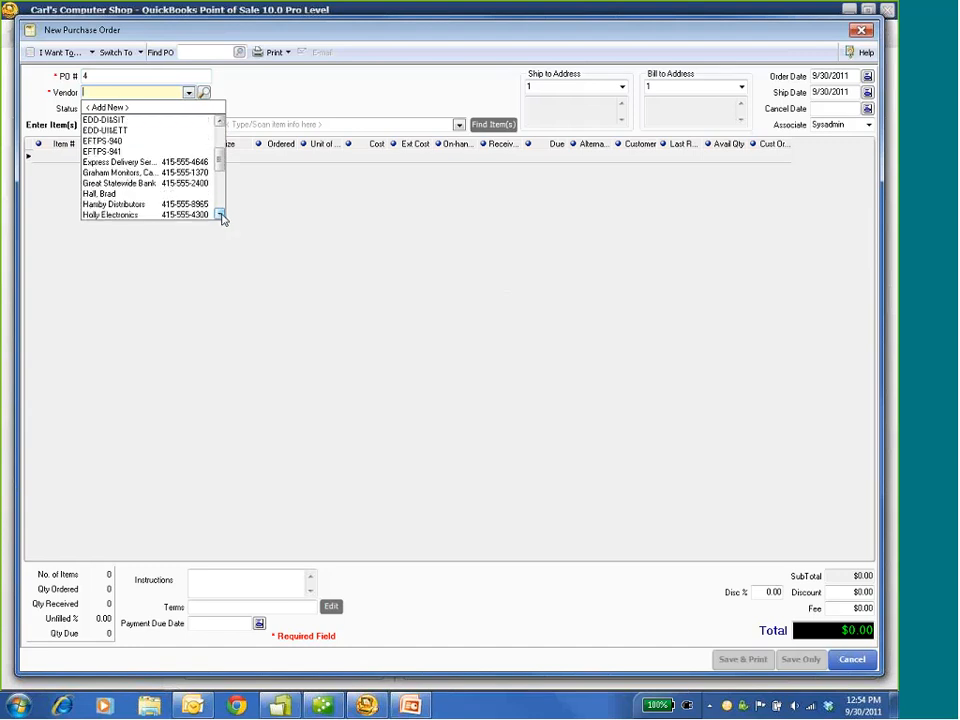
{"action": "left_click", "coordinate": [221, 216]}
{"action": "left_click", "coordinate": [184, 185]}
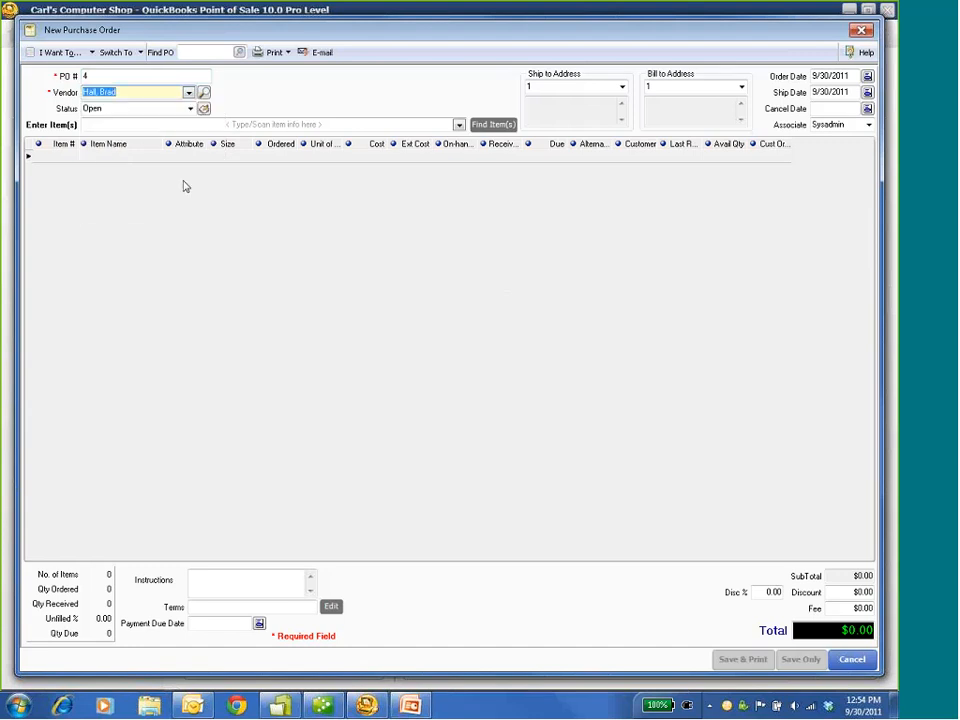
Add the 180 GB Hard Drive to the purchase order and set its ordered quantity to 5
{"action": "key", "text": "Tab"}
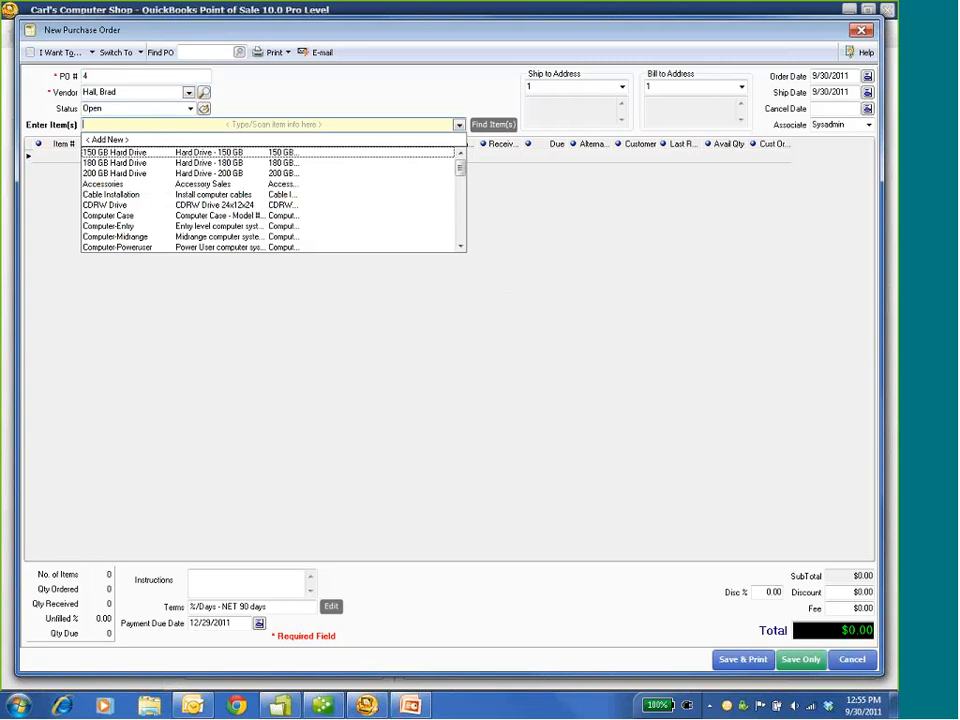
{"action": "left_click", "coordinate": [271, 162]}
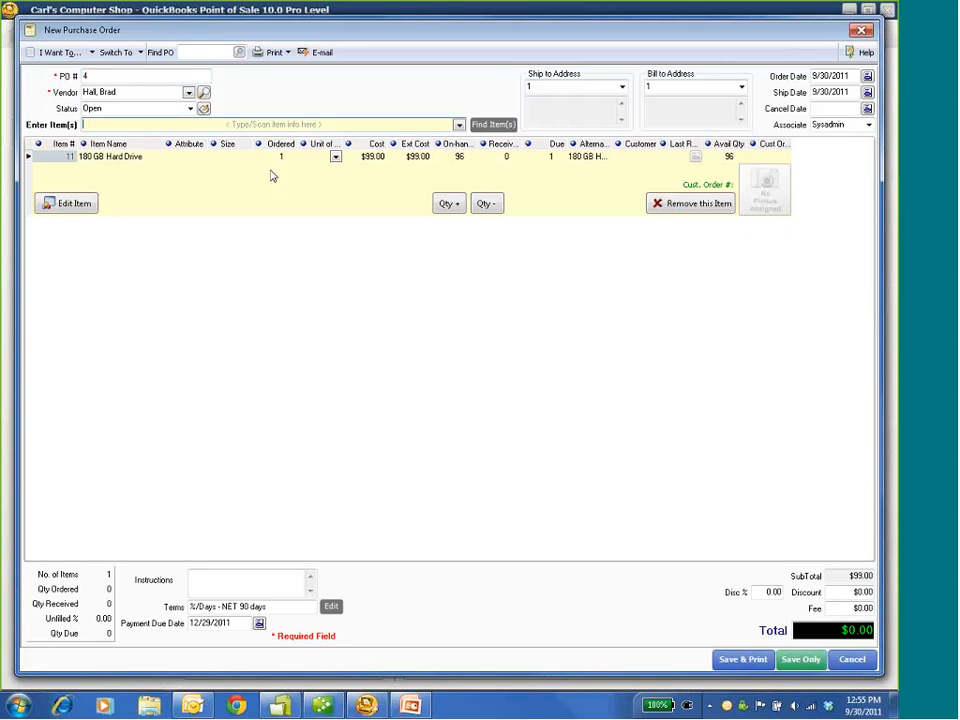
{"action": "left_click", "coordinate": [449, 203]}
{"action": "left_click", "coordinate": [449, 203]}
{"action": "left_click", "coordinate": [449, 203]}
{"action": "left_click", "coordinate": [449, 203]}
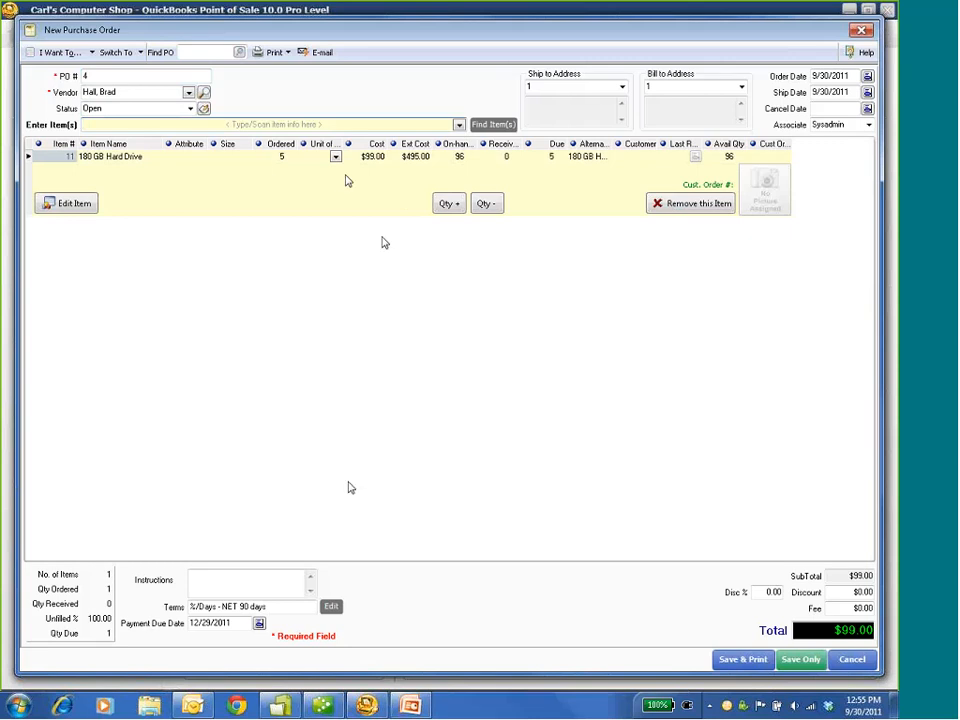
Enter the placeholder instructions "al;djfl;askdjfl;kaskdjfklasdfc" and add item 10, the 150 GB Hard Drive, to the purchase order
{"action": "left_click", "coordinate": [280, 578]}
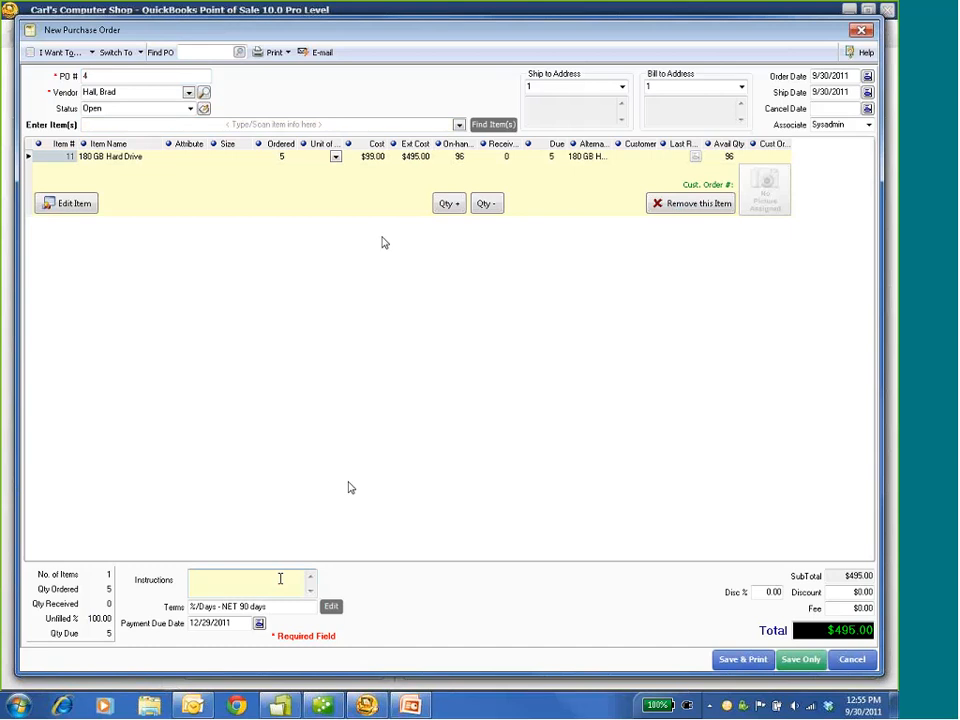
{"action": "type", "text": "al;djfl;askdjfl;kaskdjfklasdlc"}
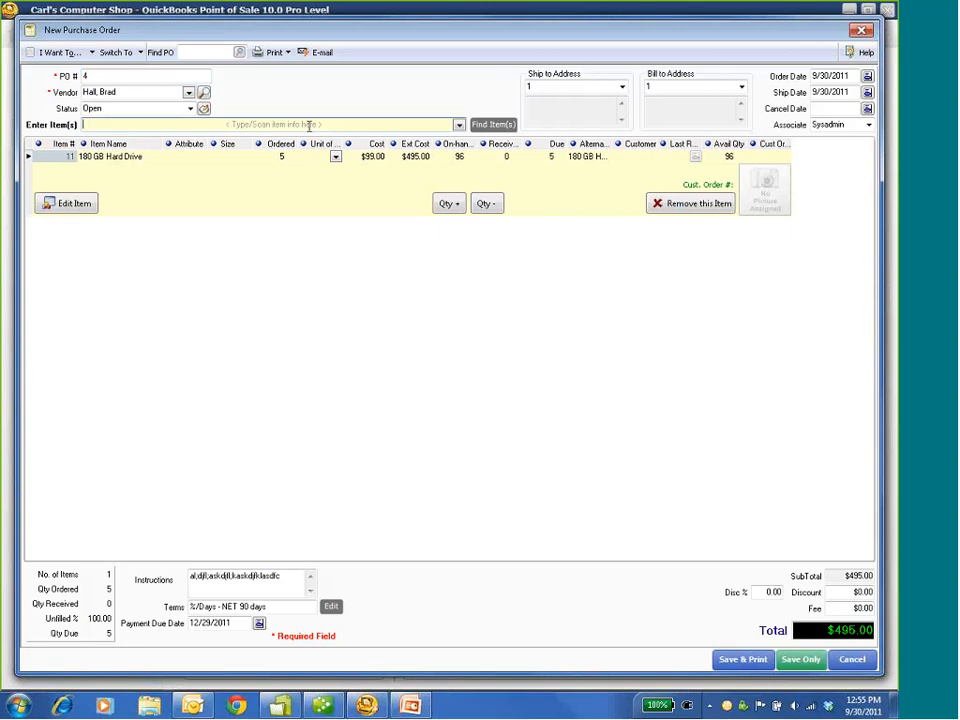
{"action": "type", "text": "10"}
{"action": "key", "text": "Return"}
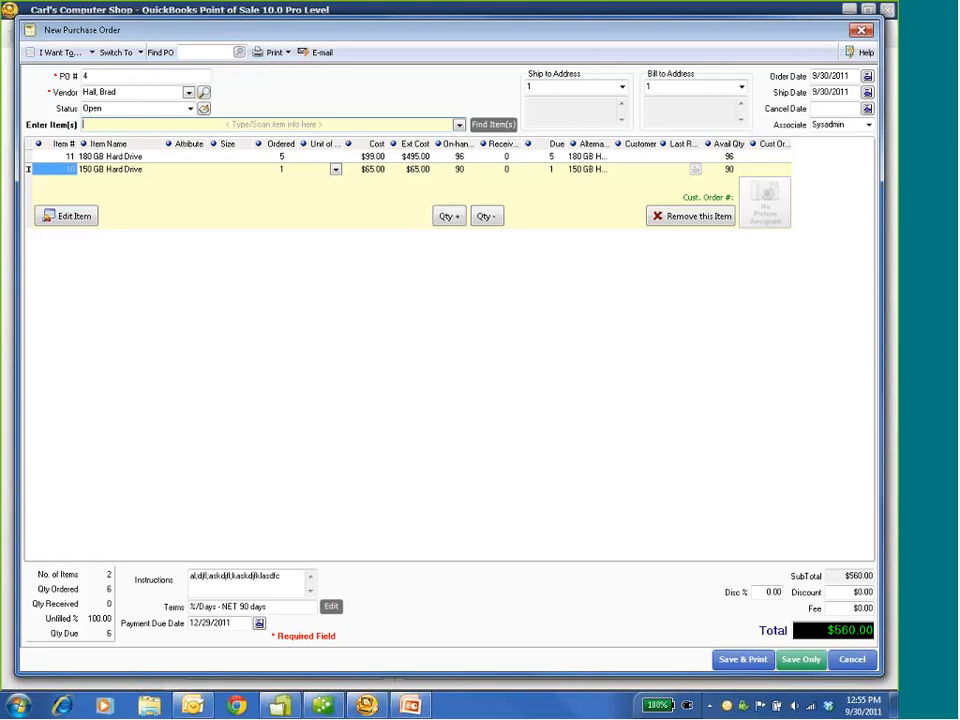
{"action": "left_click", "coordinate": [245, 625]}
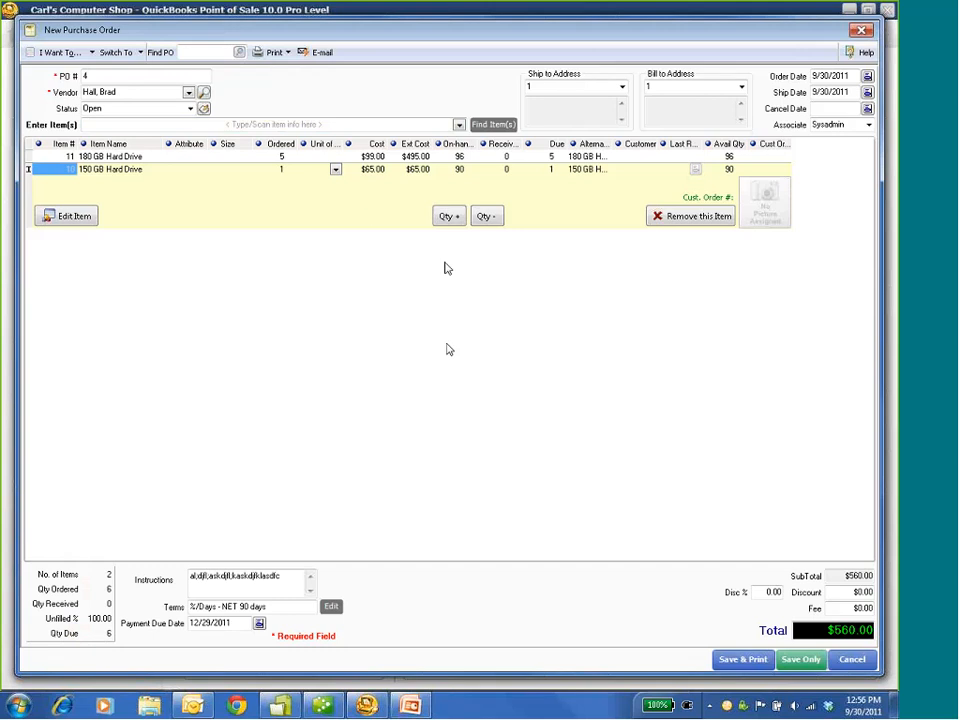
Review the available and chosen columns for the purchase order's item table, leaving the customization without saving
{"action": "right_click", "coordinate": [366, 148]}
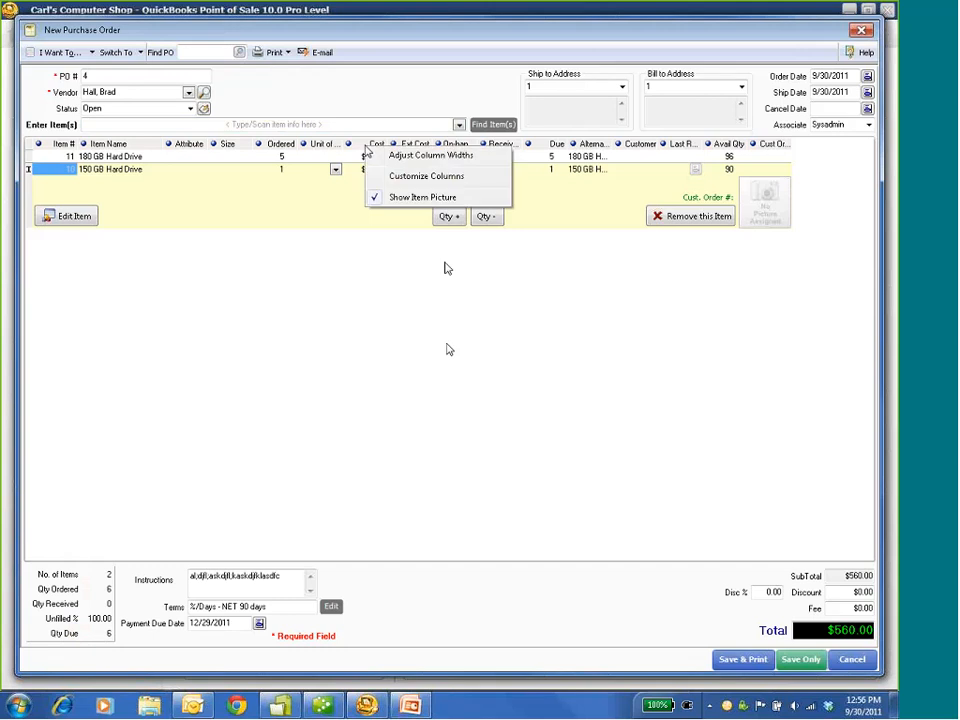
{"action": "left_click", "coordinate": [422, 177]}
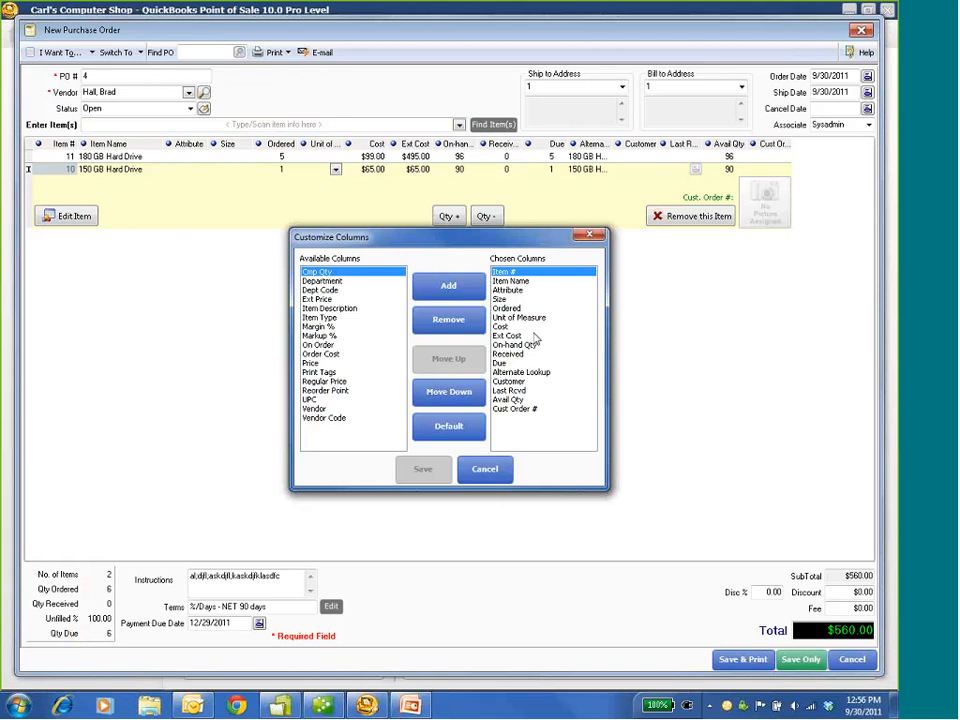
{"action": "left_click", "coordinate": [492, 468]}
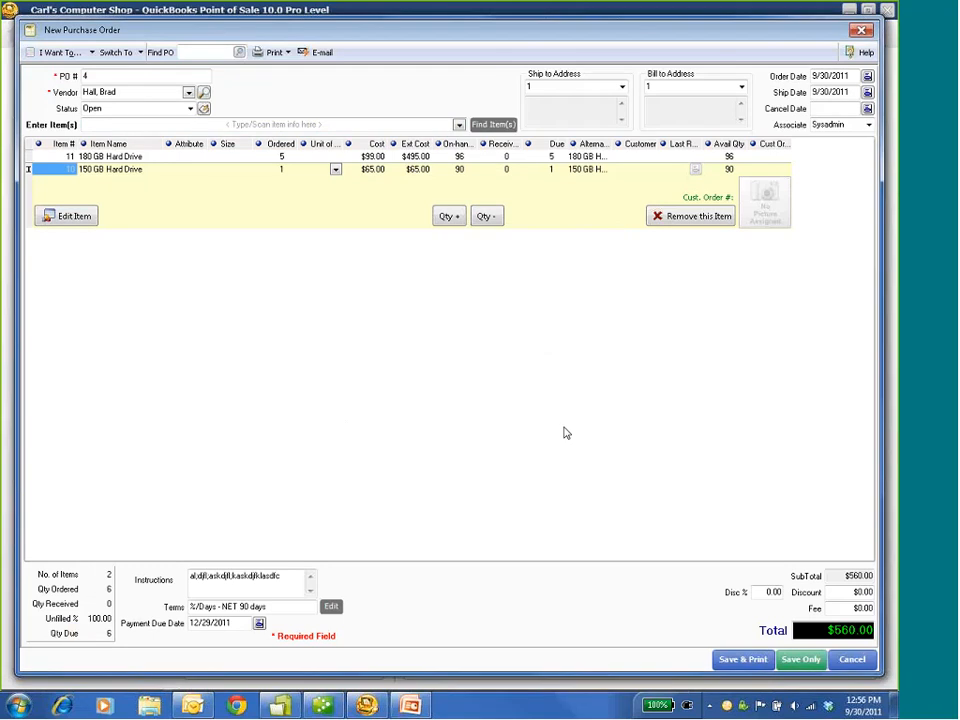
Save the new purchase order and reopen the open order dated 9/30/2011 from the Purchase Order List
{"action": "left_click_drag", "start_coordinate": [740, 615], "coordinate": [737, 513]}
{"action": "left_click", "coordinate": [518, 380]}
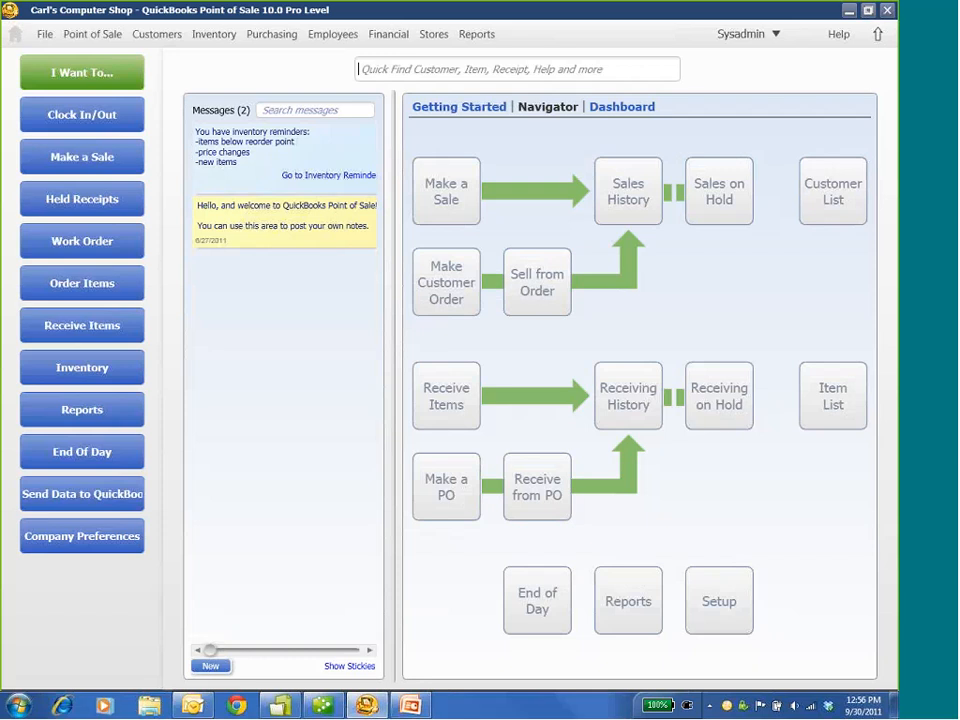
{"action": "left_click", "coordinate": [536, 468]}
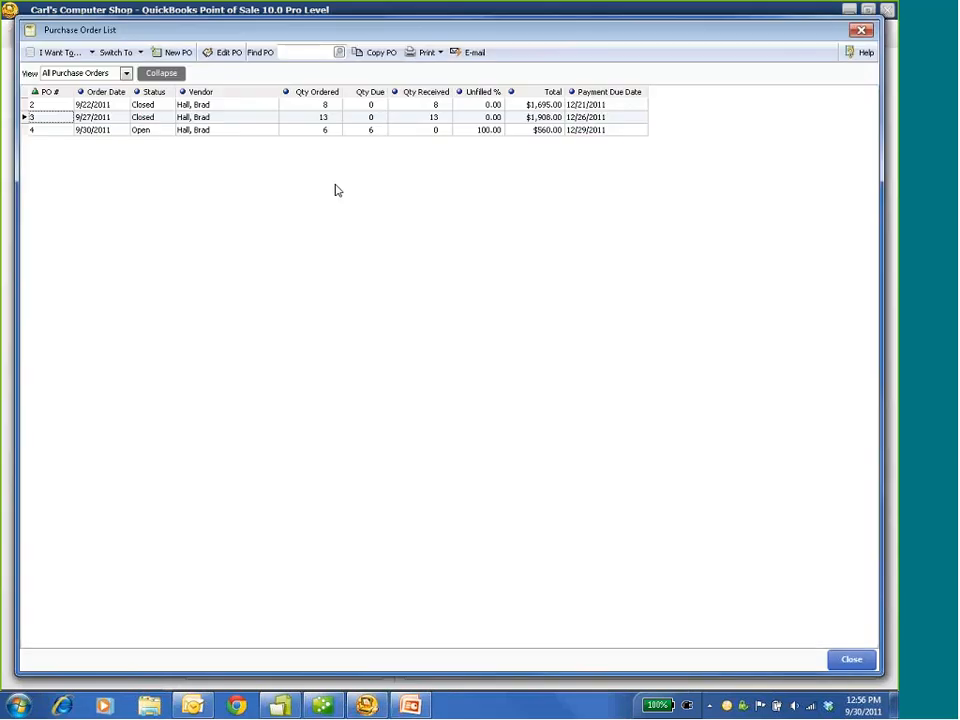
{"action": "double_click", "coordinate": [92, 130]}
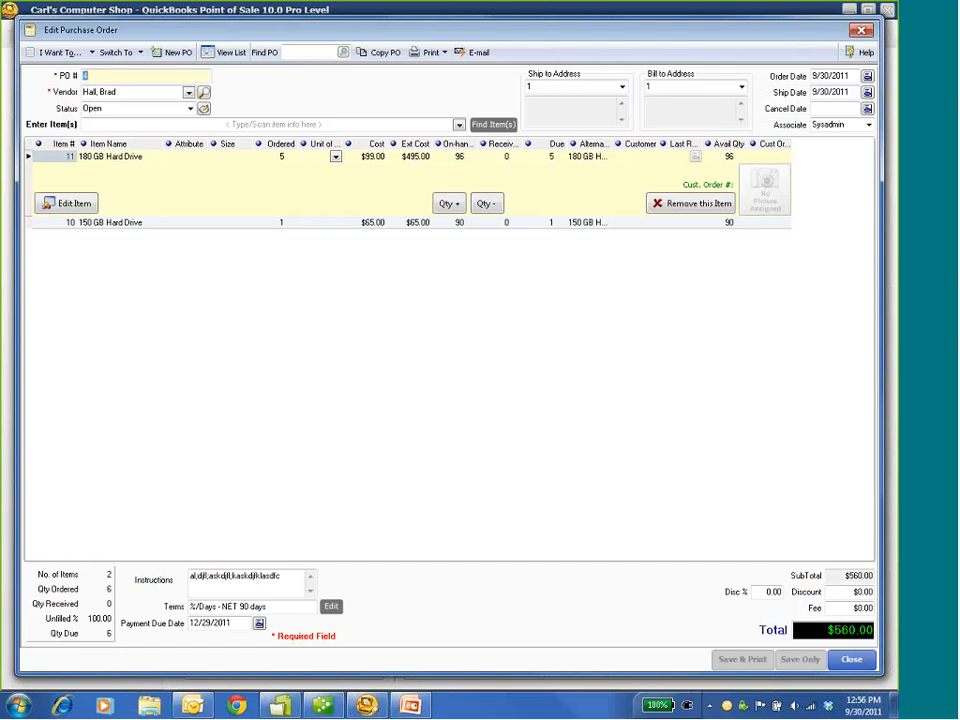
Receive all items due on the purchase order, copying its instructions to the receiving voucher
{"action": "left_click", "coordinate": [58, 53]}
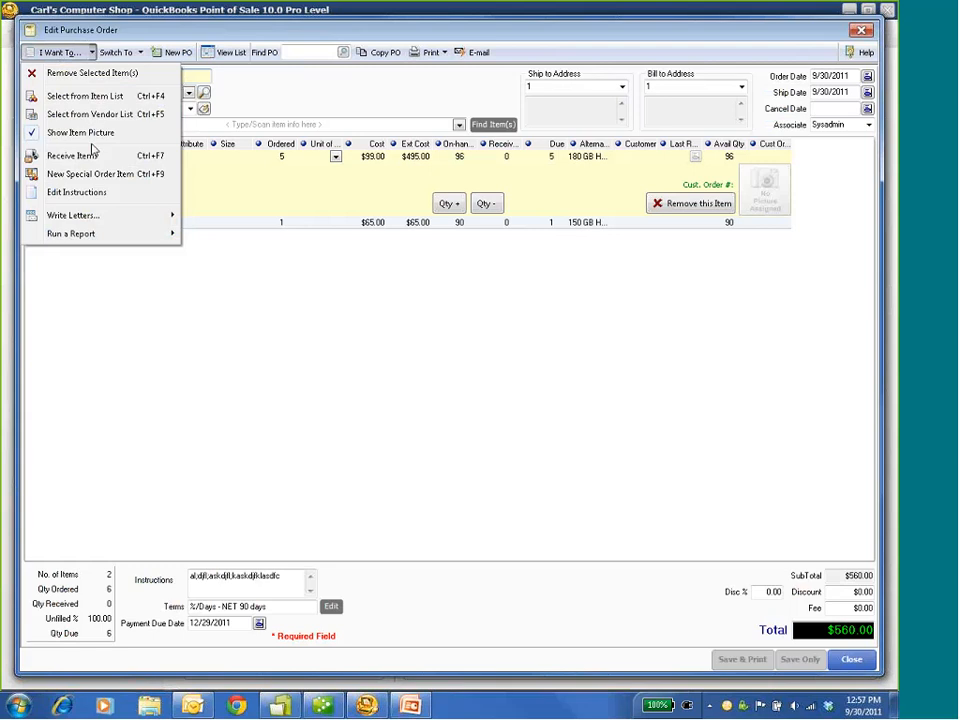
{"action": "left_click", "coordinate": [90, 155]}
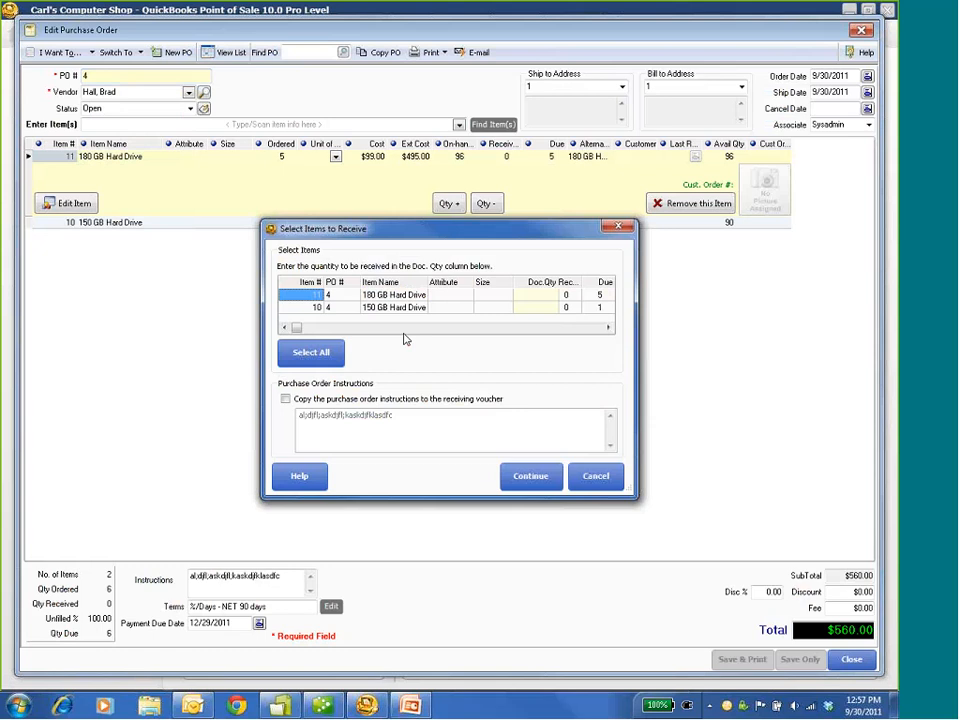
{"action": "left_click", "coordinate": [322, 353]}
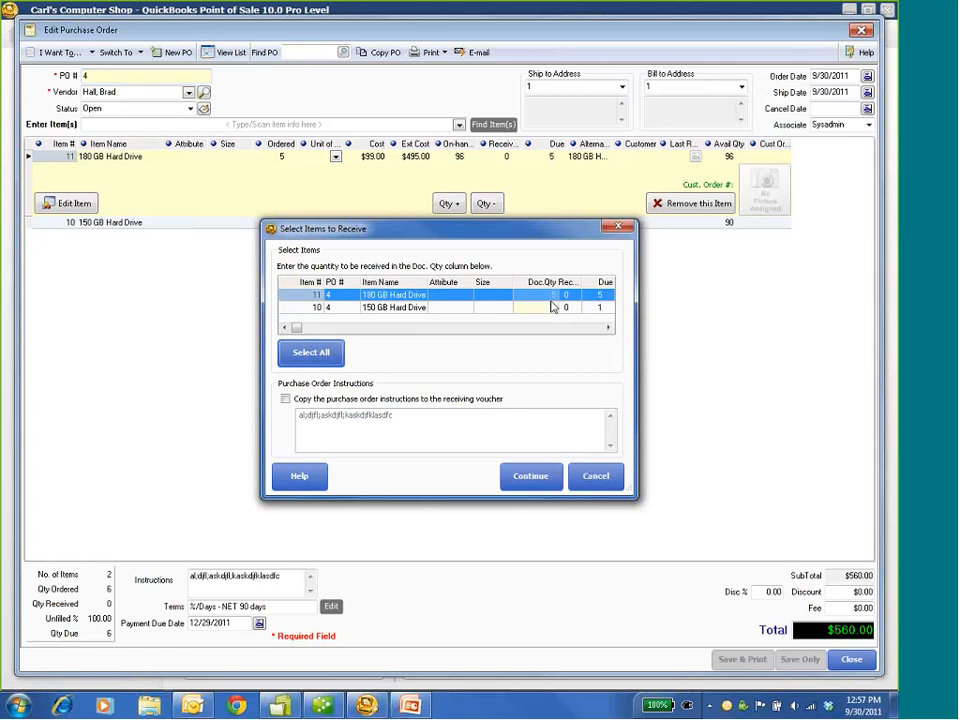
{"action": "left_click", "coordinate": [286, 399]}
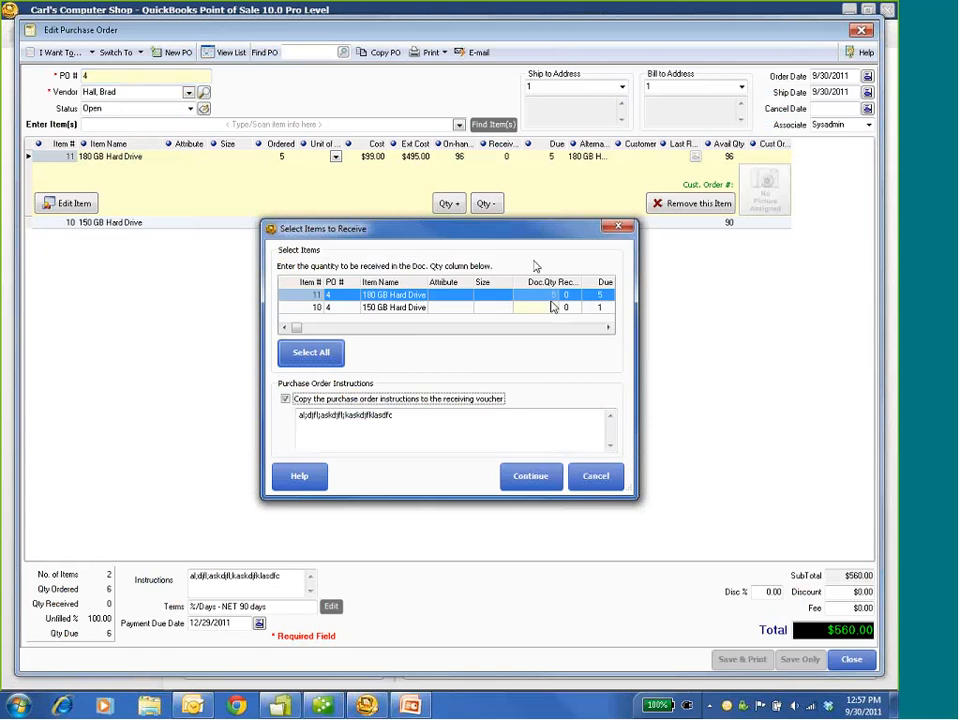
{"action": "left_click", "coordinate": [535, 478]}
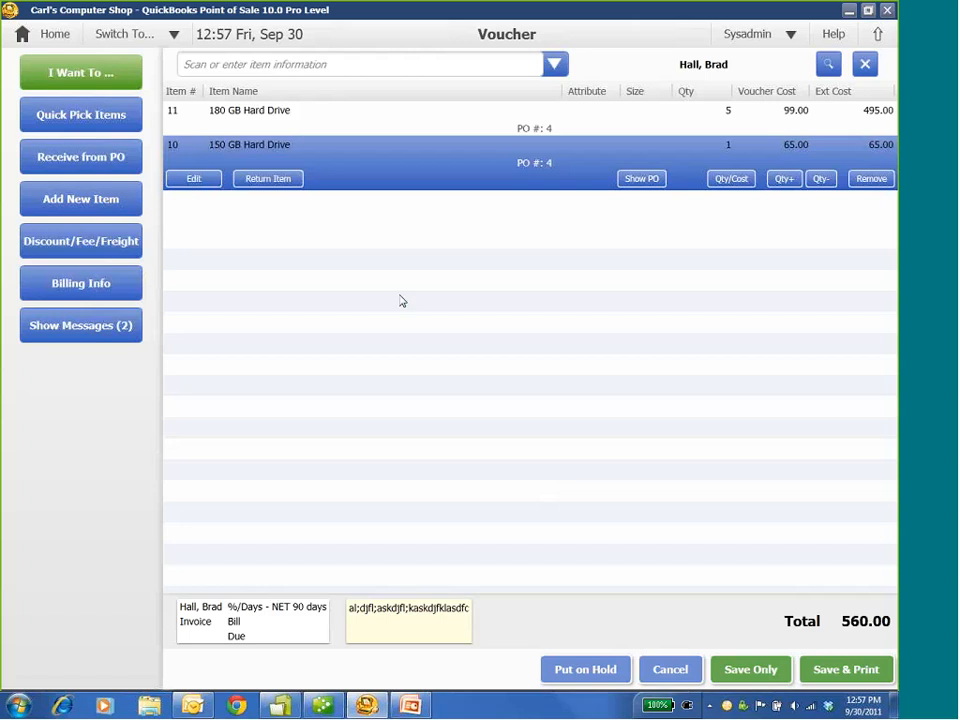
Check the voucher's discount, fee and freight options, and enter invoice number 333 with bill date 9/30/2011 in the billing information
{"action": "left_click", "coordinate": [89, 245]}
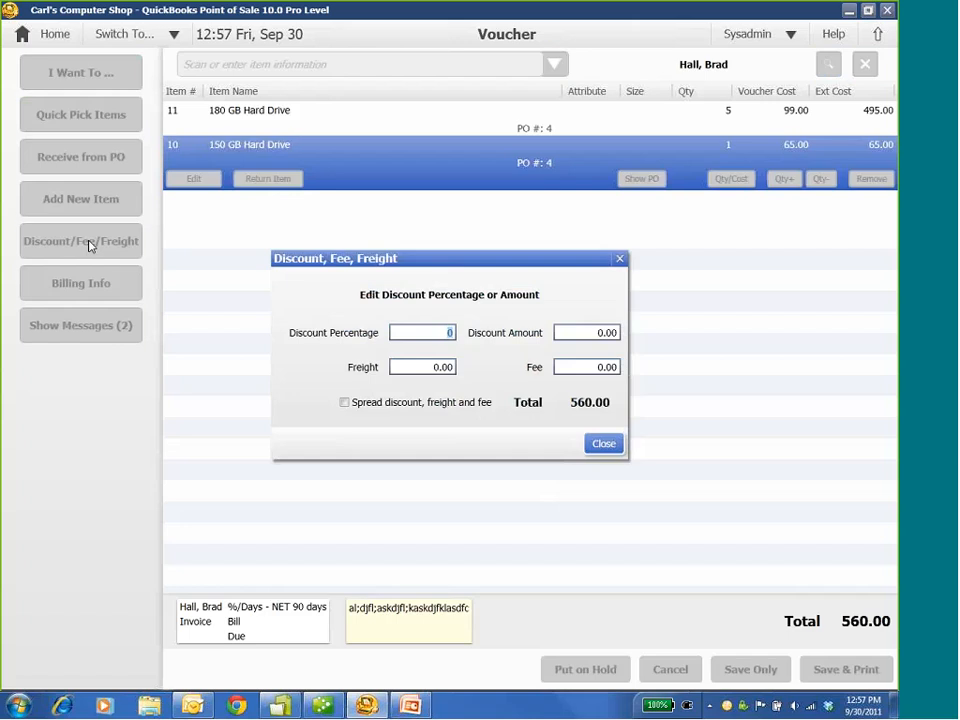
{"action": "left_click", "coordinate": [620, 260]}
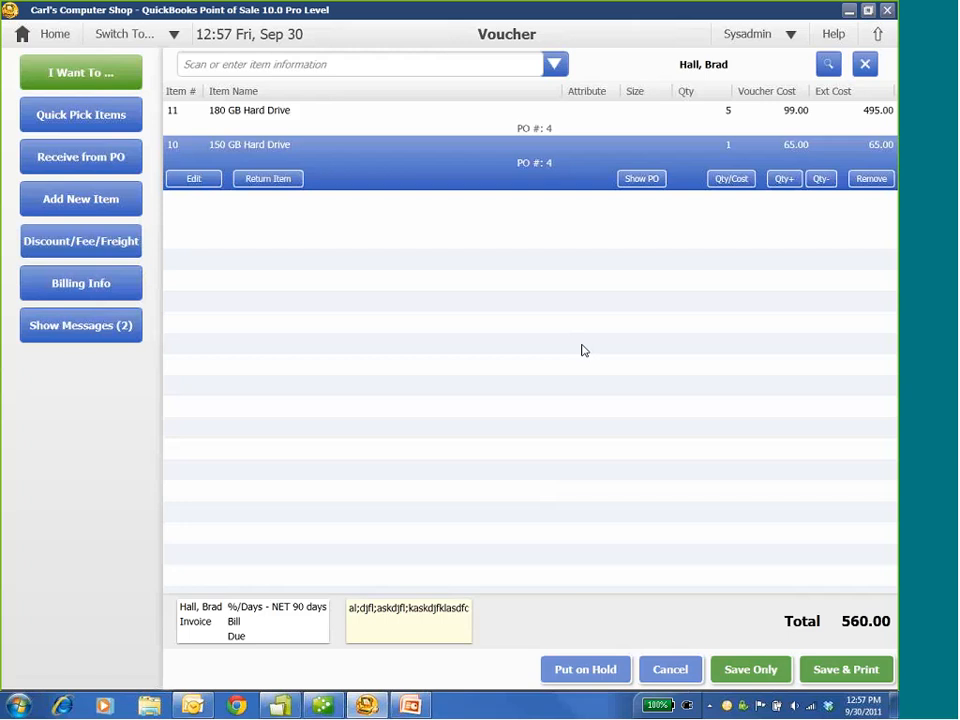
{"action": "left_click", "coordinate": [254, 628]}
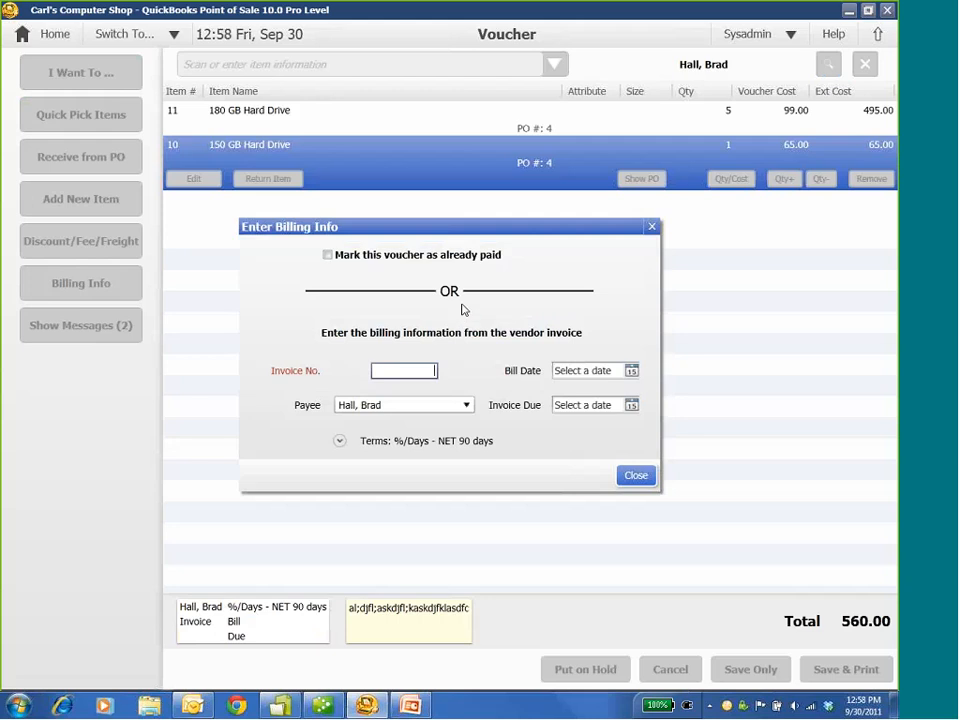
{"action": "type", "text": "333"}
{"action": "left_click", "coordinate": [632, 370]}
{"action": "left_click", "coordinate": [645, 456]}
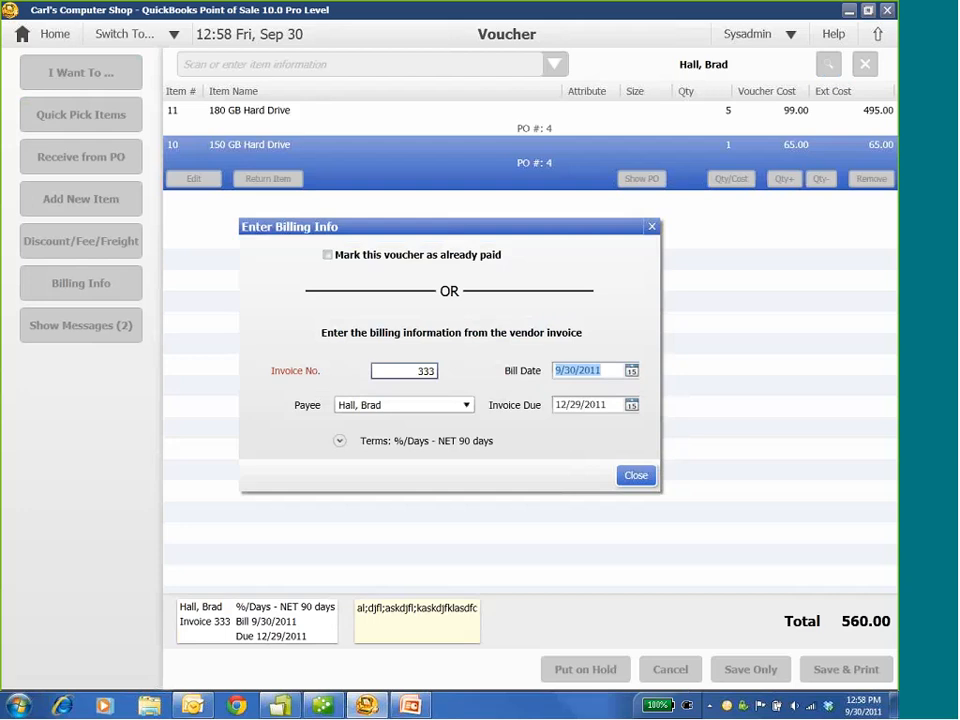
Change the voucher's invoice due date to 10/5/2011 and save the voucher without printing
{"action": "left_click", "coordinate": [632, 404]}
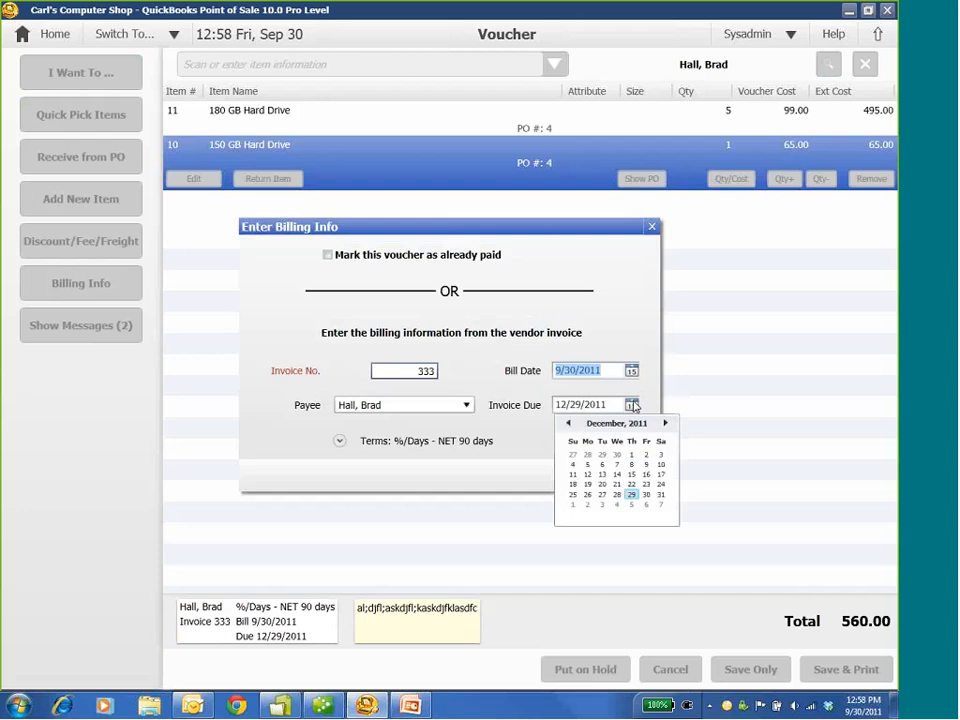
{"action": "left_click", "coordinate": [570, 423]}
{"action": "left_click", "coordinate": [570, 423]}
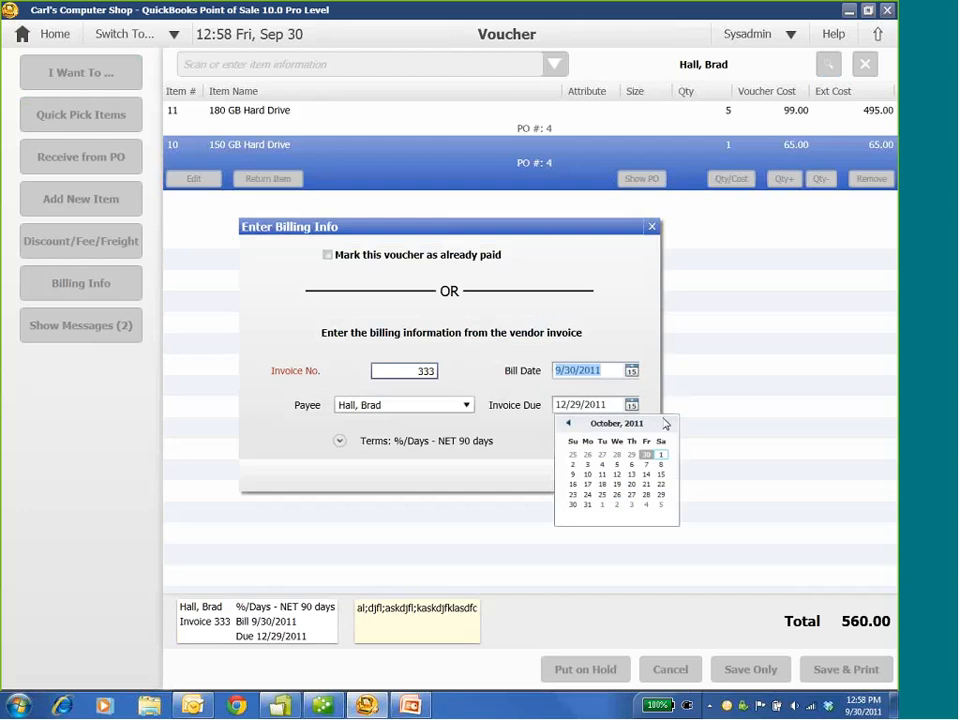
{"action": "left_click", "coordinate": [569, 425]}
{"action": "left_click", "coordinate": [666, 425]}
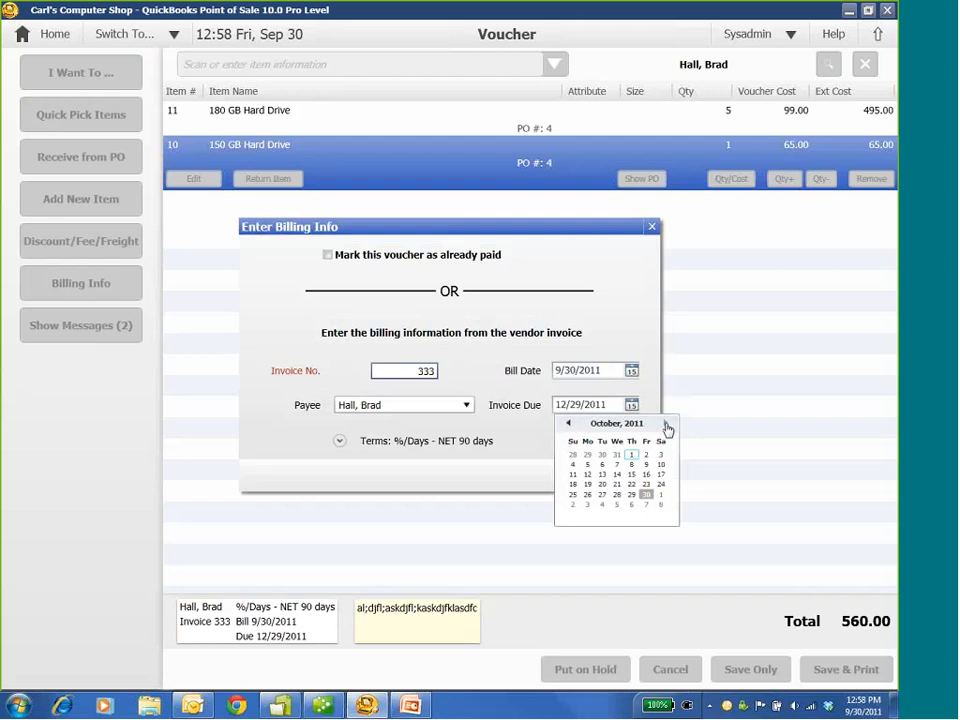
{"action": "left_click", "coordinate": [617, 465]}
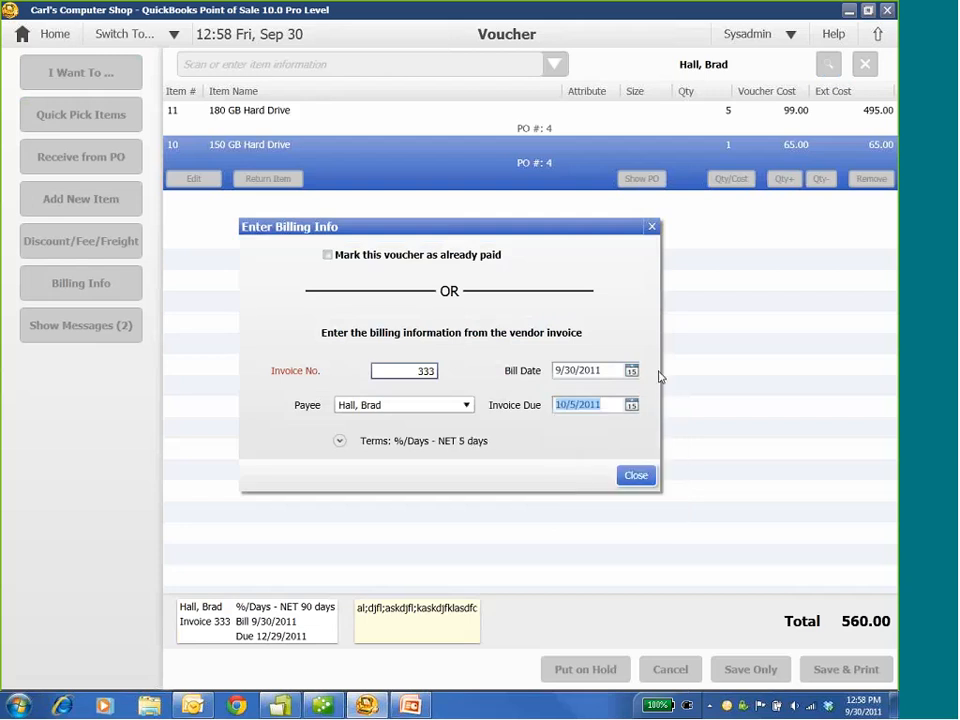
{"action": "left_click", "coordinate": [633, 474]}
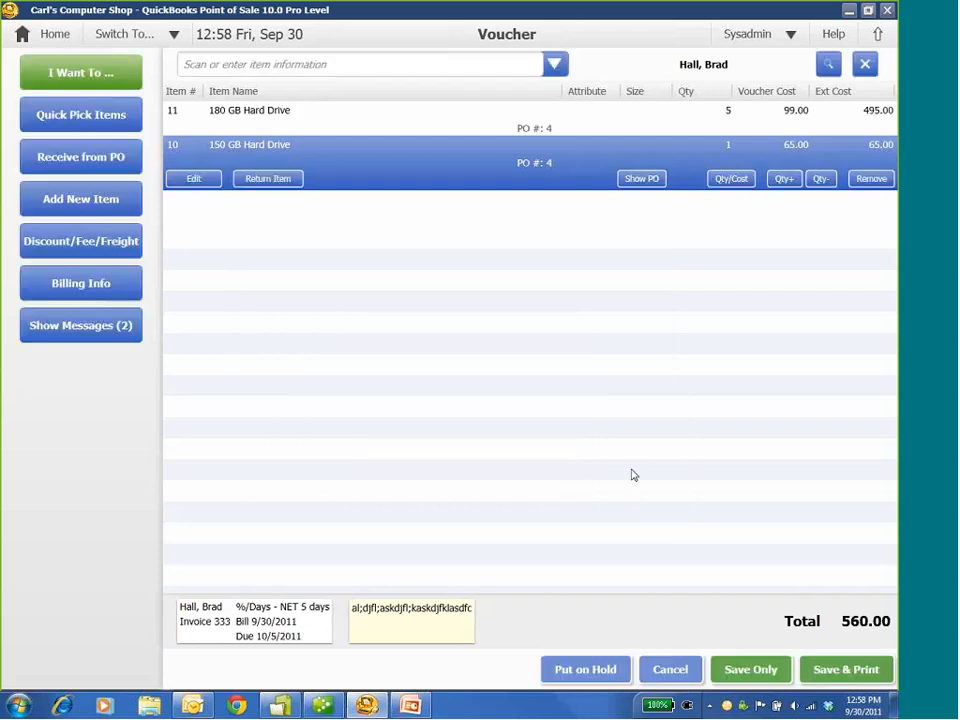
{"action": "left_click", "coordinate": [768, 674]}
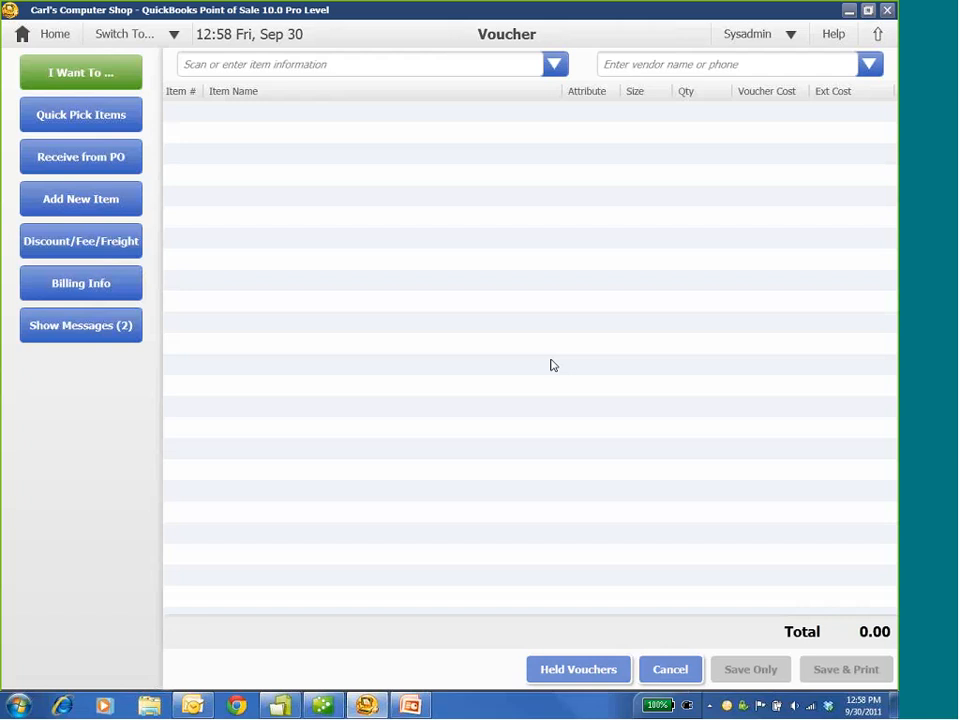
Return to the home screen and start a new customer sales order
{"action": "left_click", "coordinate": [170, 36]}
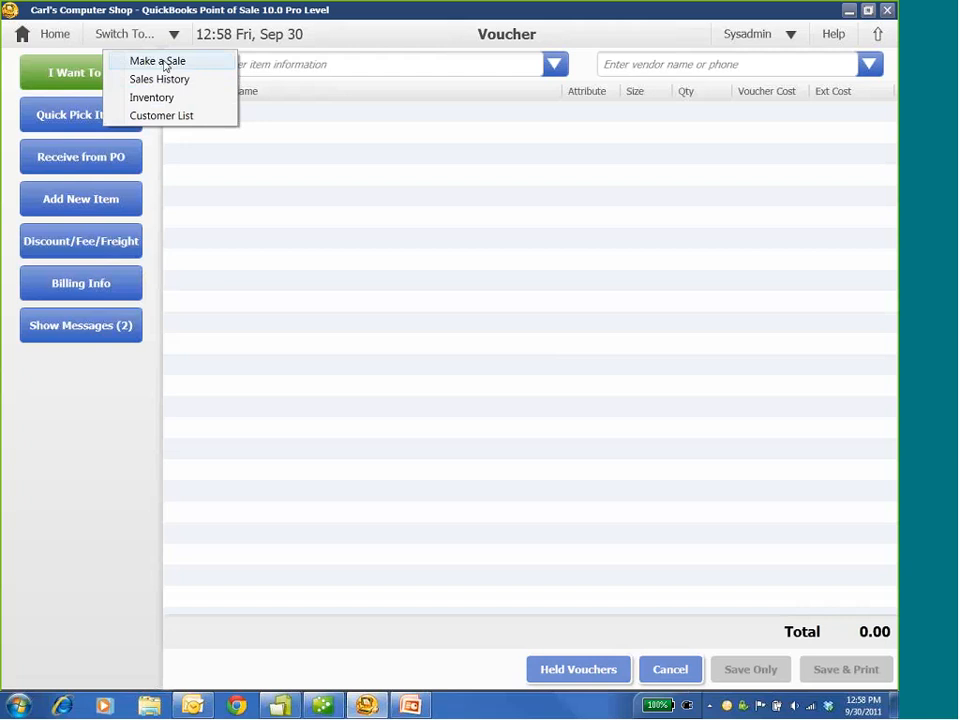
{"action": "left_click", "coordinate": [55, 33]}
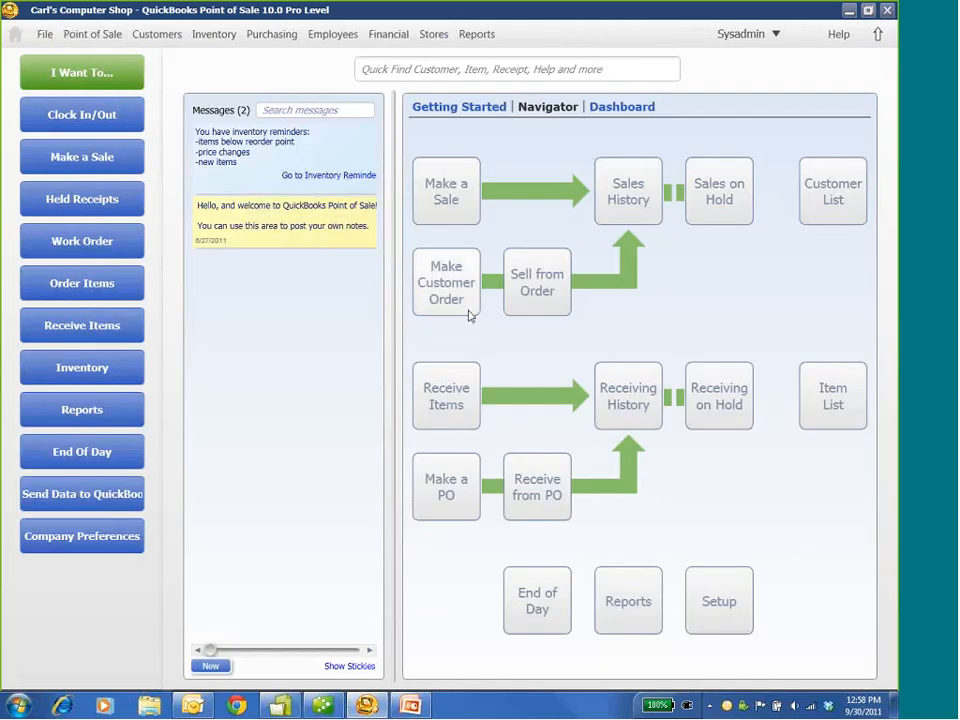
{"action": "left_click", "coordinate": [428, 293]}
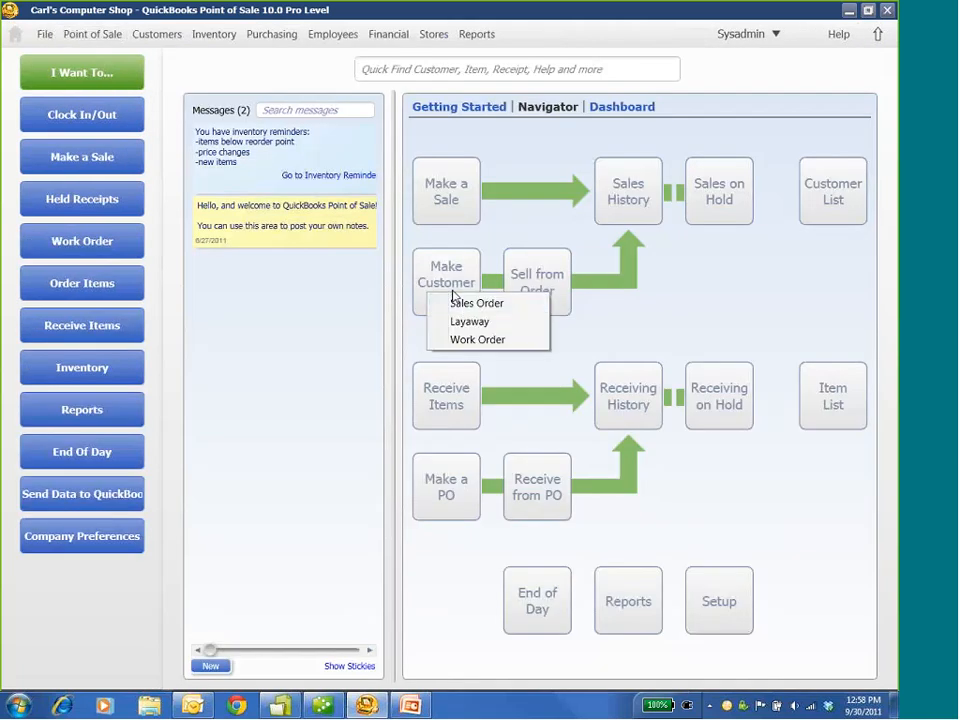
{"action": "left_click", "coordinate": [477, 340]}
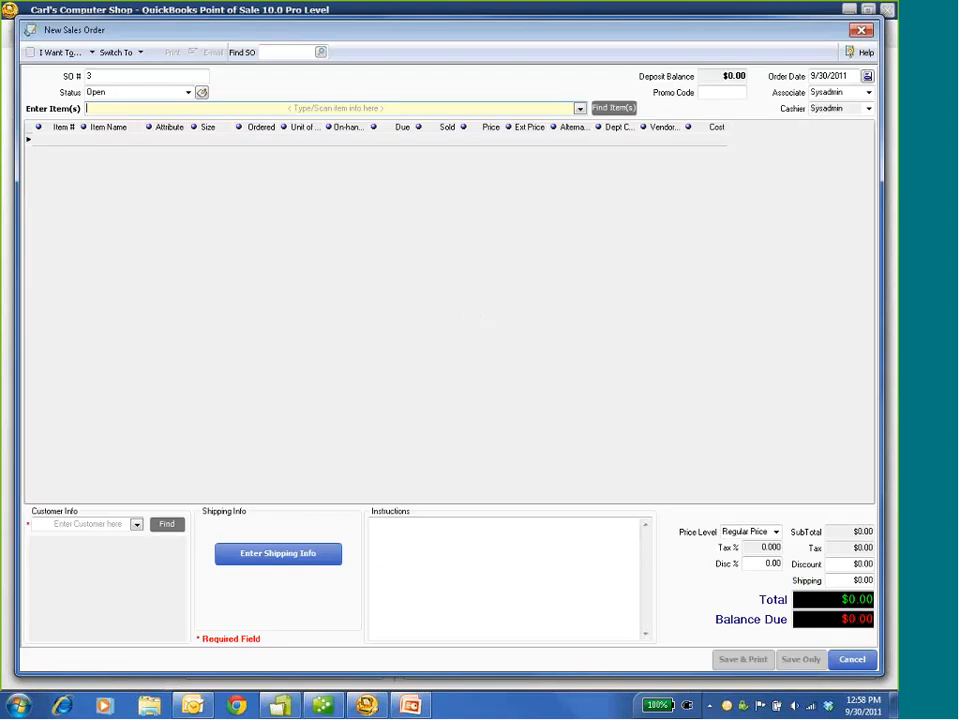
Add one 180 GB Hard Drive and one 150 GB Hard Drive to the sales order
{"action": "left_click", "coordinate": [580, 108]}
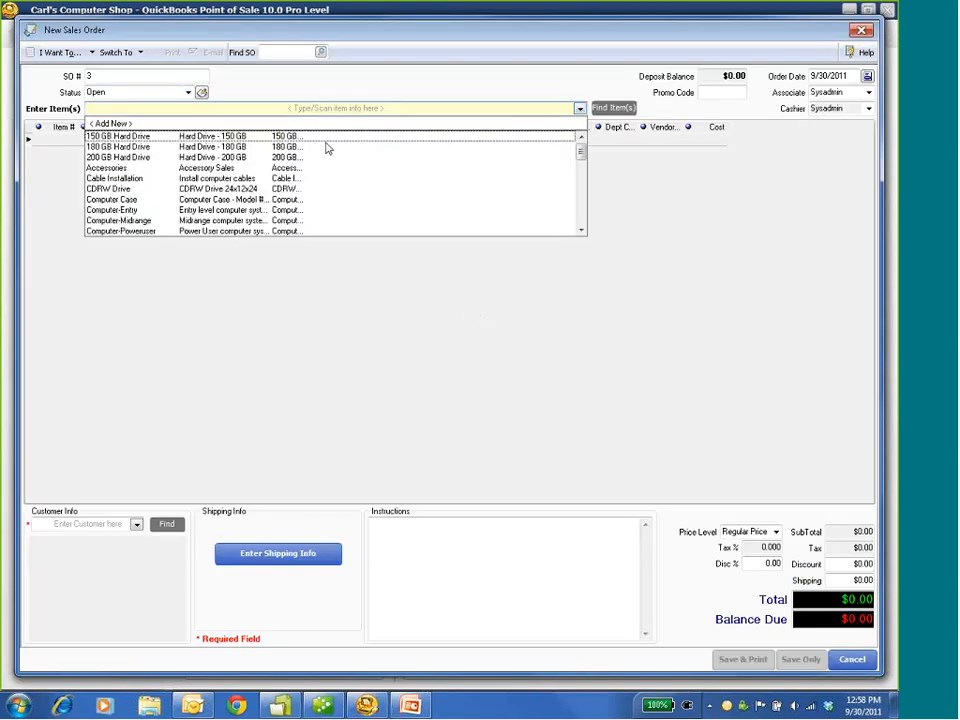
{"action": "left_click", "coordinate": [325, 148]}
{"action": "left_click", "coordinate": [580, 108]}
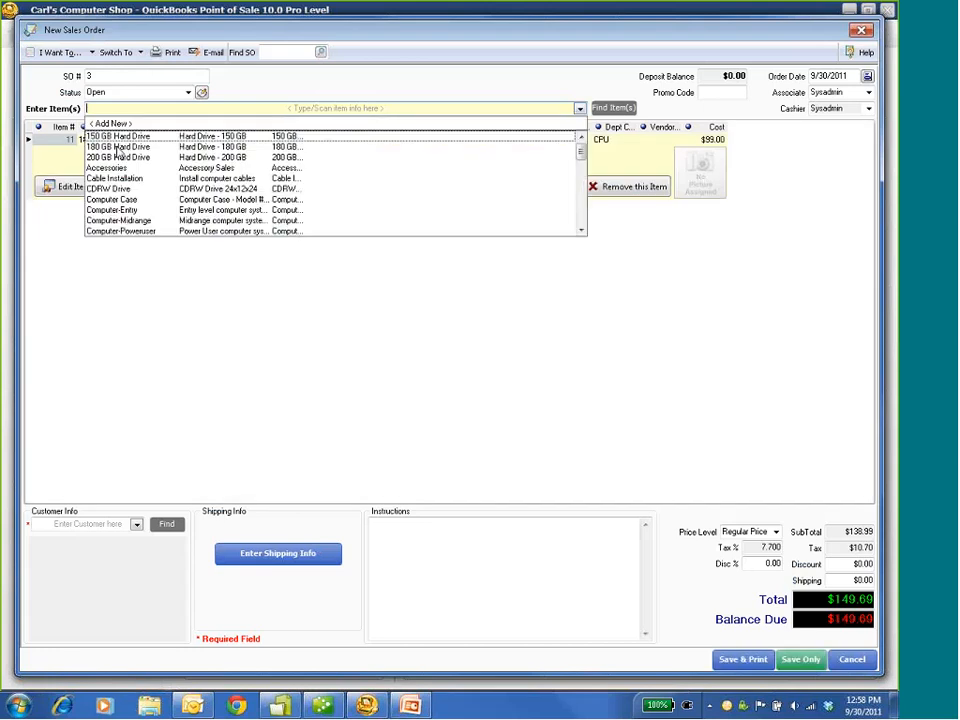
{"action": "left_click", "coordinate": [118, 147]}
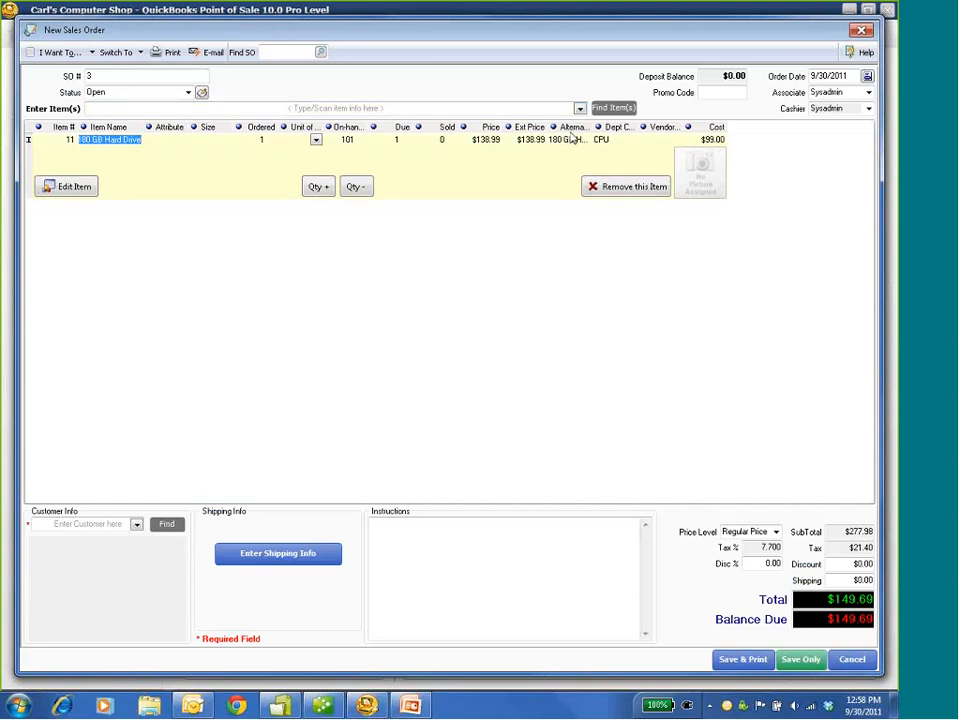
{"action": "left_click", "coordinate": [580, 108]}
{"action": "left_click", "coordinate": [230, 137]}
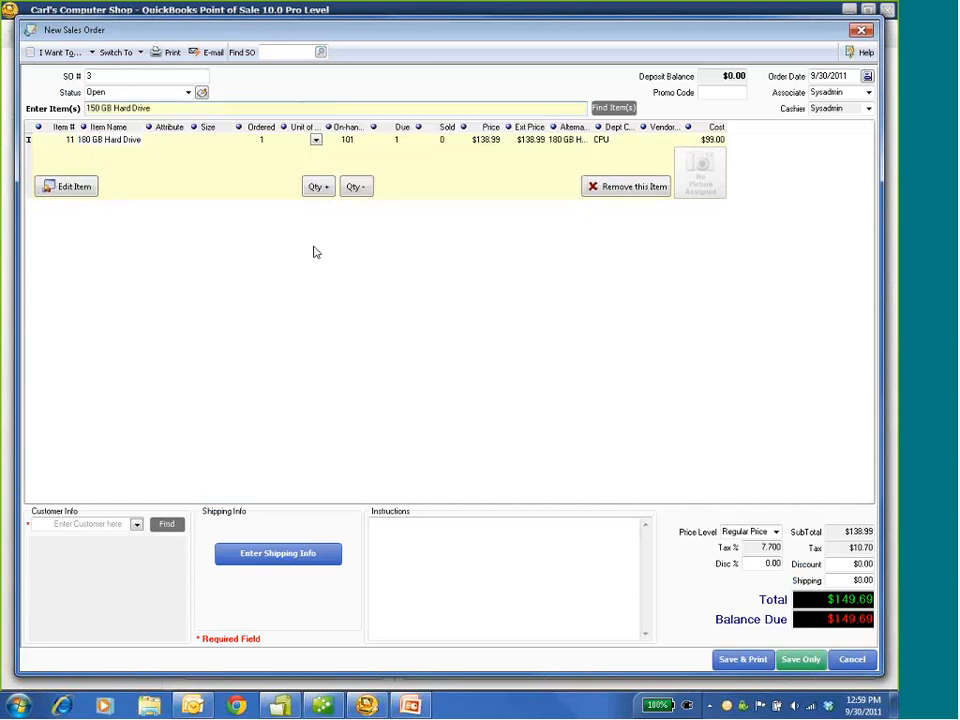
{"action": "key", "text": "Return"}
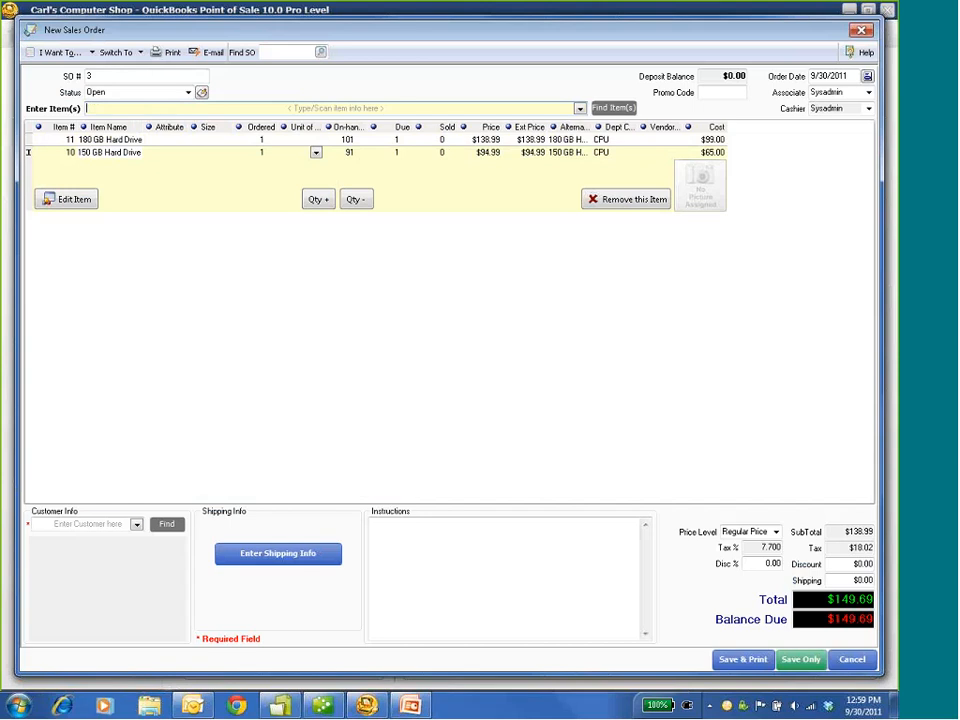
Assign an existing customer to the sales order and enter the placeholder instructions "alskdjfl;asjdflkasjdl;fkjasldkfj"
{"action": "left_click", "coordinate": [137, 524]}
{"action": "left_click", "coordinate": [90, 562]}
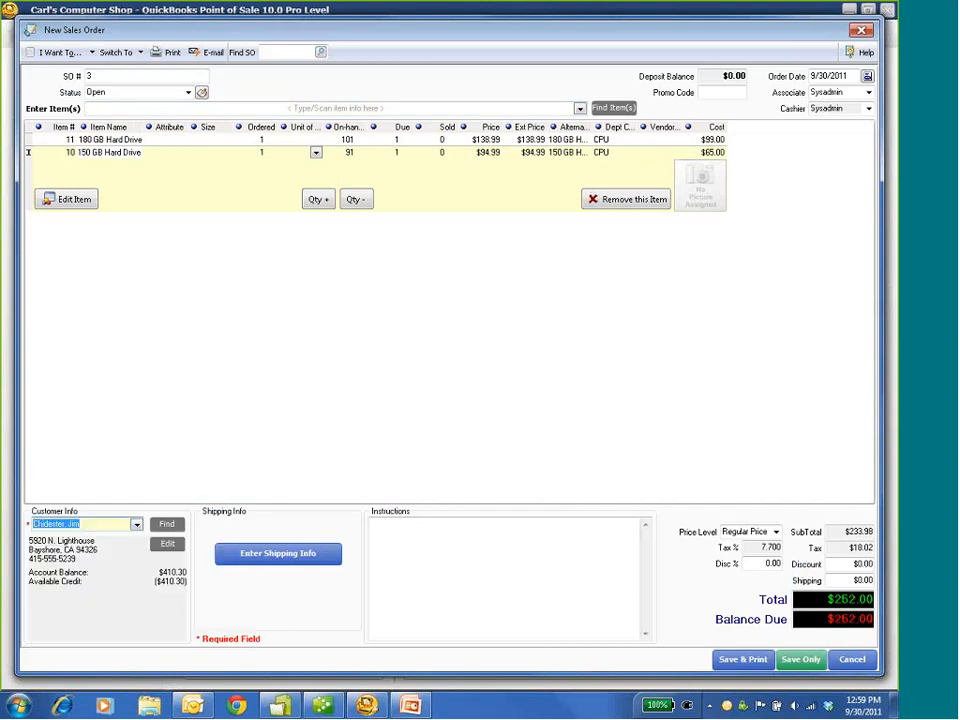
{"action": "left_click", "coordinate": [458, 553]}
{"action": "type", "text": "alskdjf;asjd"}
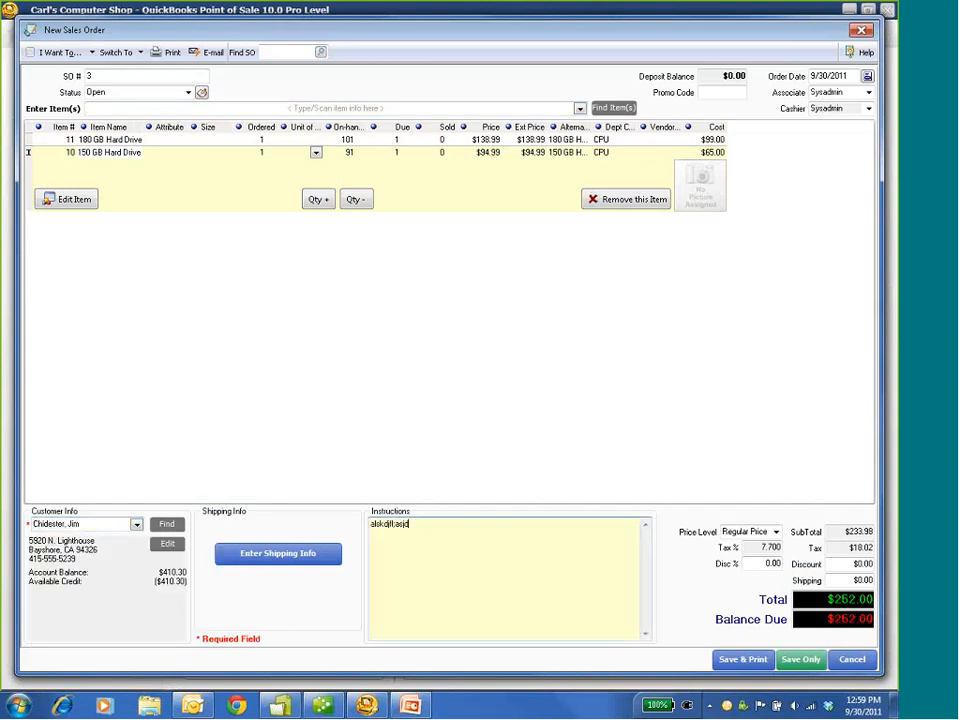
{"action": "left_click", "coordinate": [28, 152]}
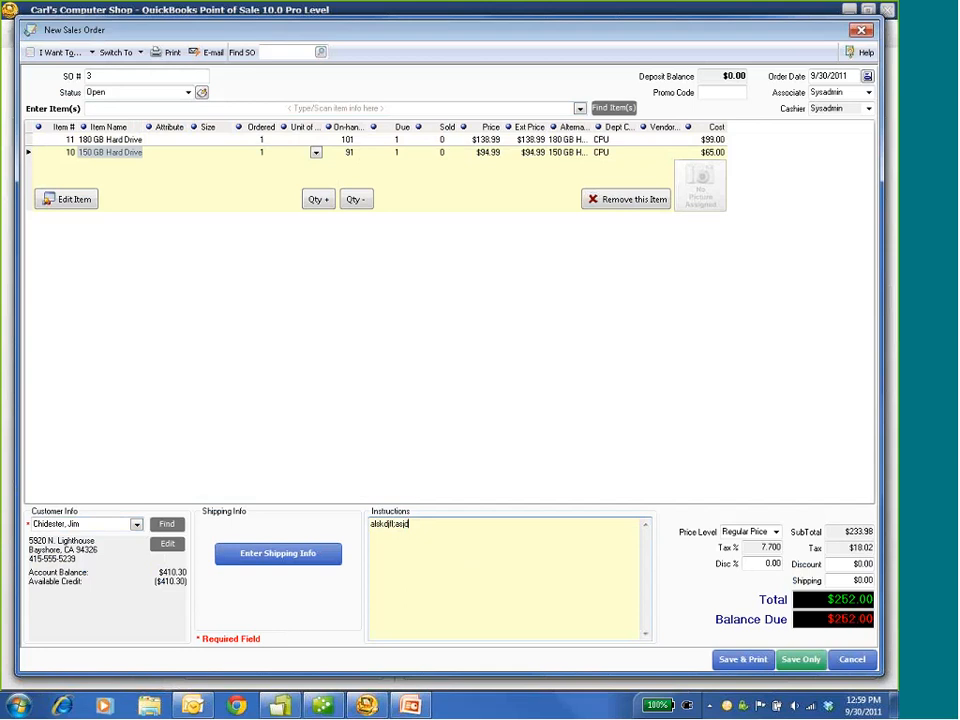
{"action": "type", "text": "flkasjdl;fkjasldkfj"}
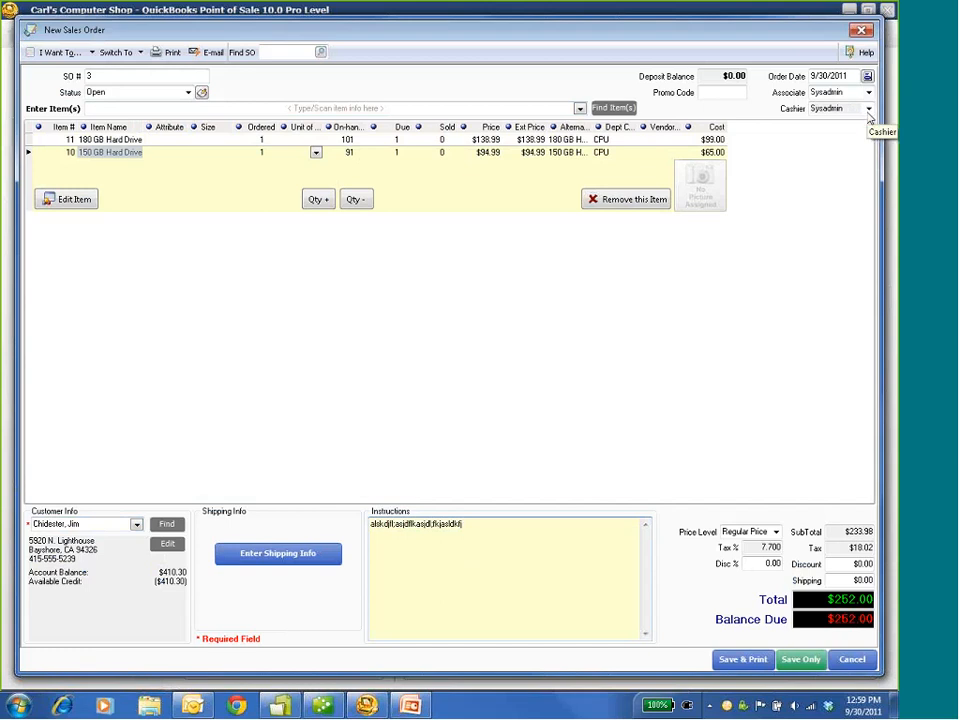
Save the sales order with status Open and reopen the order dated 9/30/2011 from the Sales Order List
{"action": "left_click", "coordinate": [188, 92]}
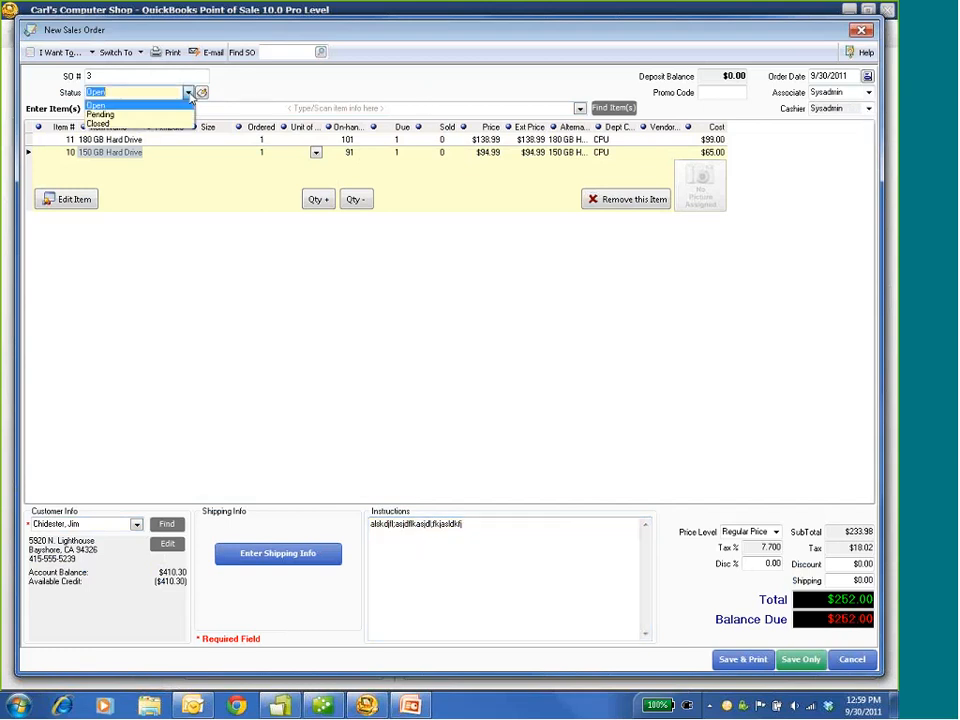
{"action": "left_click", "coordinate": [582, 344]}
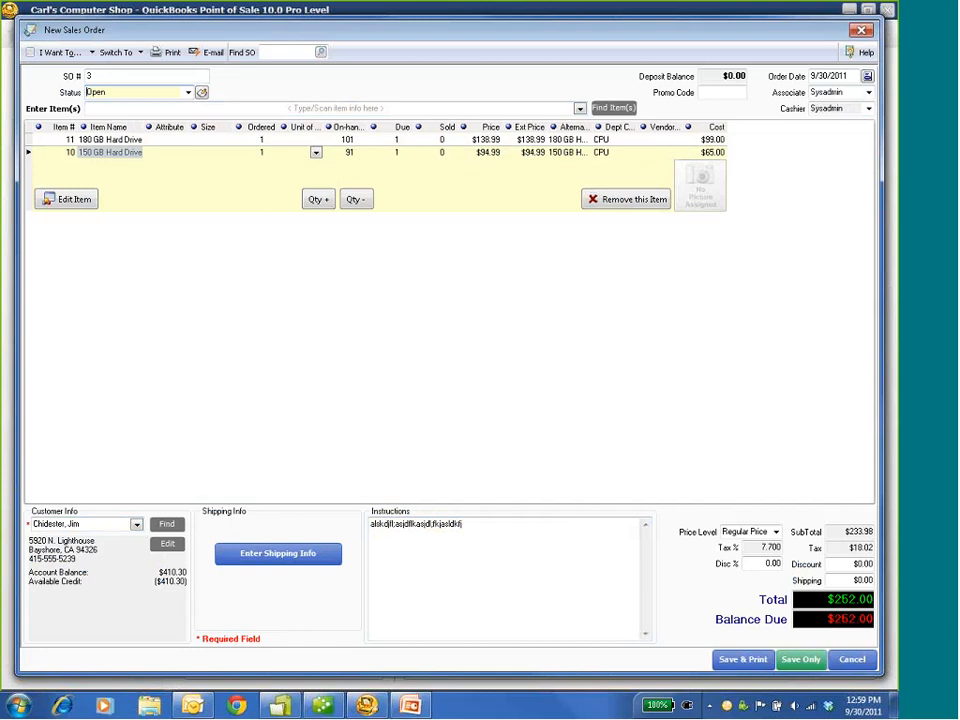
{"action": "left_click", "coordinate": [801, 660]}
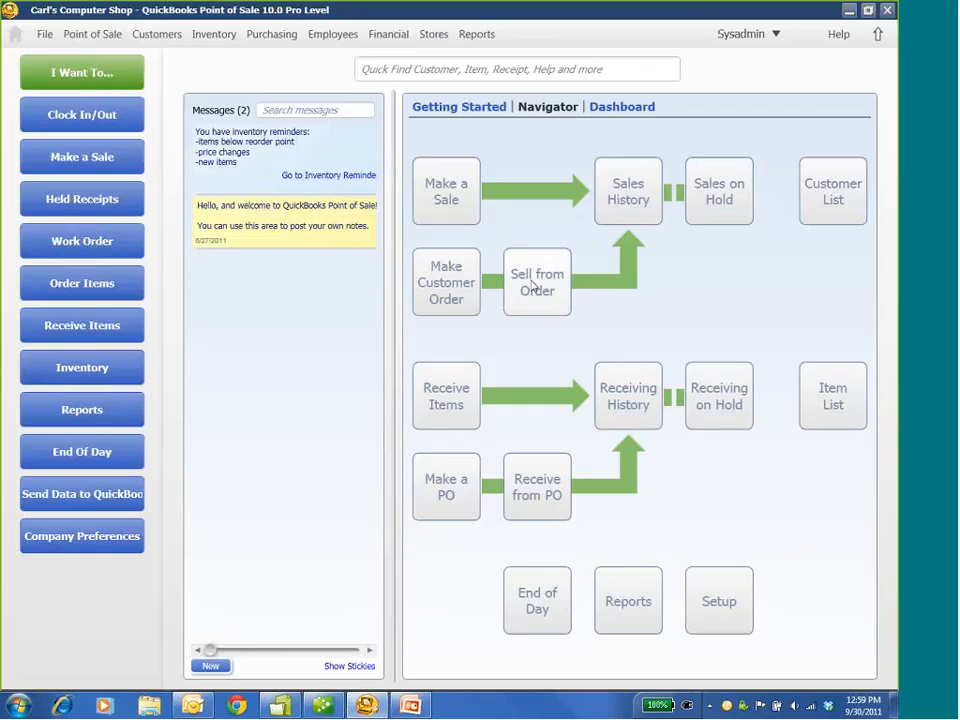
{"action": "left_click", "coordinate": [536, 287]}
{"action": "left_click", "coordinate": [555, 303]}
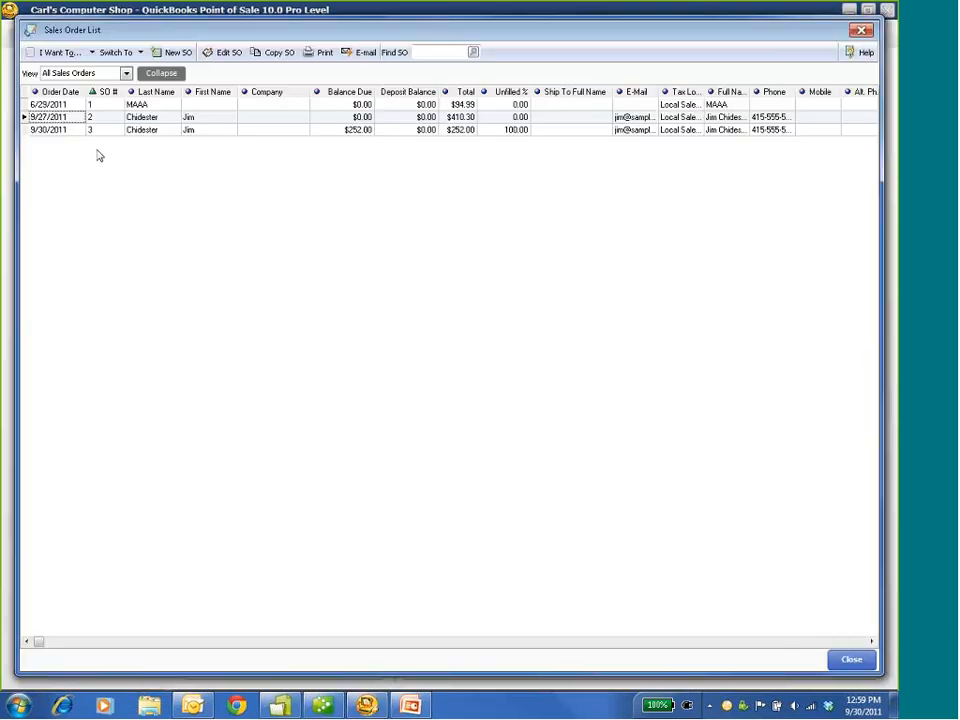
{"action": "double_click", "coordinate": [48, 130]}
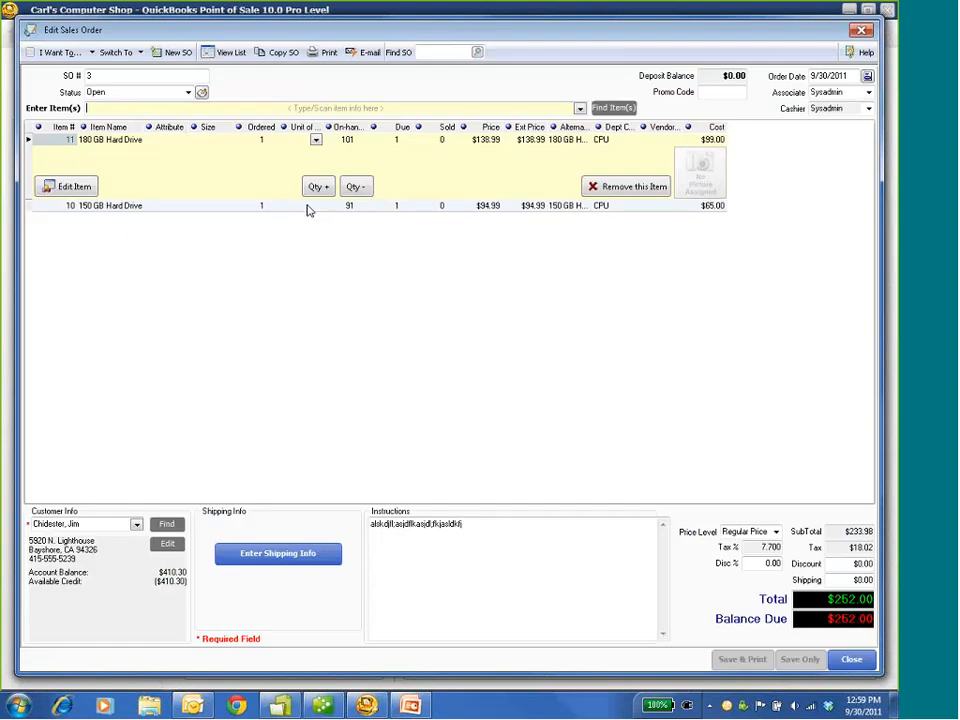
Sell all items due on the sales order, copying the customer order instructions to the sales receipt
{"action": "left_click", "coordinate": [58, 52]}
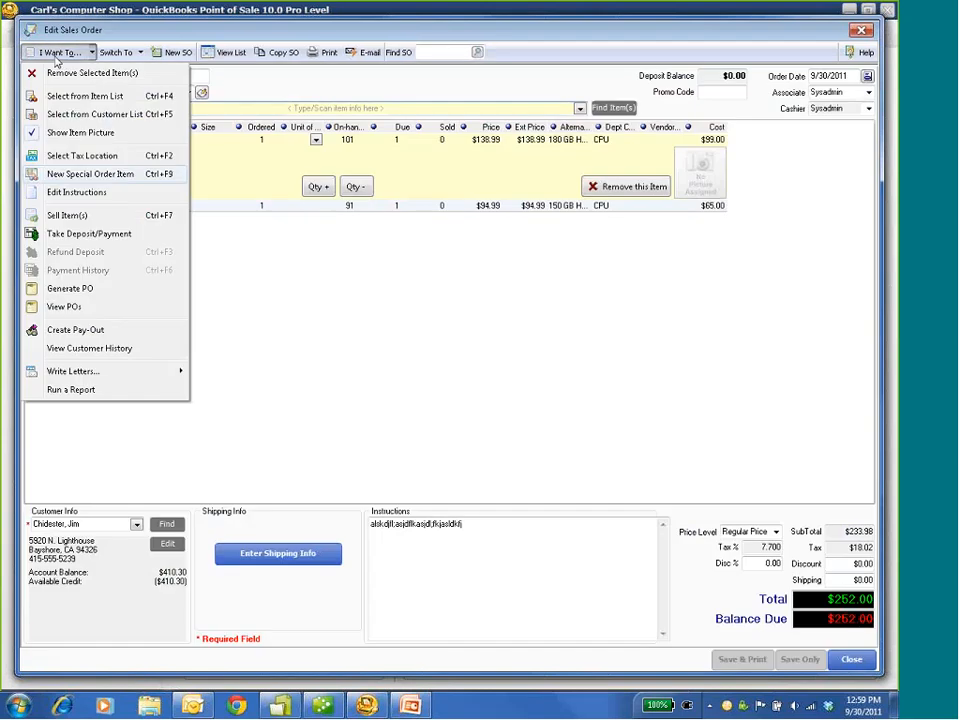
{"action": "left_click", "coordinate": [67, 215]}
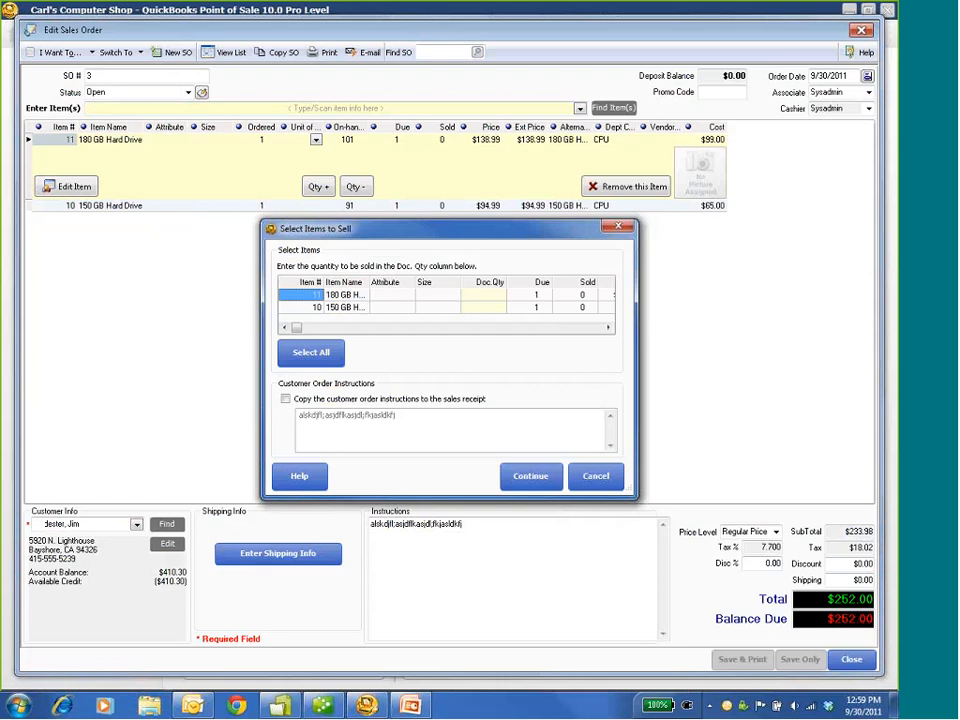
{"action": "left_click", "coordinate": [316, 356]}
{"action": "left_click", "coordinate": [318, 398]}
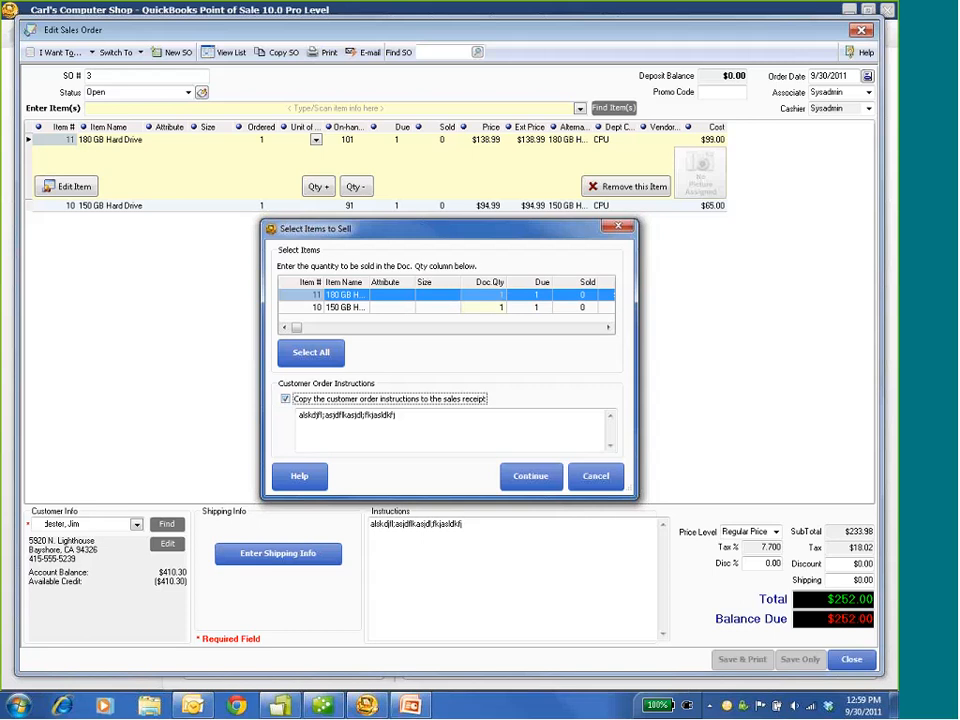
{"action": "left_click", "coordinate": [531, 476]}
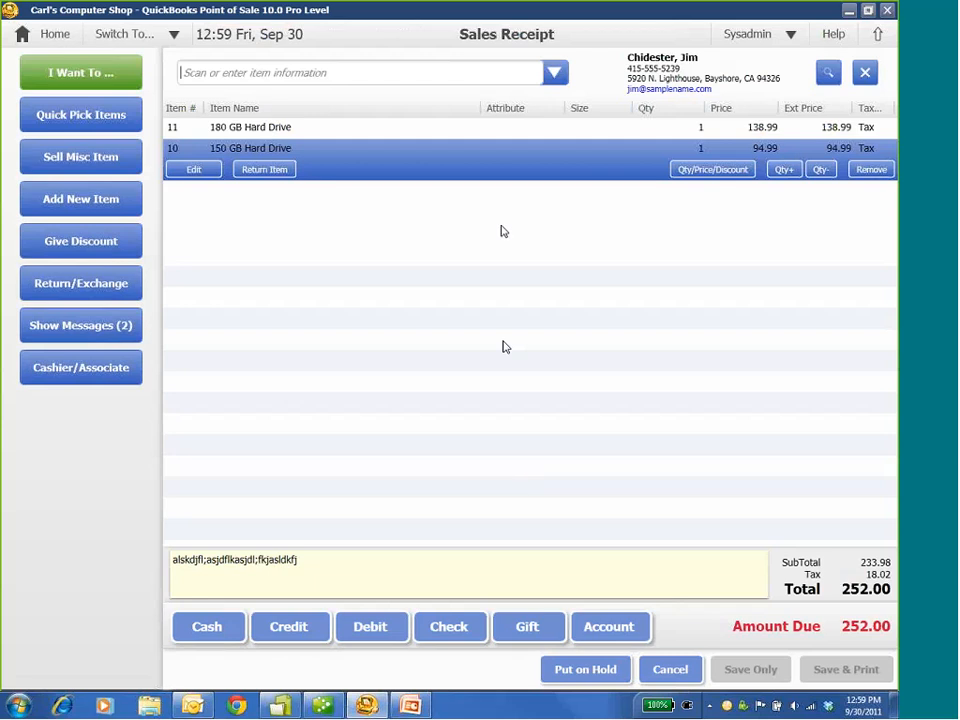
Accept a check payment of 252.00 on the sales receipt without entering a check number
{"action": "left_click", "coordinate": [289, 563]}
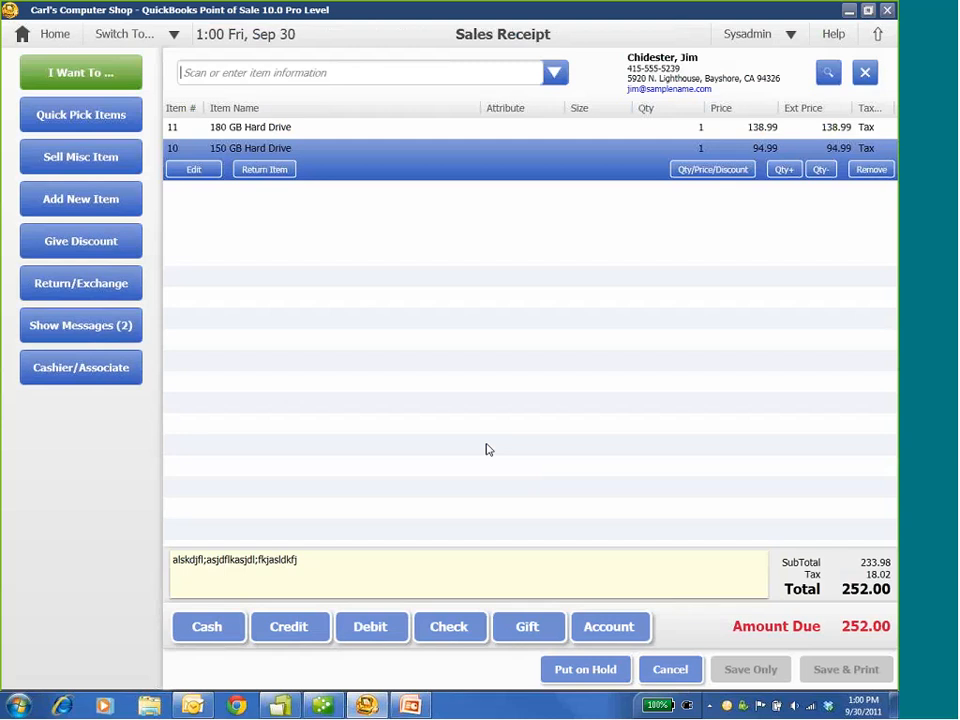
{"action": "left_click", "coordinate": [448, 626]}
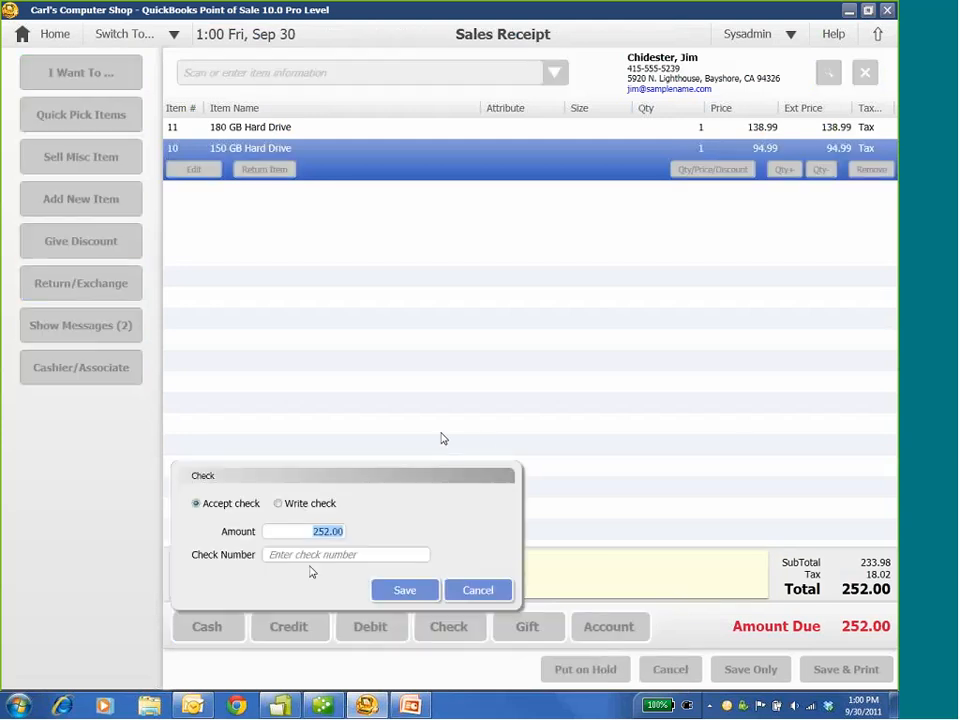
{"action": "key", "text": "Return"}
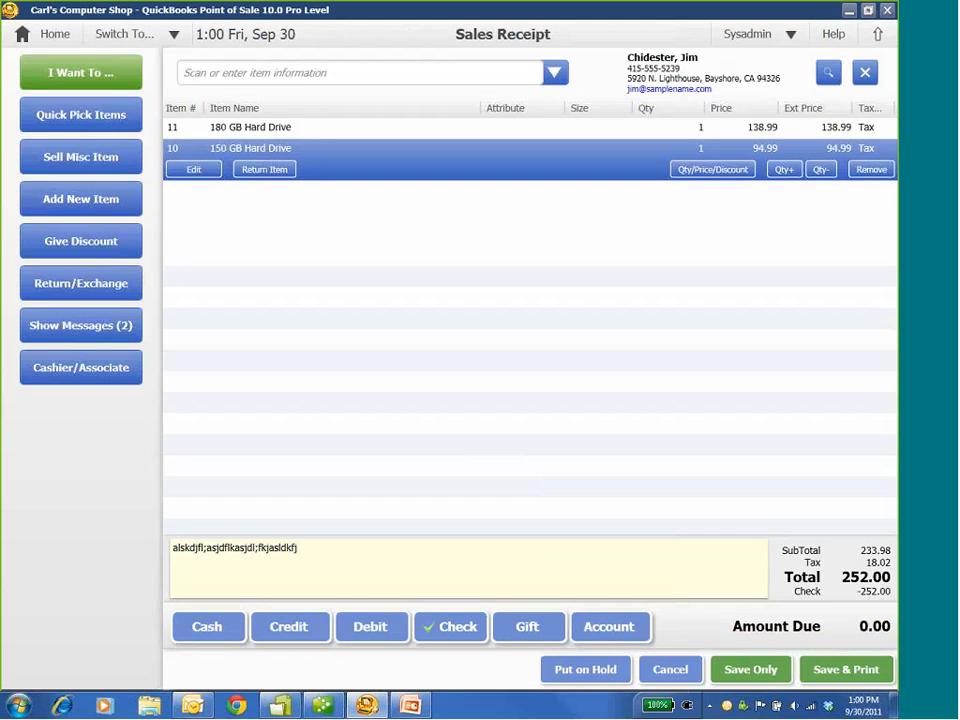
Save the sales receipt for printing, check its enlarged print preview, and decline e-mailing it to the customer
{"action": "left_click", "coordinate": [818, 669]}
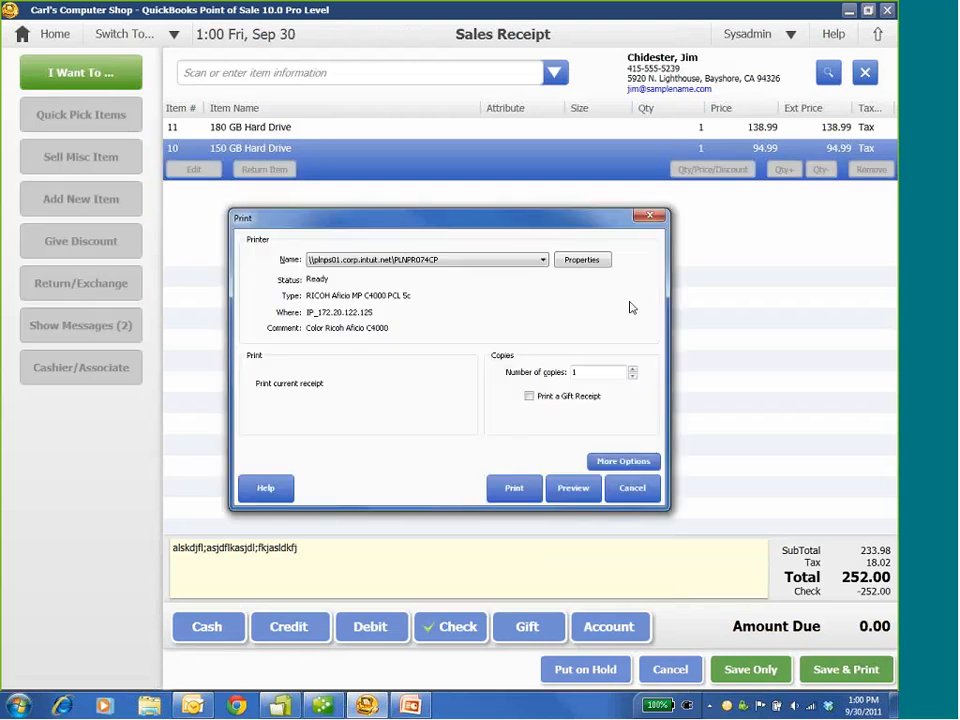
{"action": "left_click", "coordinate": [573, 488]}
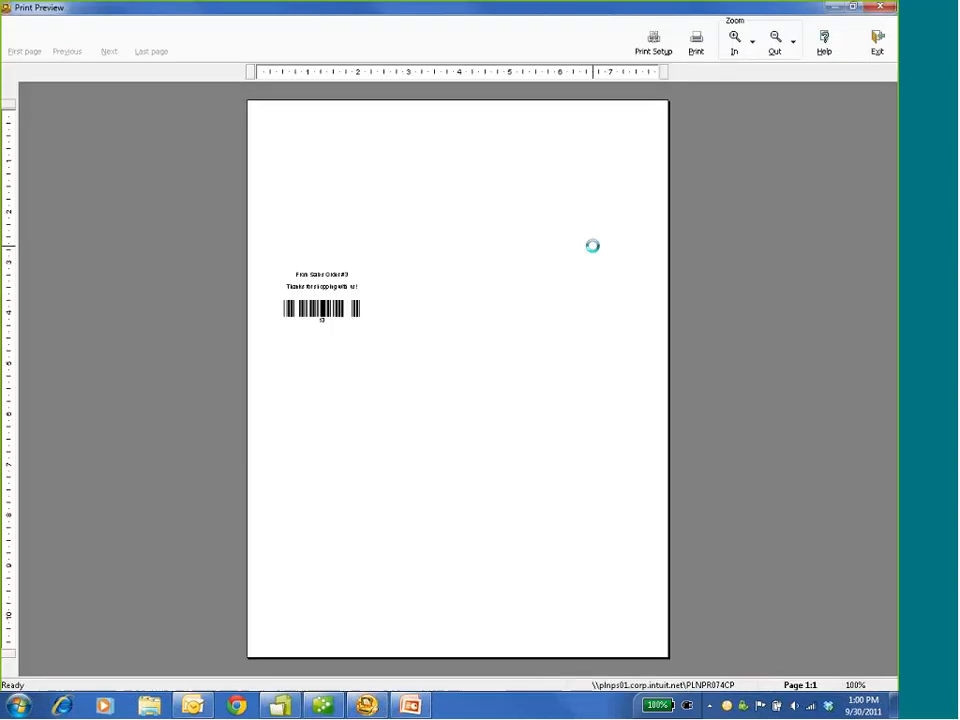
{"action": "left_click", "coordinate": [734, 38]}
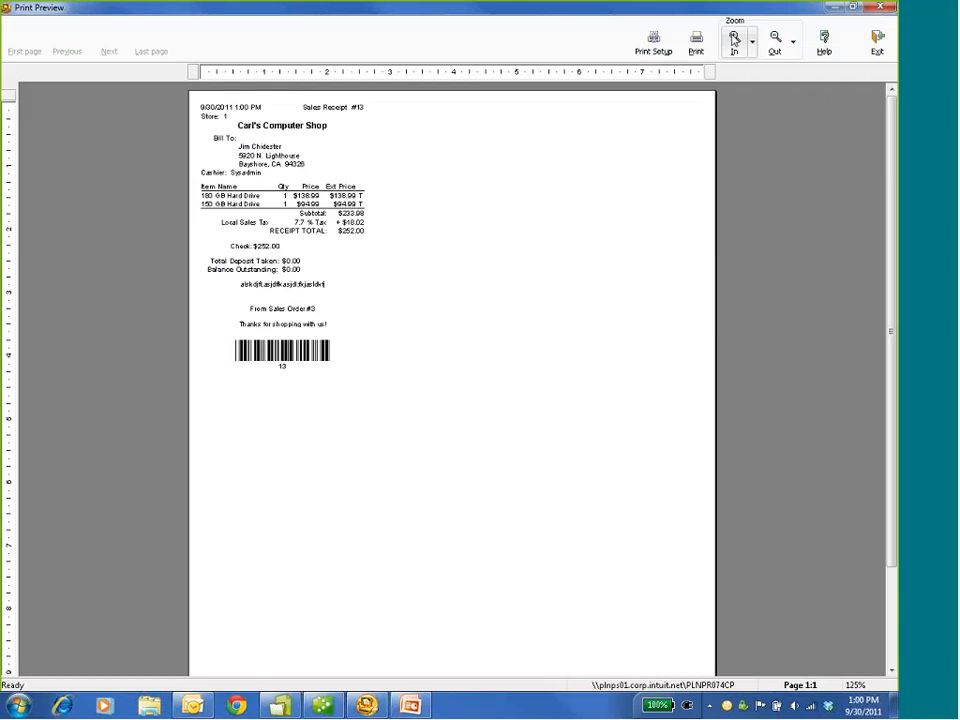
{"action": "left_click", "coordinate": [734, 38]}
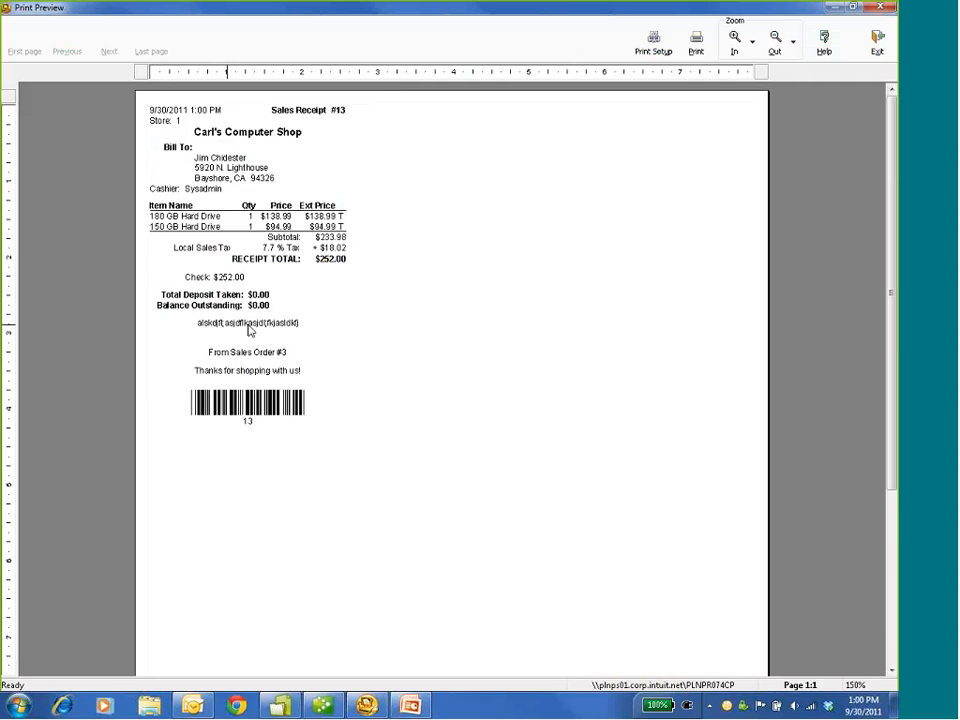
{"action": "left_click", "coordinate": [878, 43]}
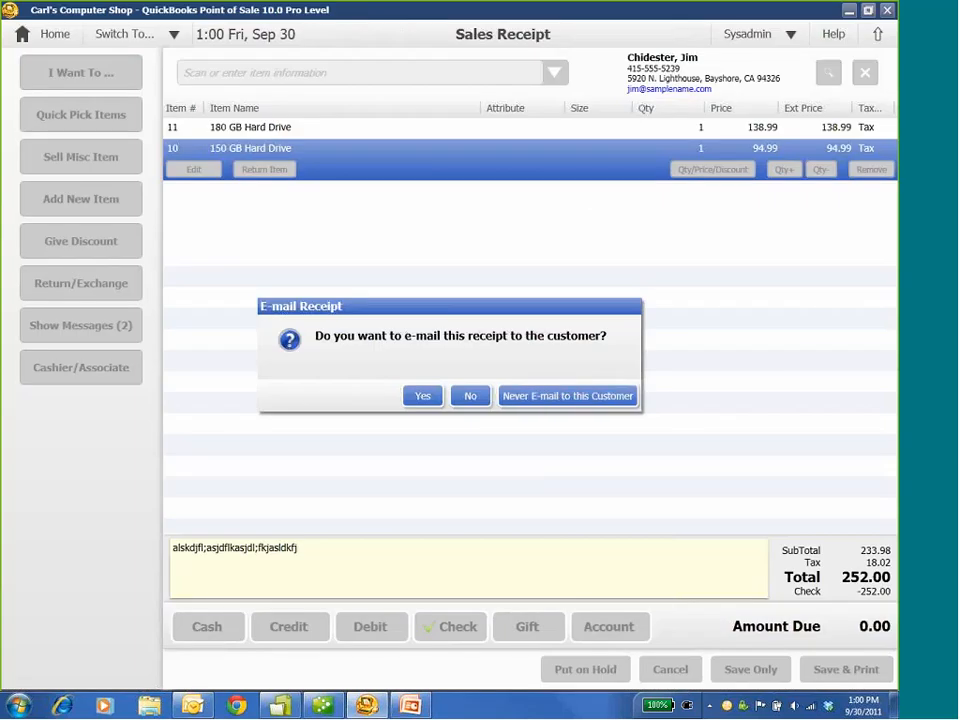
{"action": "left_click", "coordinate": [470, 396]}
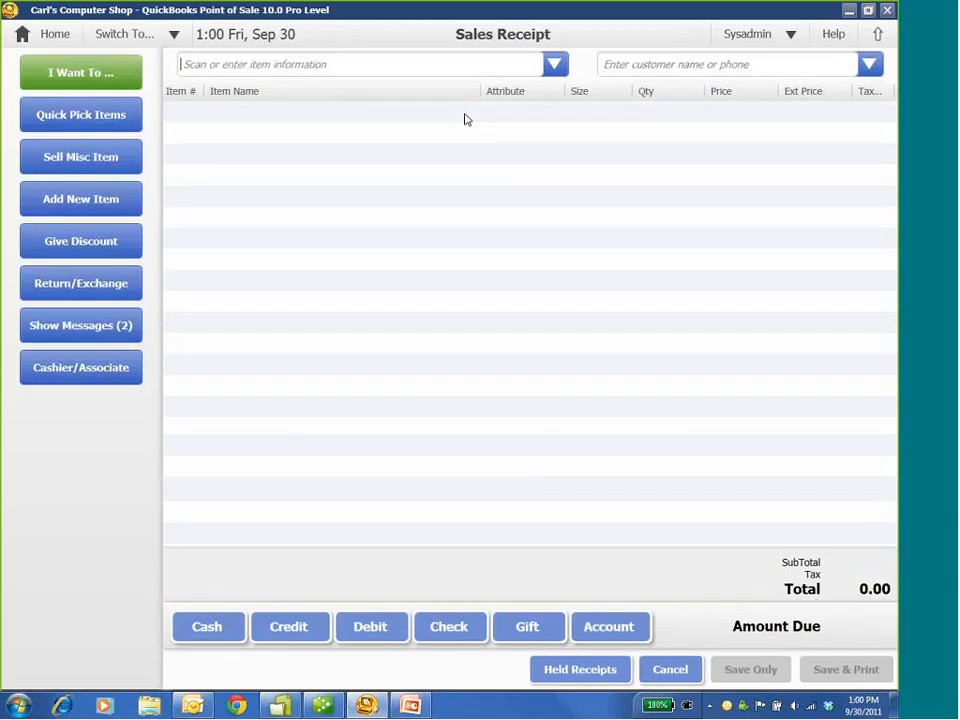
View the first customer's record from the Customer List and close it without making changes
{"action": "left_click", "coordinate": [55, 34]}
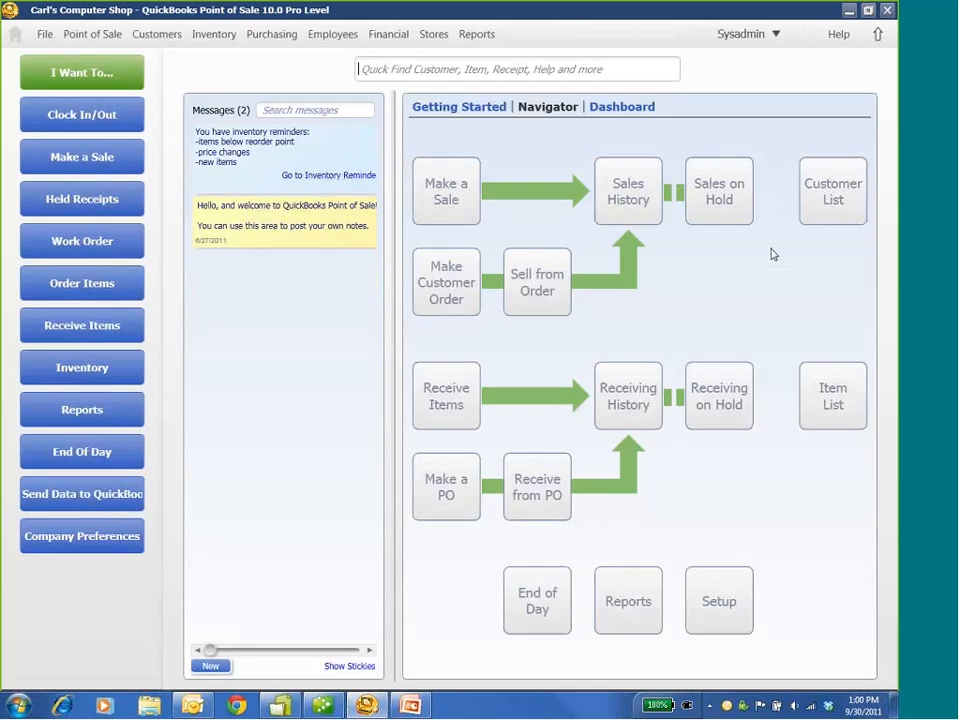
{"action": "left_click", "coordinate": [806, 155]}
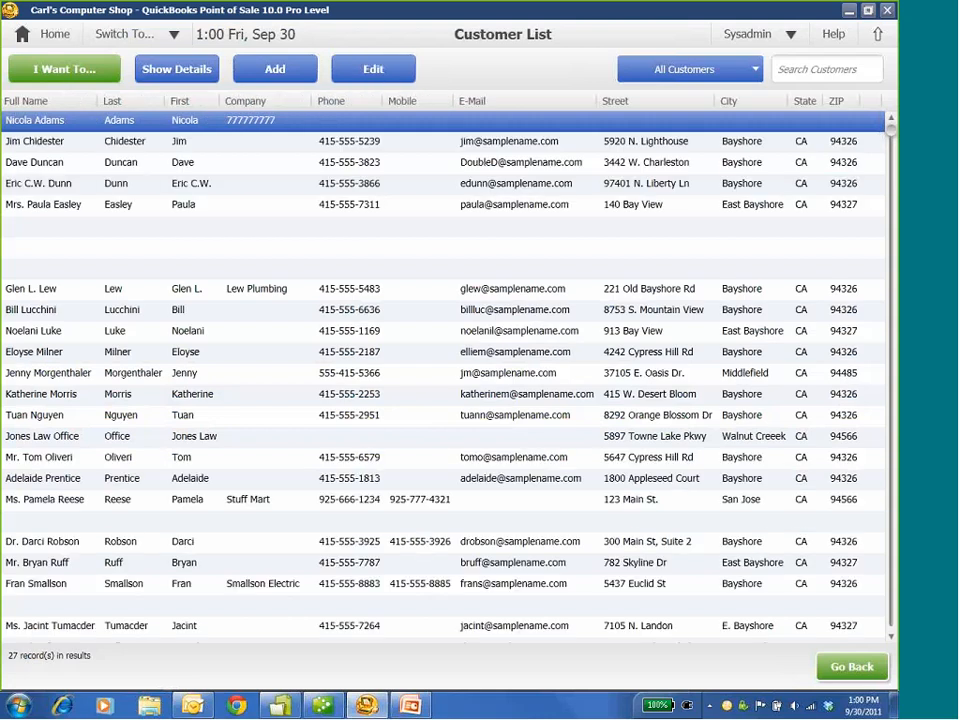
{"action": "left_click", "coordinate": [380, 74]}
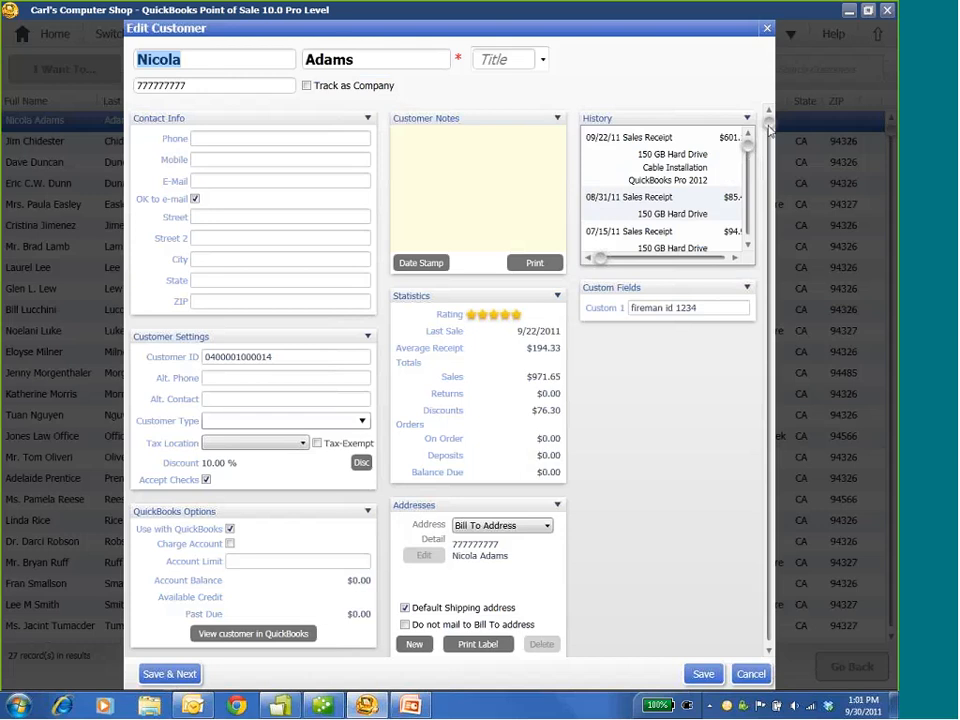
{"action": "left_click_drag", "start_coordinate": [769, 124], "coordinate": [766, 91]}
{"action": "left_click", "coordinate": [751, 674]}
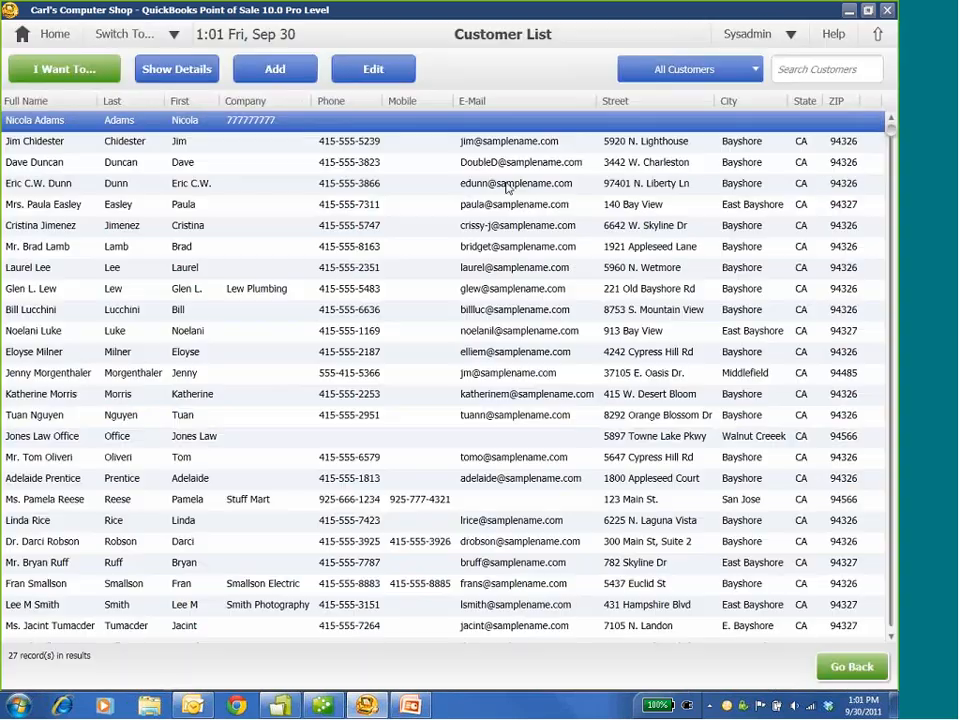
Run the Update QuickBooks financial exchange from the home screen and close its update summary
{"action": "left_click", "coordinate": [52, 36]}
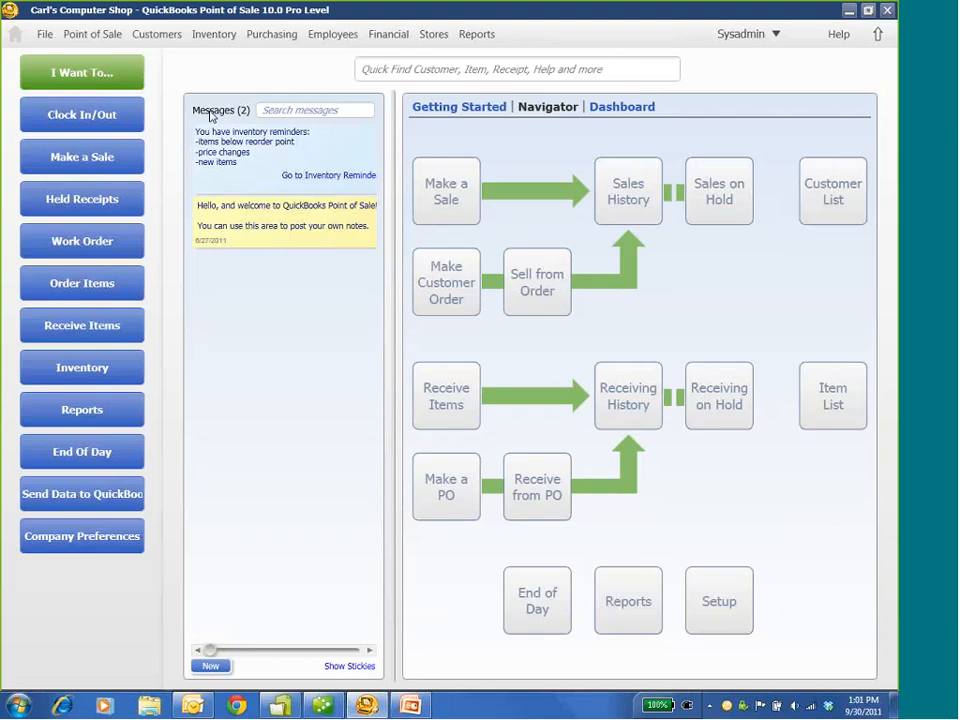
{"action": "left_click", "coordinate": [386, 36]}
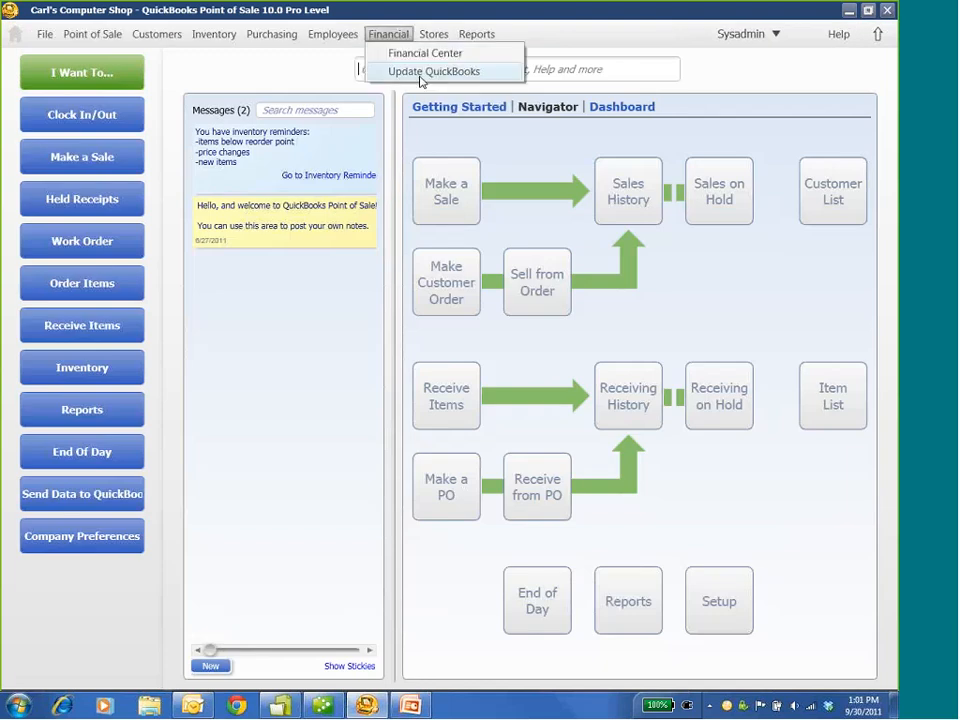
{"action": "left_click", "coordinate": [421, 76]}
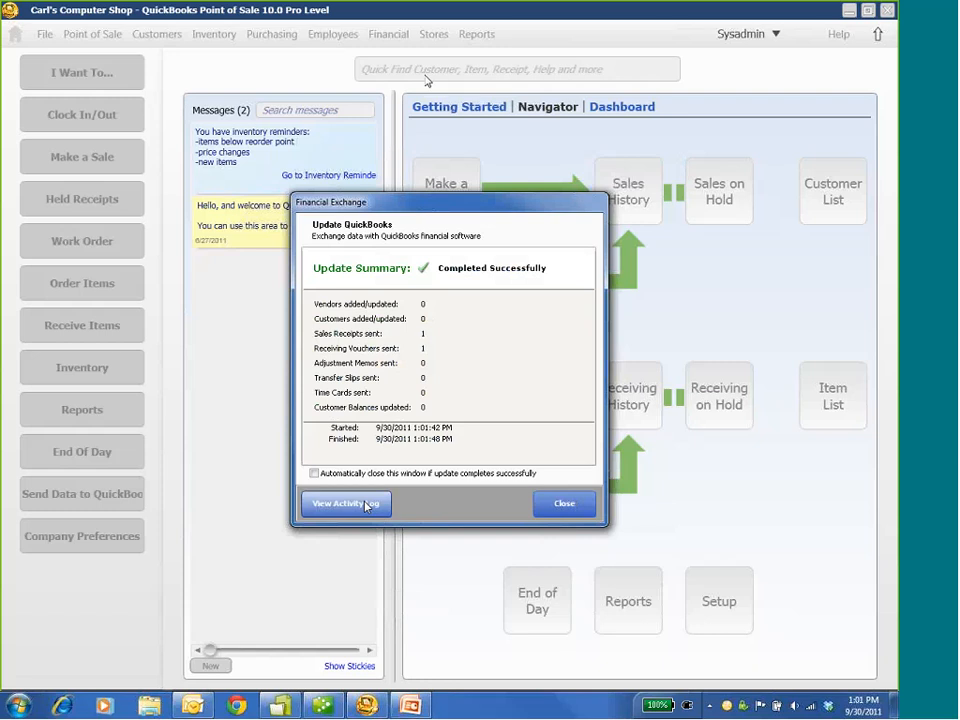
{"action": "left_click", "coordinate": [564, 503]}
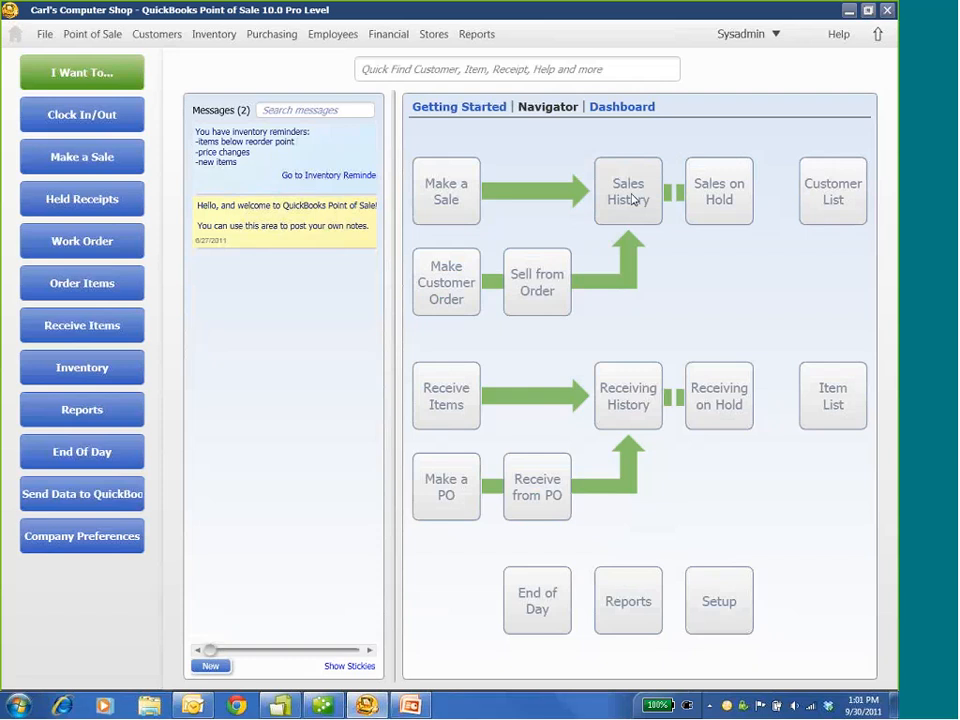
Show the financial detail for the 9/30/2011 sales receipt in Sales History
{"action": "left_click", "coordinate": [629, 205]}
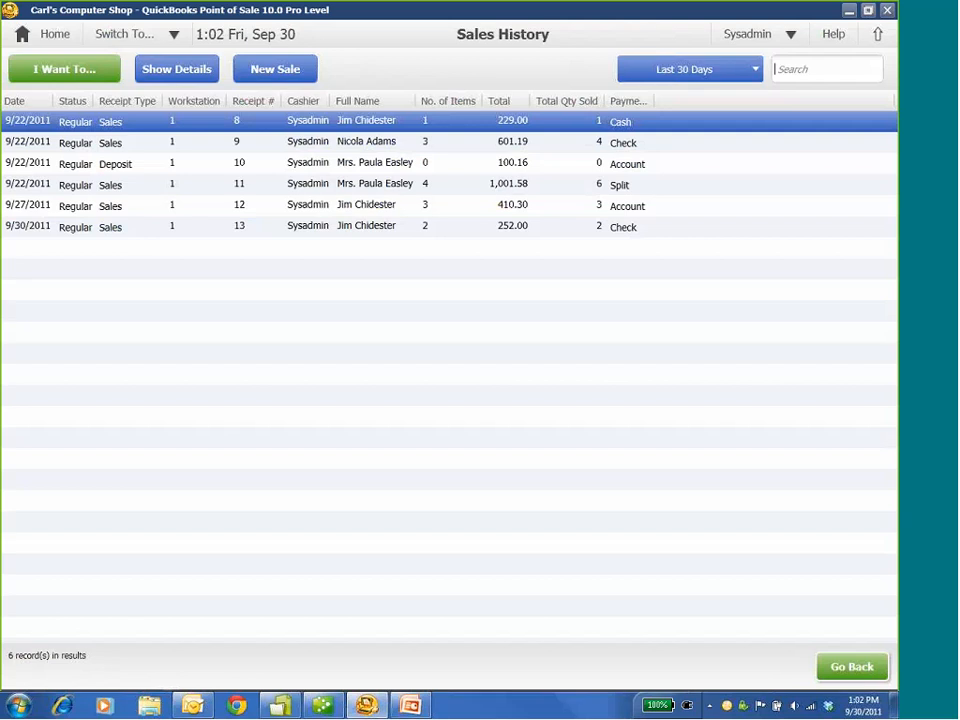
{"action": "left_click", "coordinate": [100, 232]}
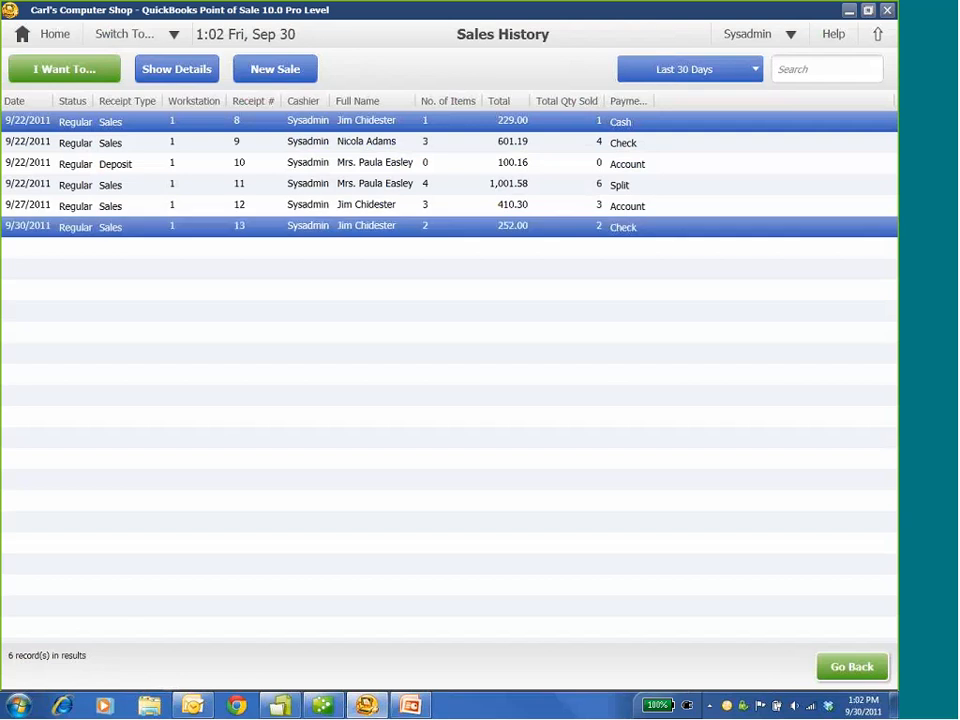
{"action": "left_click", "coordinate": [85, 70]}
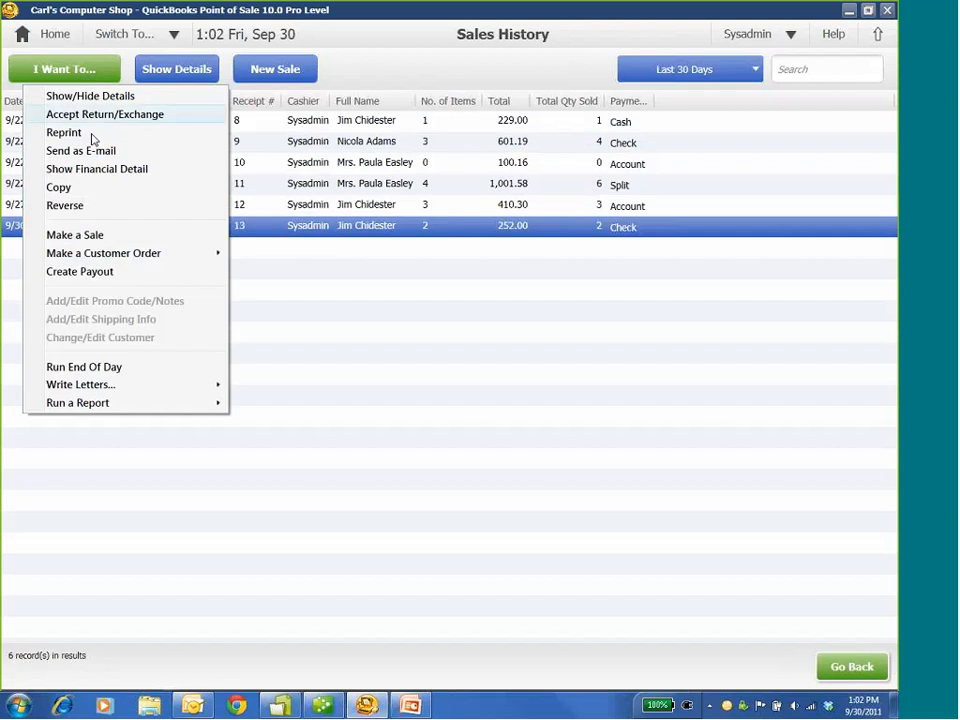
{"action": "left_click", "coordinate": [322, 234]}
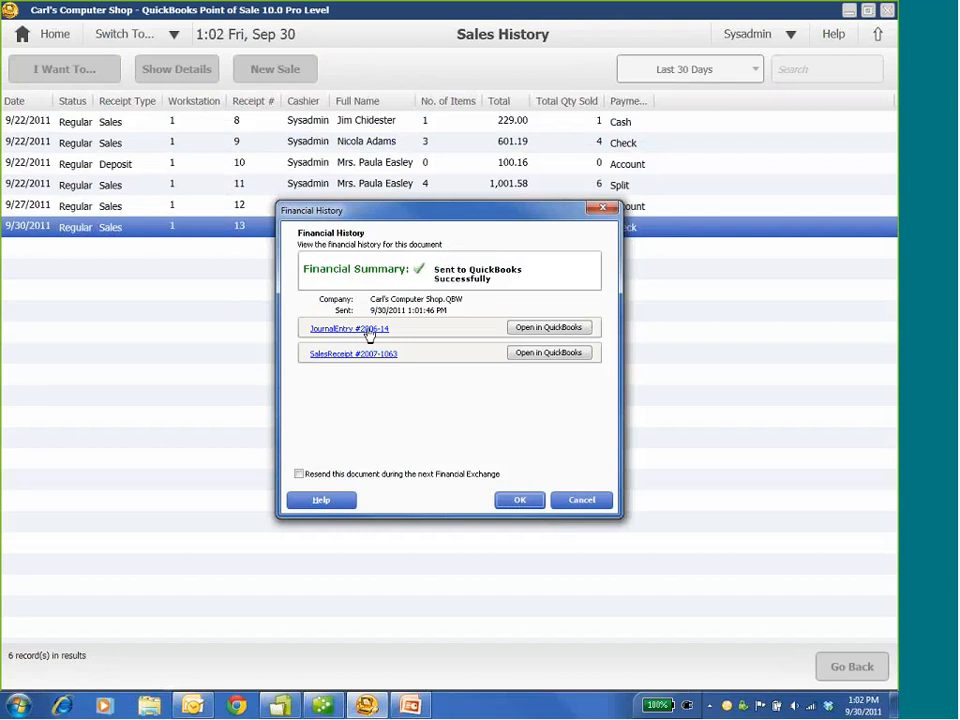
View the receipt's linked journal entry in QuickBooks, suppressing the entry-numbering message, and return to Point of Sale
{"action": "left_click", "coordinate": [367, 329]}
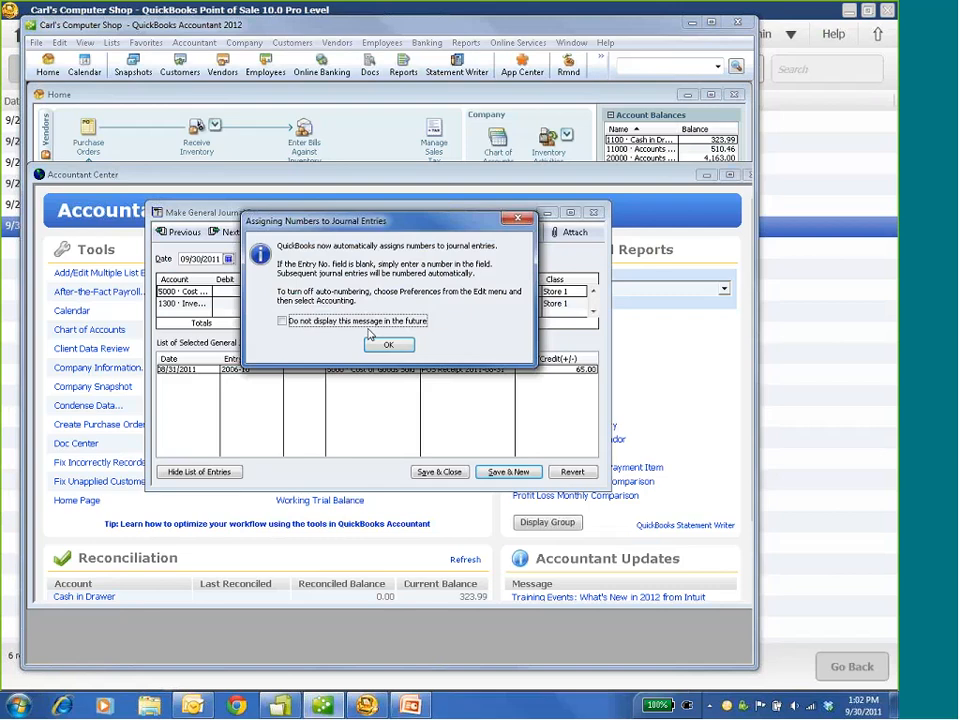
{"action": "left_click", "coordinate": [368, 322]}
{"action": "key", "text": "Return"}
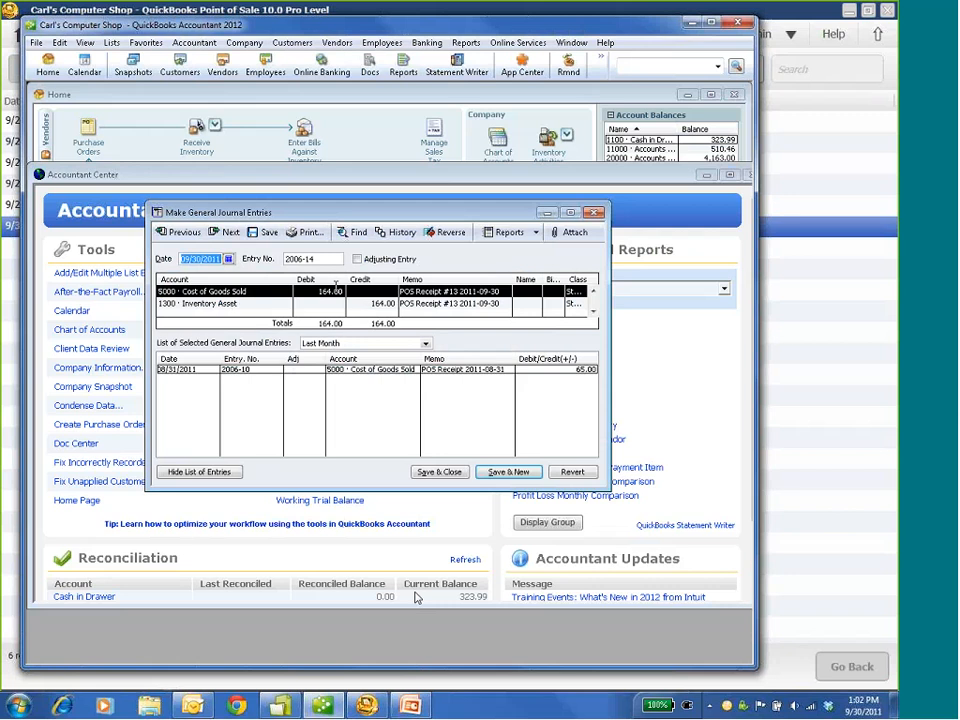
{"action": "left_click", "coordinate": [367, 706]}
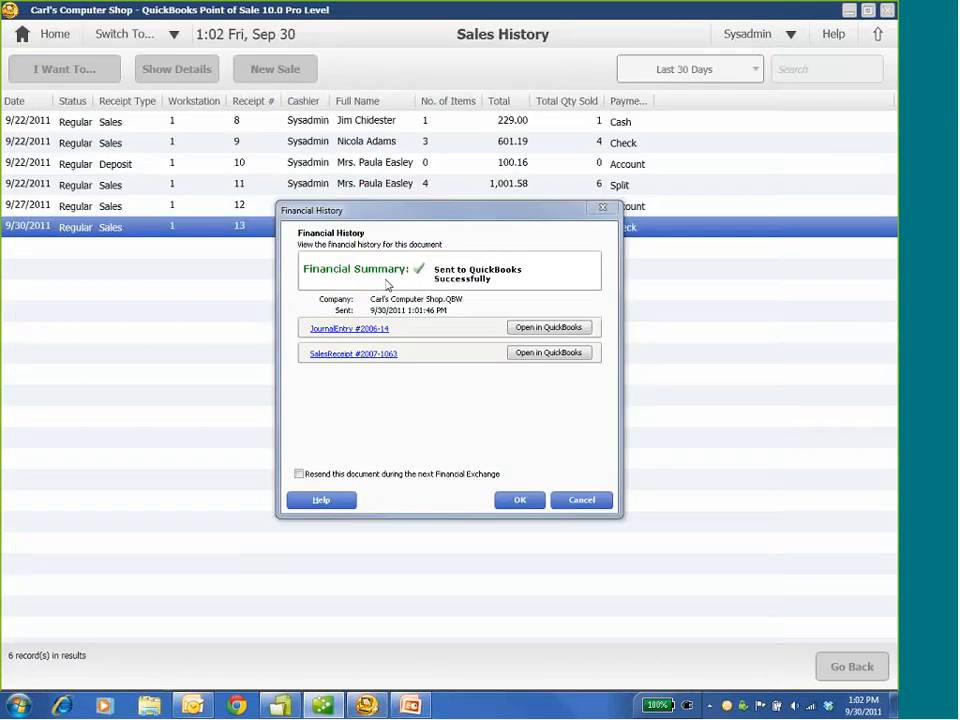
View the linked sales receipt in QuickBooks, return to Point of Sale, and close the financial history
{"action": "left_click", "coordinate": [368, 355]}
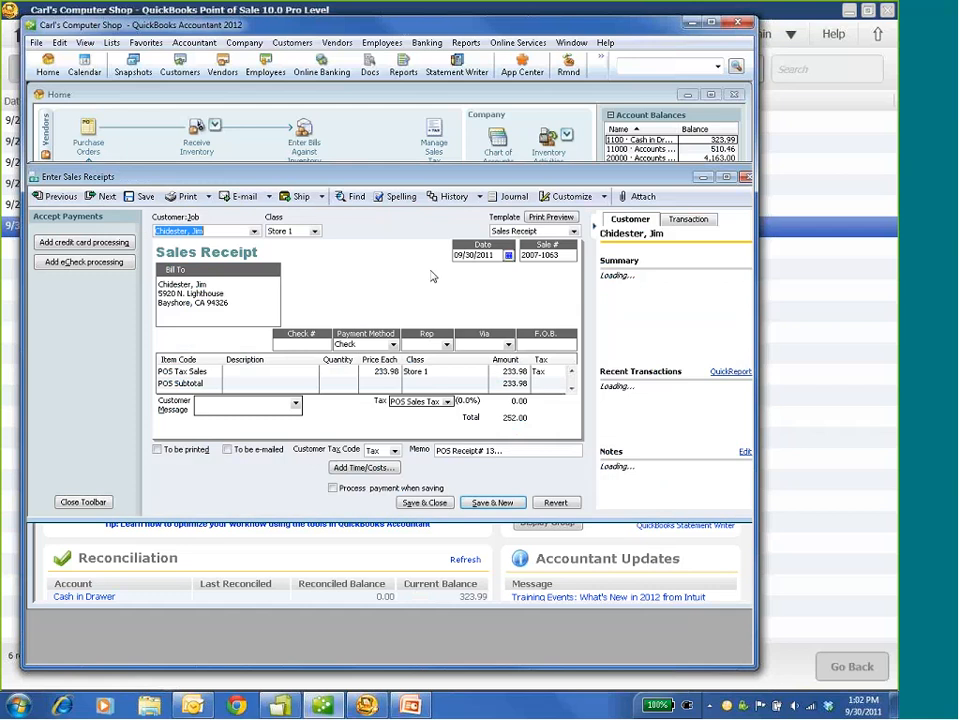
{"action": "left_click", "coordinate": [368, 705]}
{"action": "left_click", "coordinate": [520, 500]}
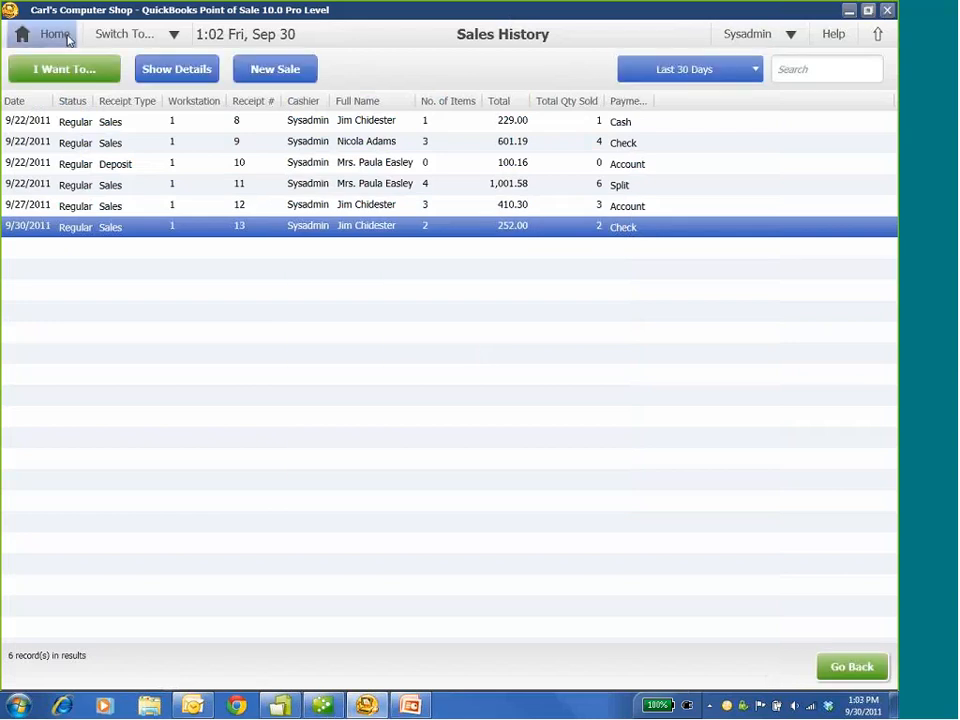
Display the columns available for customizing the Sales History list and close the choices without changing them
{"action": "right_click", "coordinate": [368, 108]}
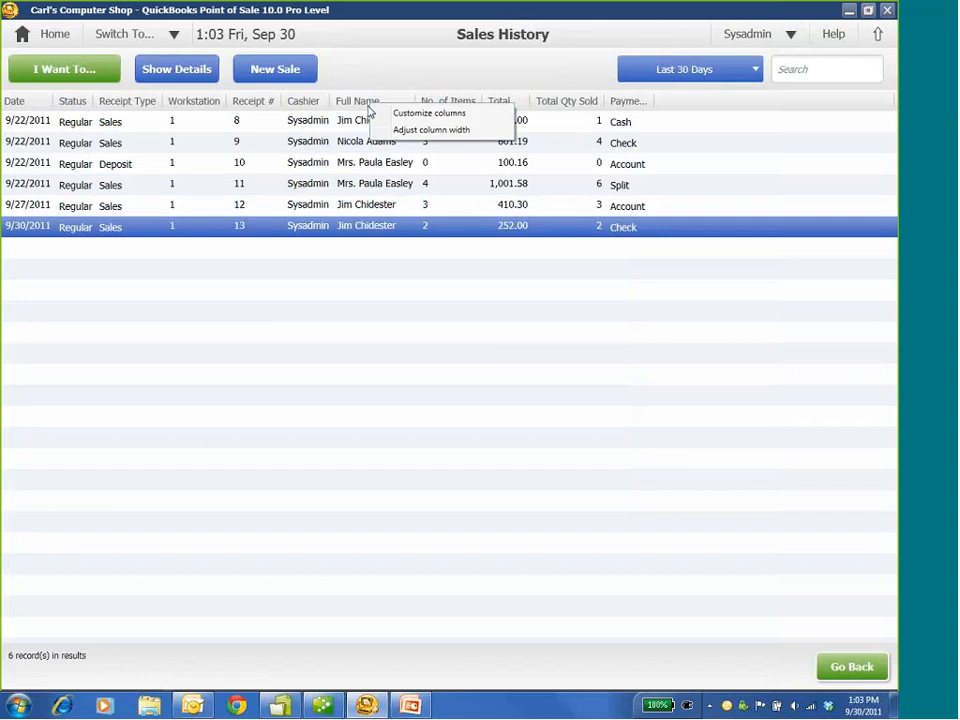
{"action": "left_click", "coordinate": [426, 120]}
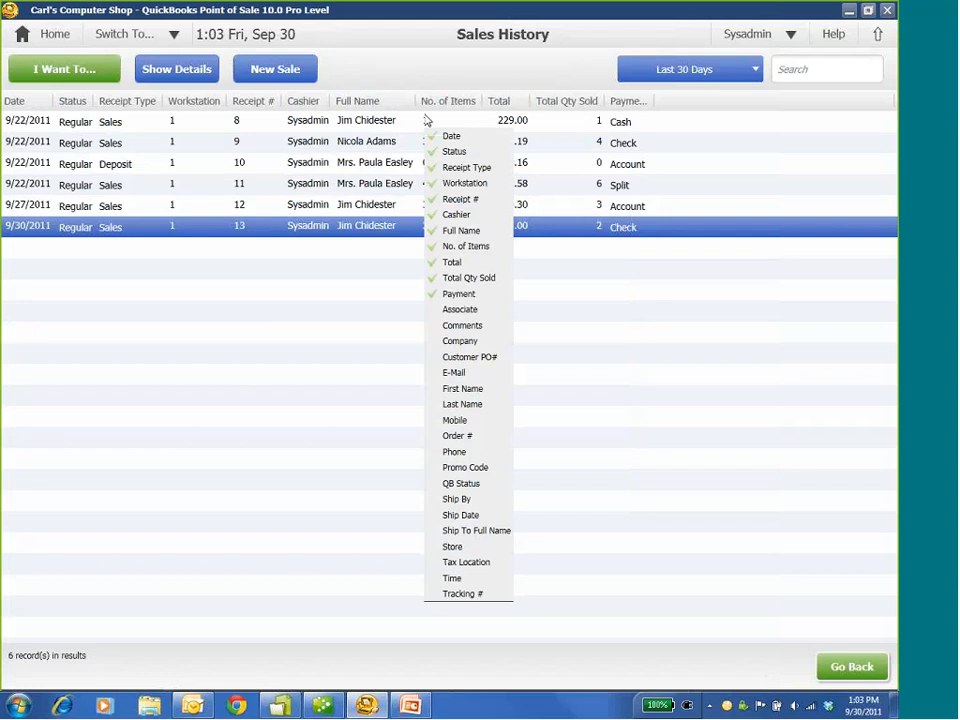
{"action": "left_click", "coordinate": [418, 80]}
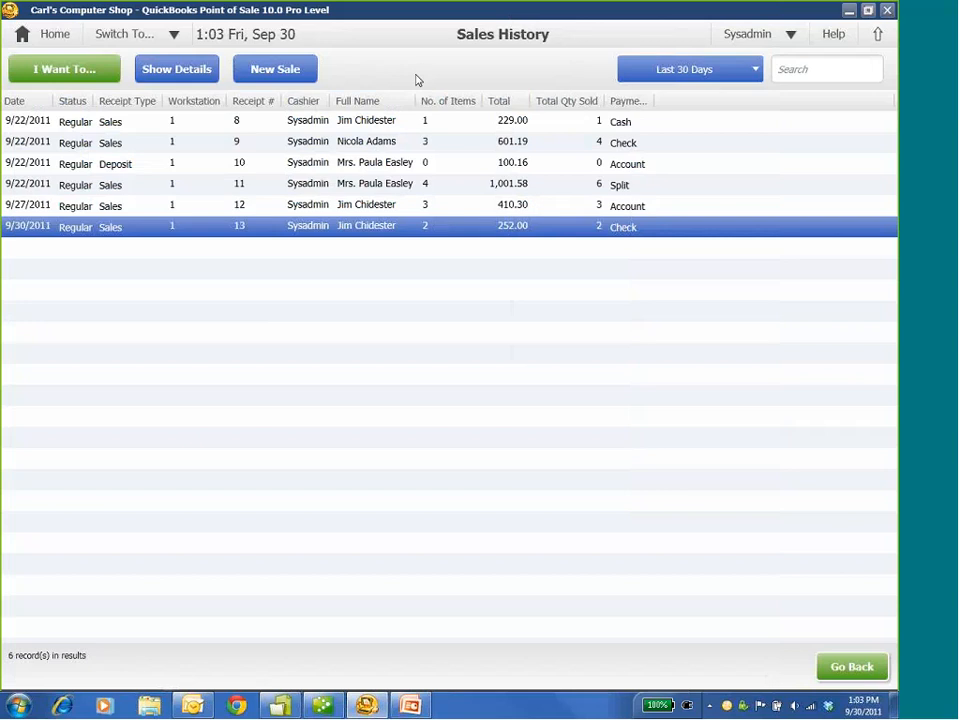
Return to the home screen and display the option for customizing its shortcut buttons without using it
{"action": "left_click", "coordinate": [47, 36]}
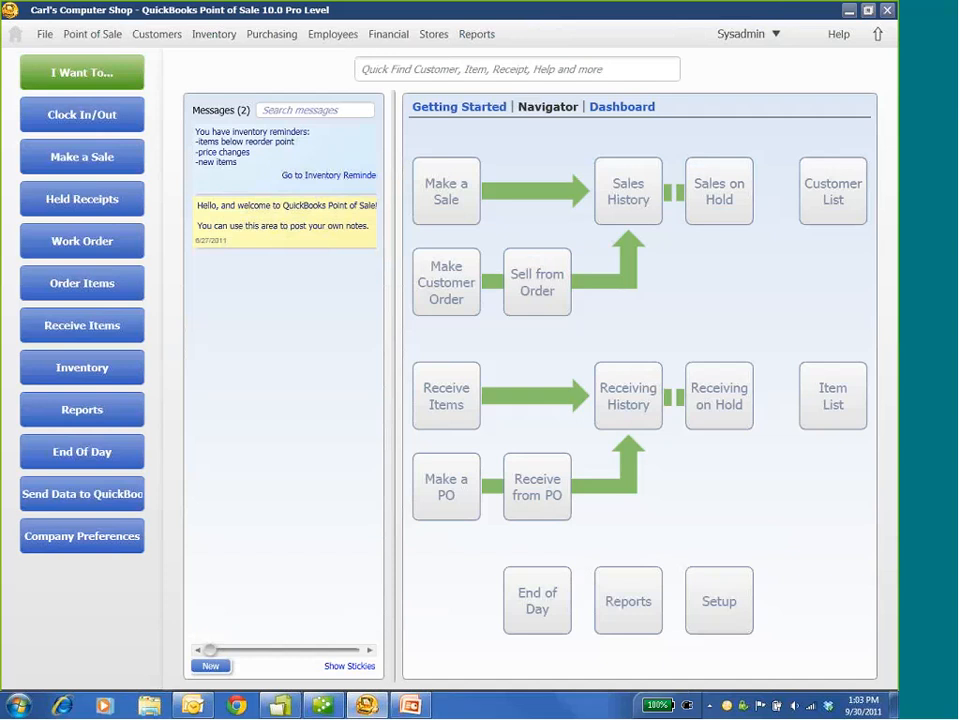
{"action": "right_click", "coordinate": [57, 577]}
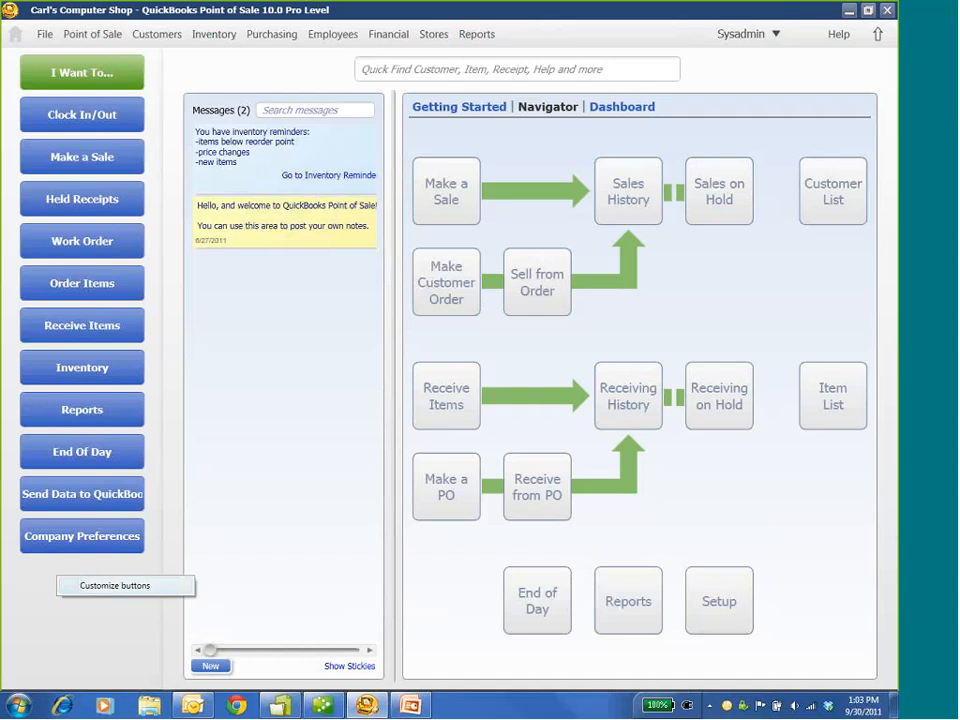
{"action": "left_click", "coordinate": [22, 604]}
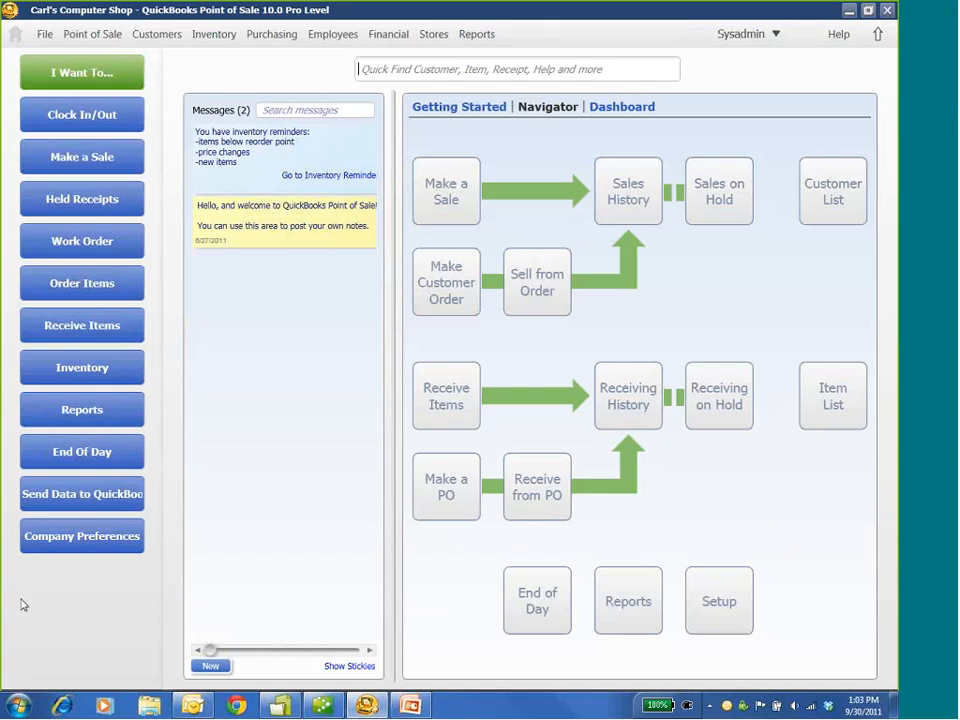
Open the company preferences and review the custom field labels and the Financial settings
{"action": "left_click", "coordinate": [80, 495]}
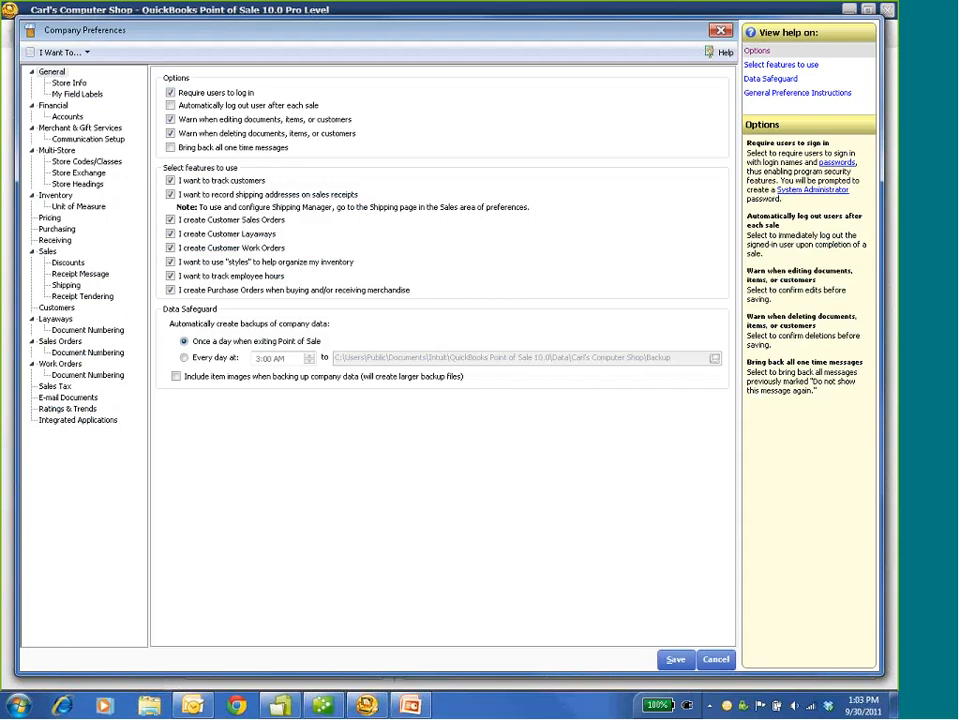
{"action": "left_click", "coordinate": [117, 95]}
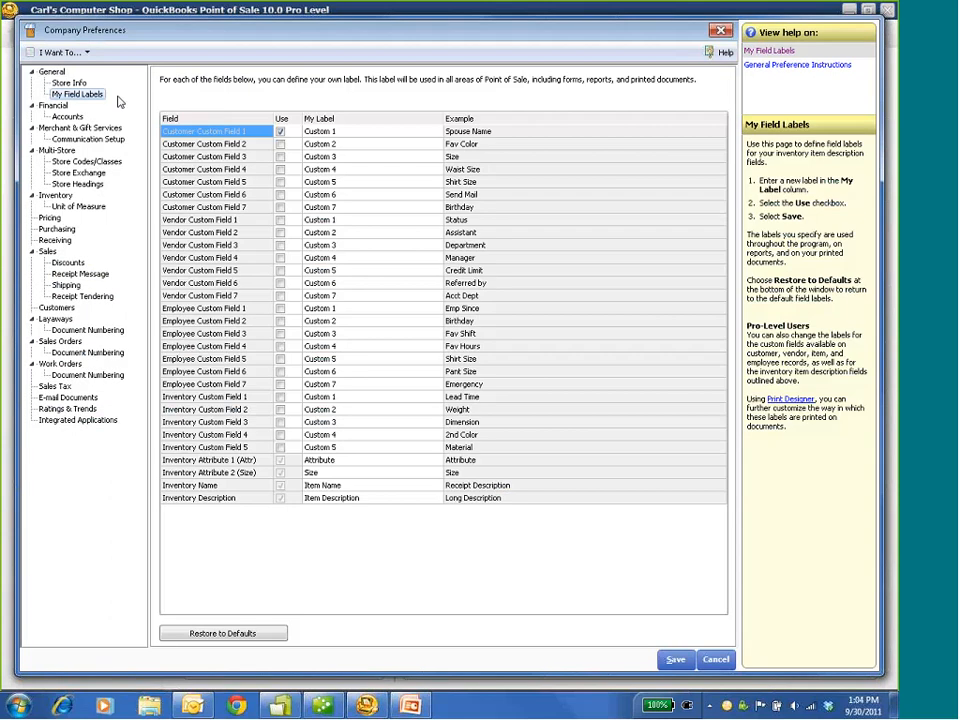
{"action": "left_click", "coordinate": [55, 106]}
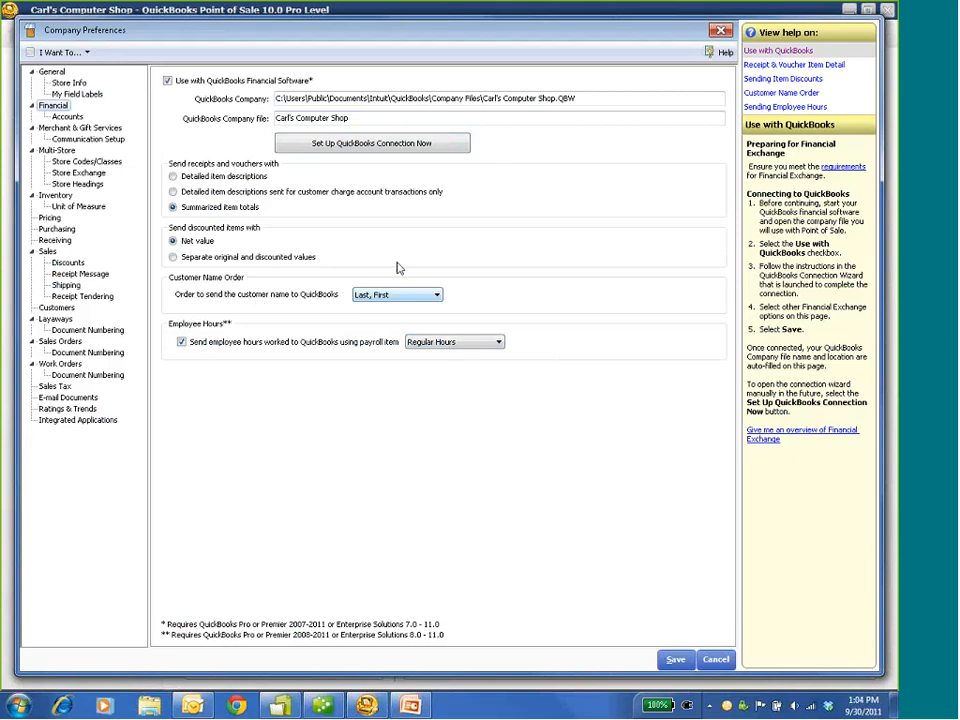
Review the default item accounts and the advanced account mapping, including the QuickBooks accounts available for Cash in Drawer
{"action": "left_click", "coordinate": [68, 117]}
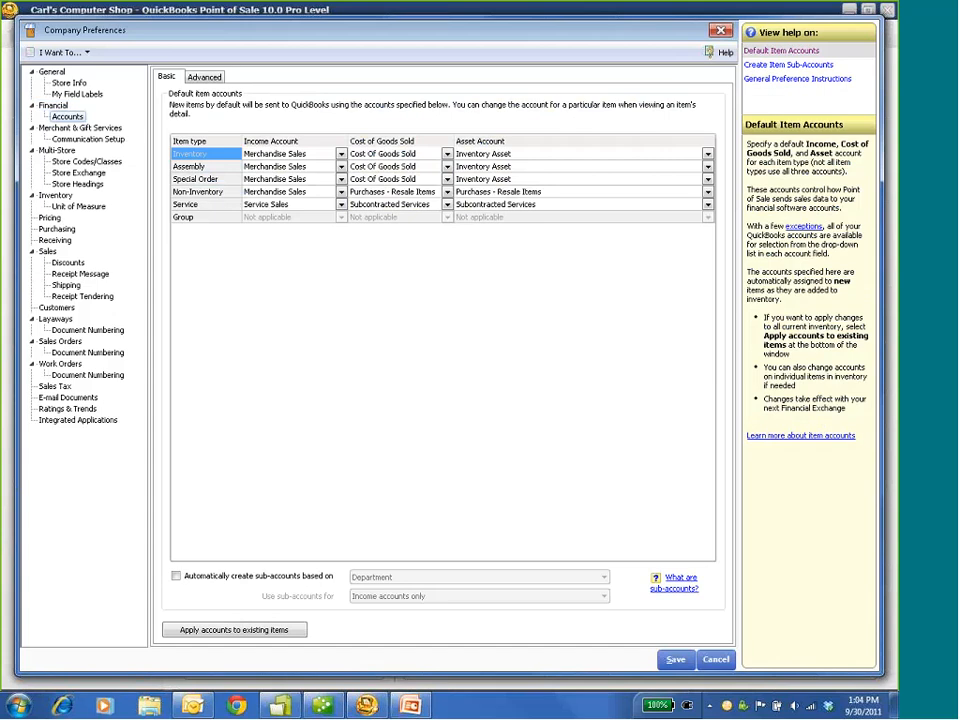
{"action": "left_click", "coordinate": [204, 77]}
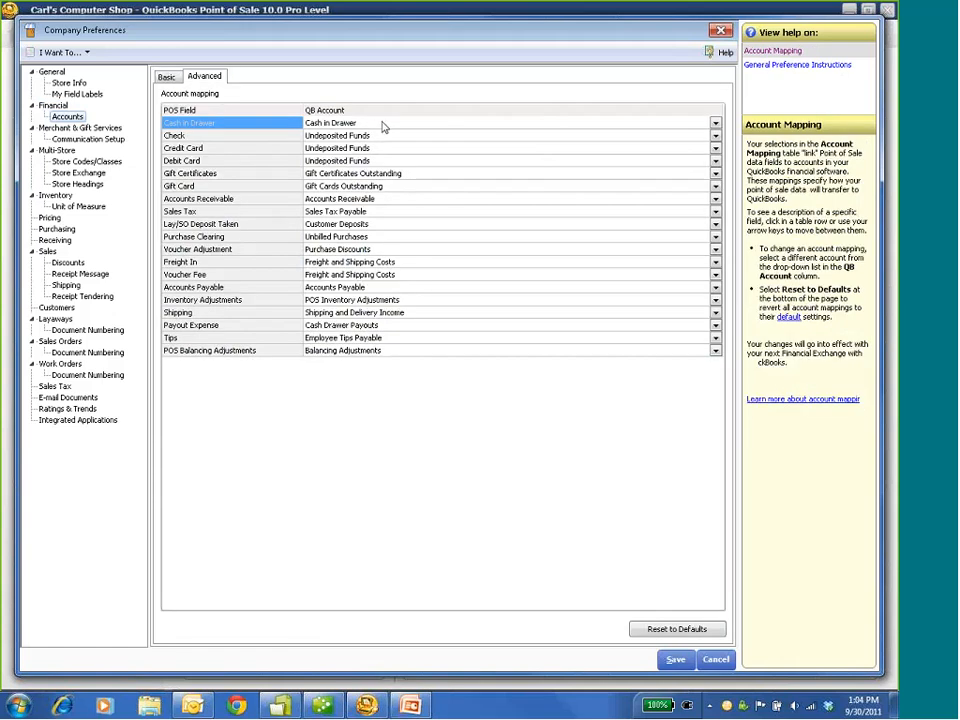
{"action": "left_click", "coordinate": [381, 124]}
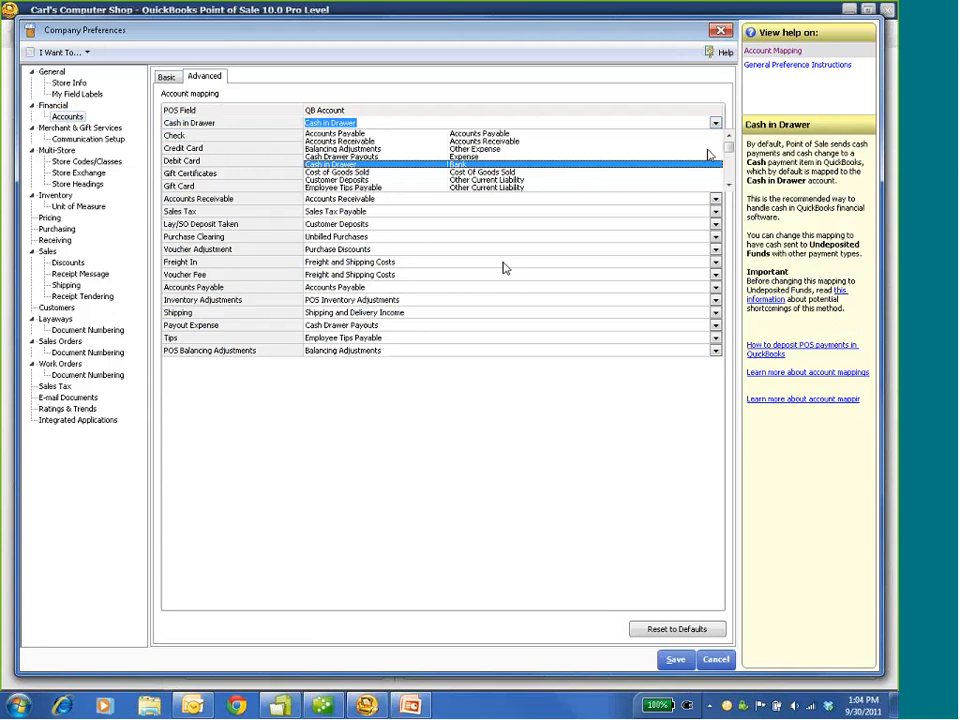
{"action": "scroll", "coordinate": [720, 170], "scroll_direction": "down", "scroll_amount": 5}
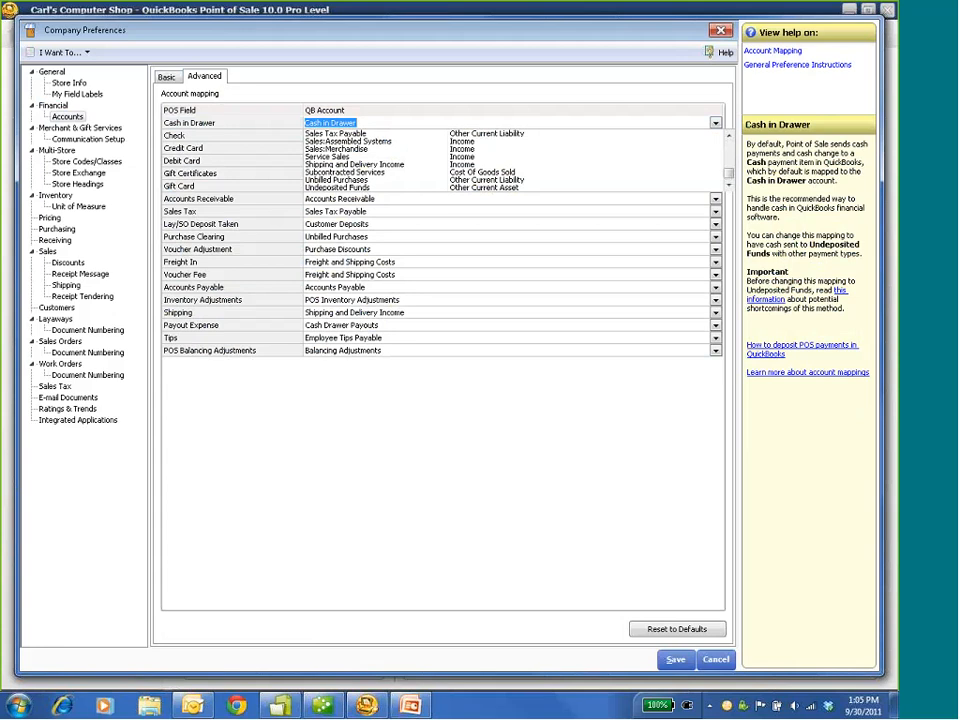
{"action": "left_click", "coordinate": [437, 110]}
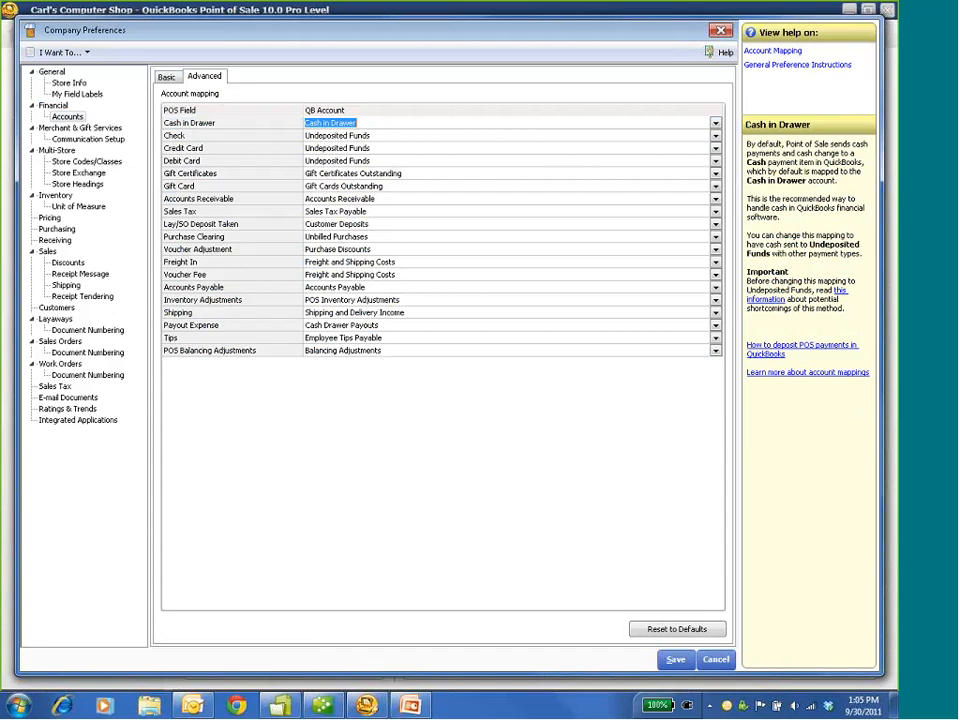
{"action": "left_click", "coordinate": [167, 77]}
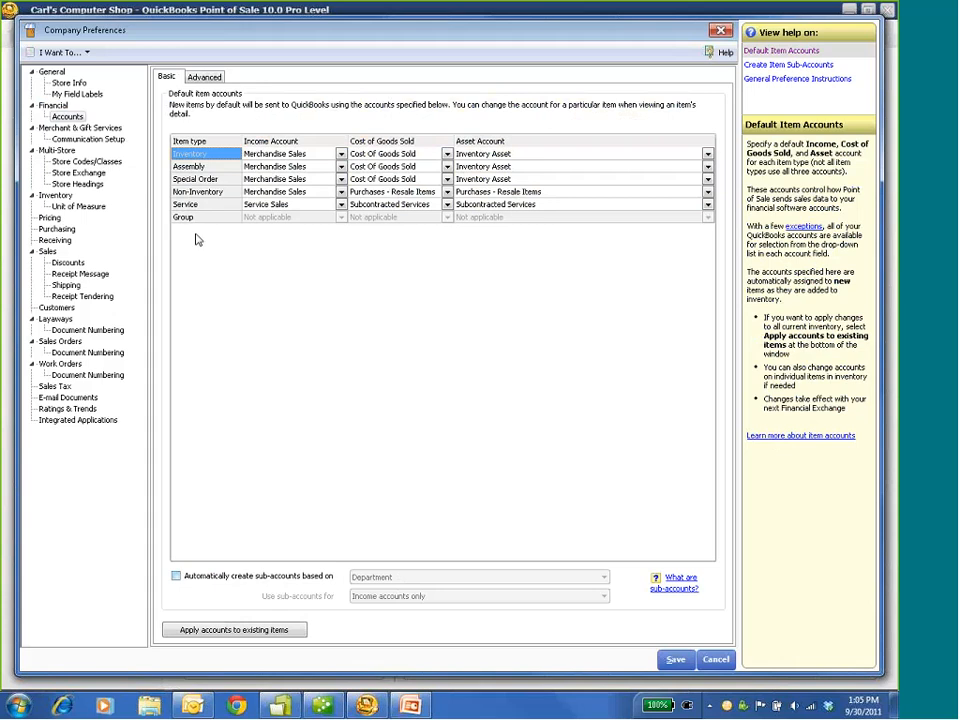
Review the merchant service and multi-store preferences, and display Store 2's exchange communication methods, keeping Intuit Service
{"action": "left_click", "coordinate": [80, 128]}
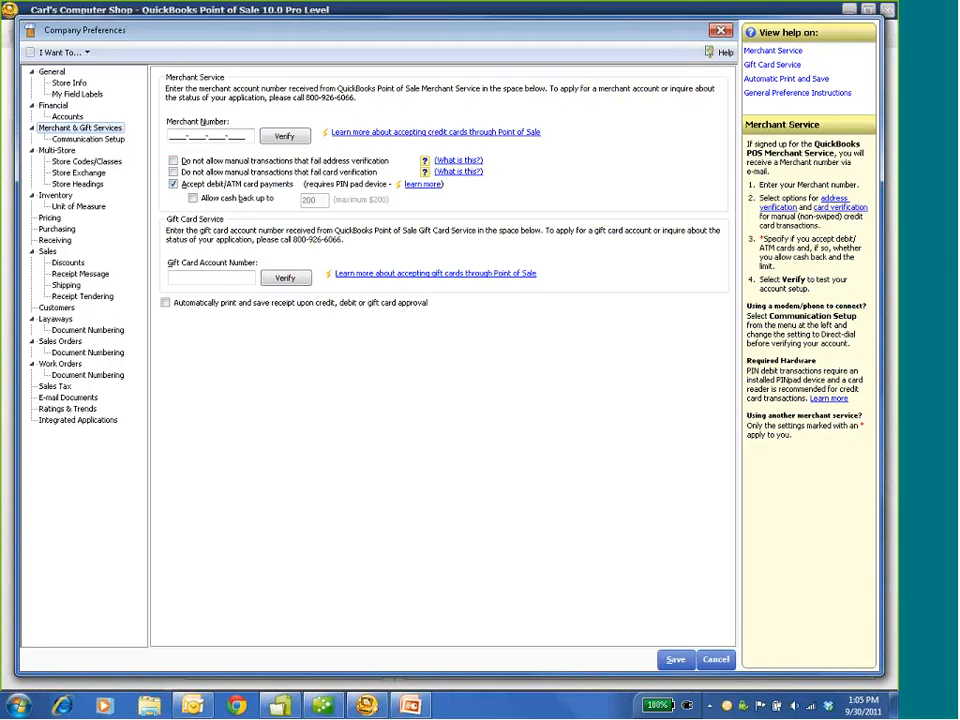
{"action": "left_click", "coordinate": [57, 150]}
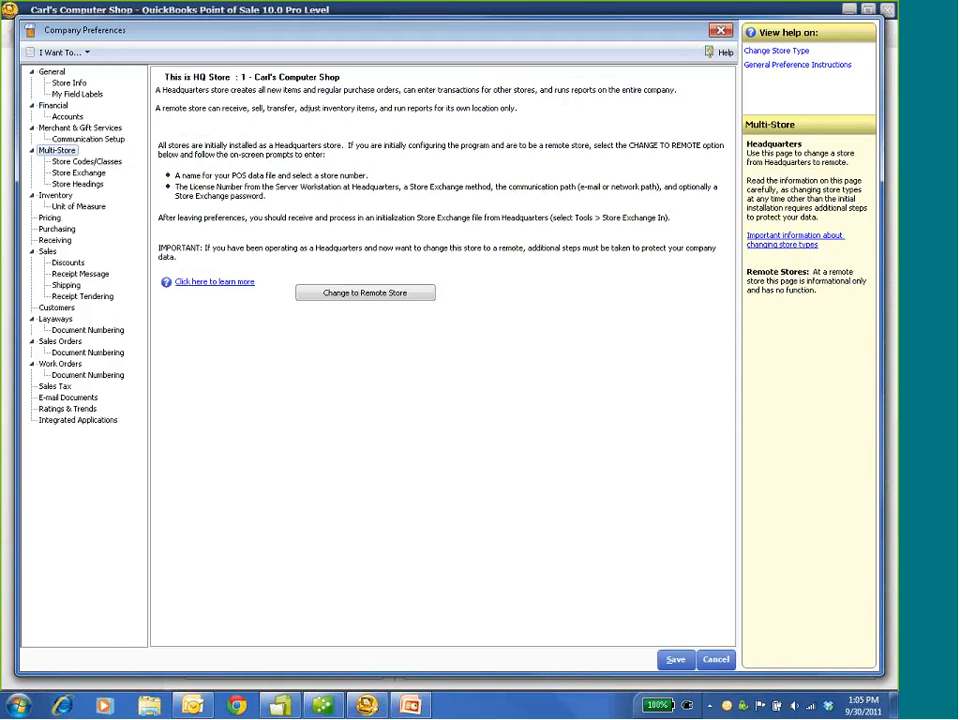
{"action": "left_click", "coordinate": [87, 162]}
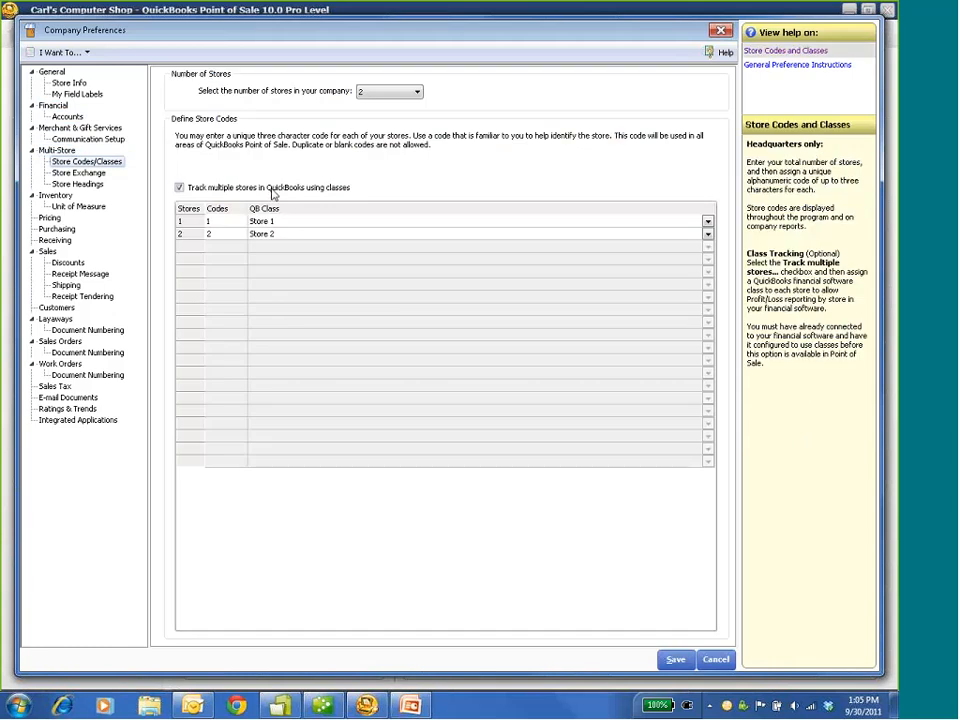
{"action": "left_click", "coordinate": [87, 173]}
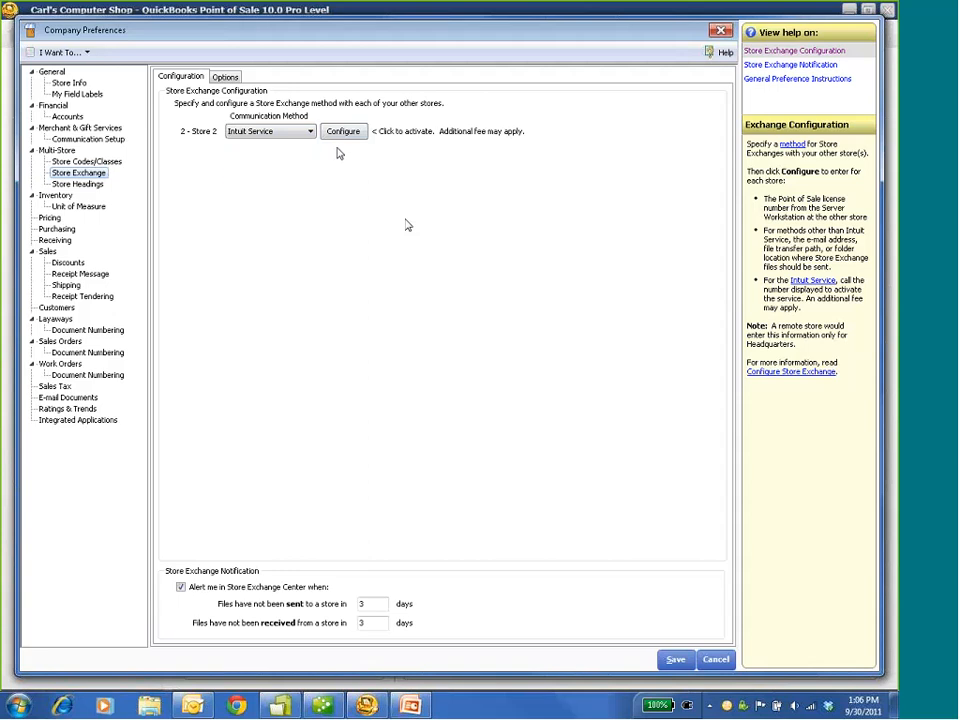
{"action": "left_click", "coordinate": [310, 131]}
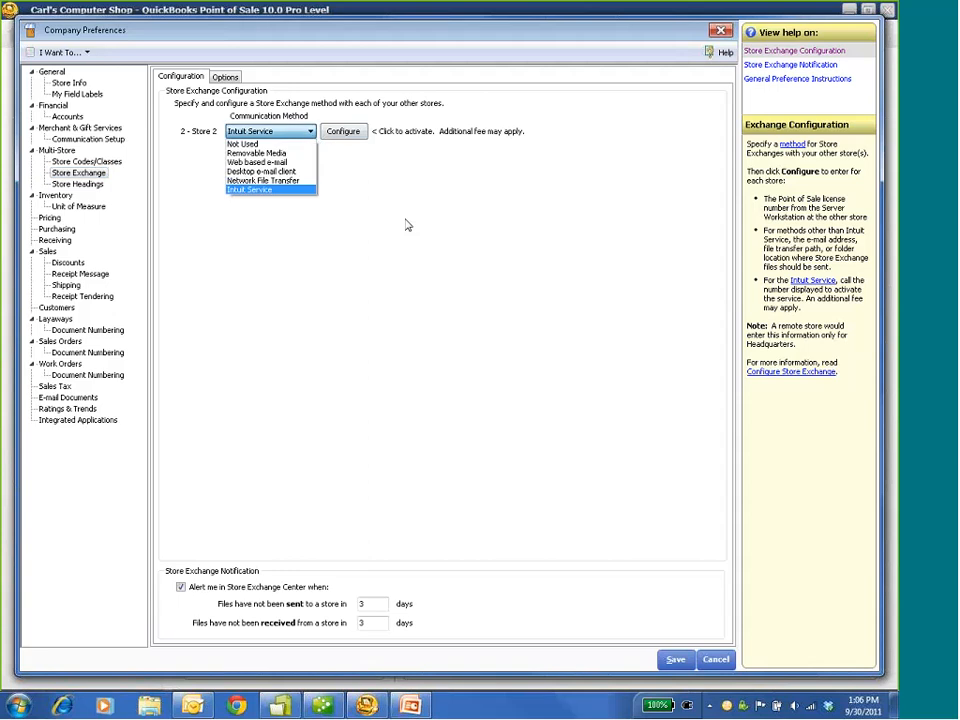
{"action": "left_click", "coordinate": [270, 190]}
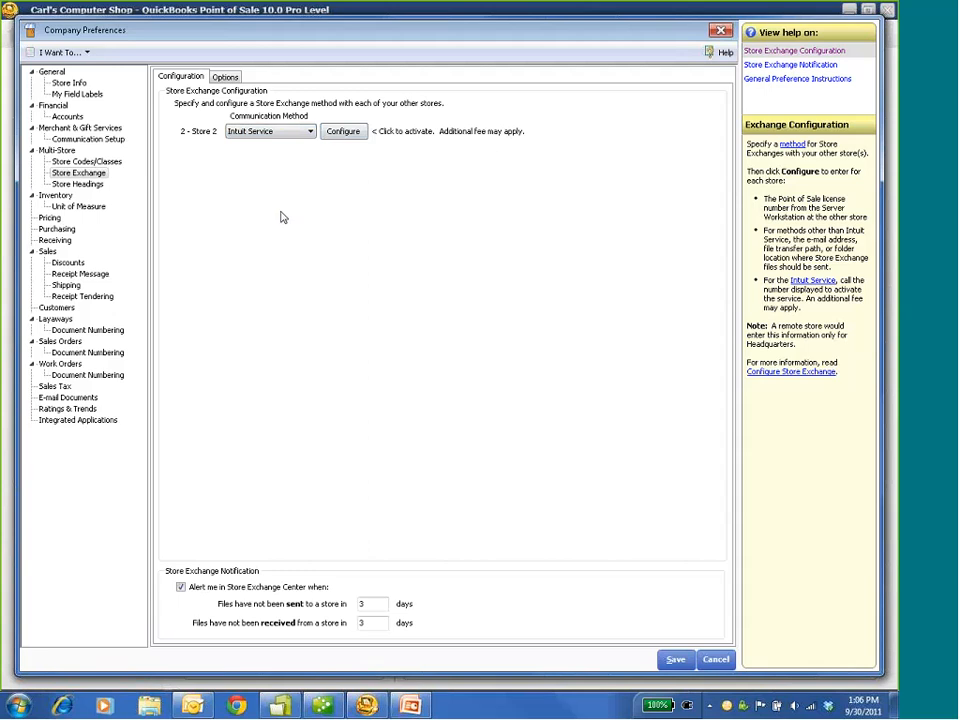
Review the pricing, receiving, discount and sales tax preferences, and save the company preferences
{"action": "left_click", "coordinate": [129, 220]}
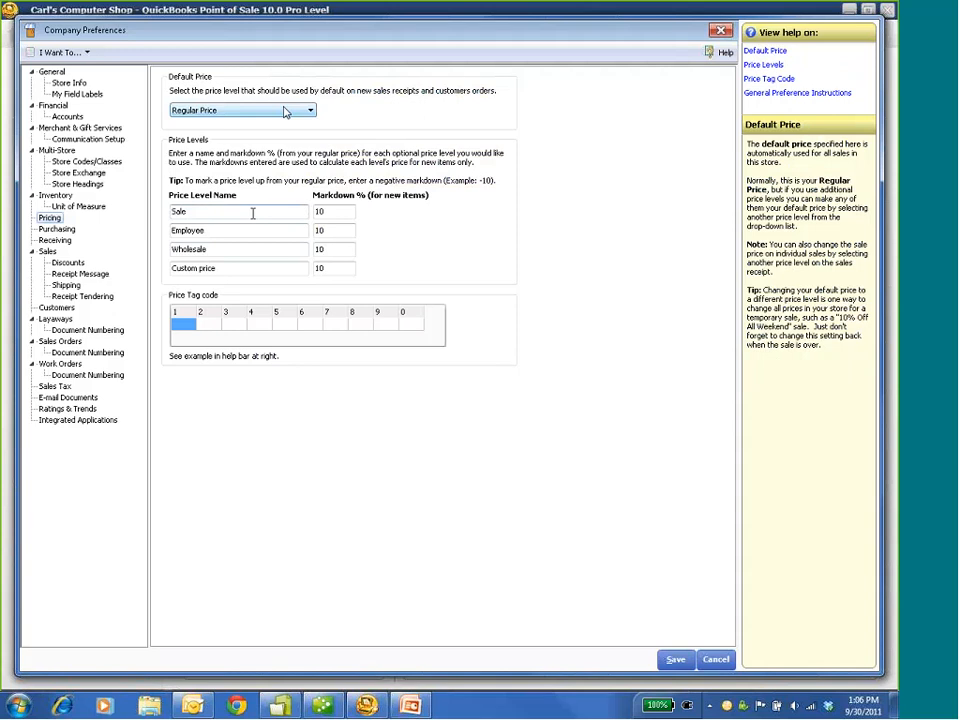
{"action": "left_click", "coordinate": [60, 229]}
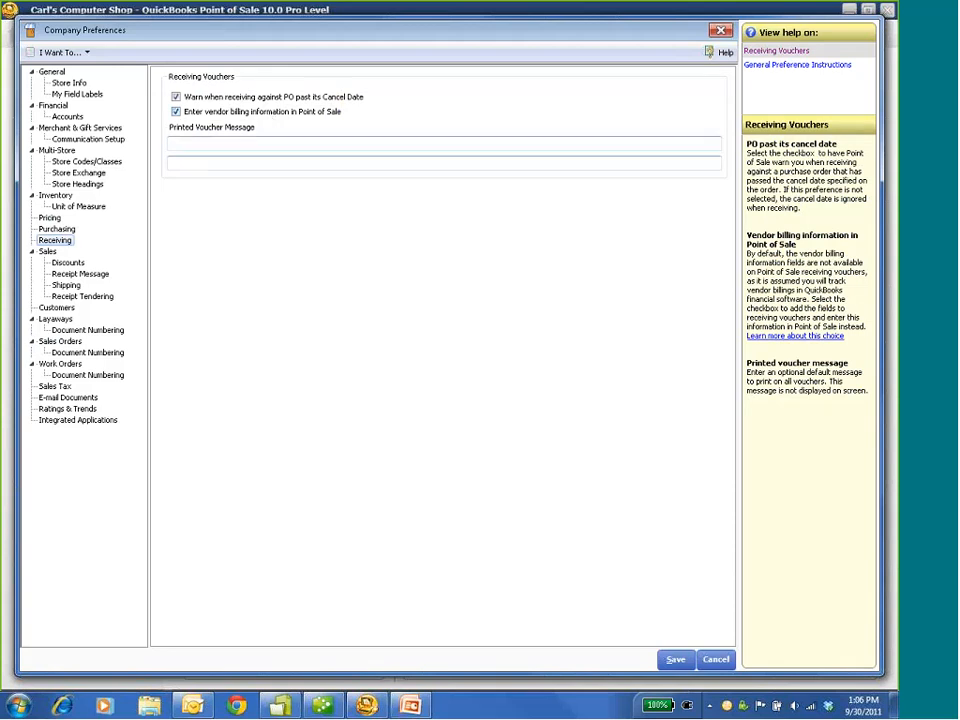
{"action": "left_click", "coordinate": [68, 262]}
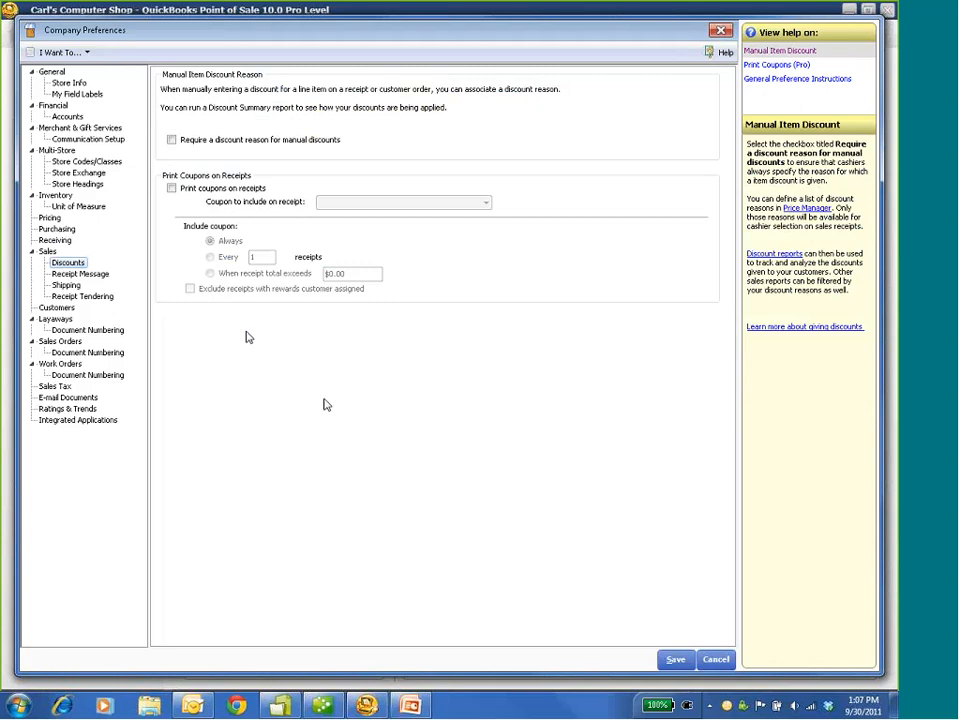
{"action": "left_click", "coordinate": [55, 386]}
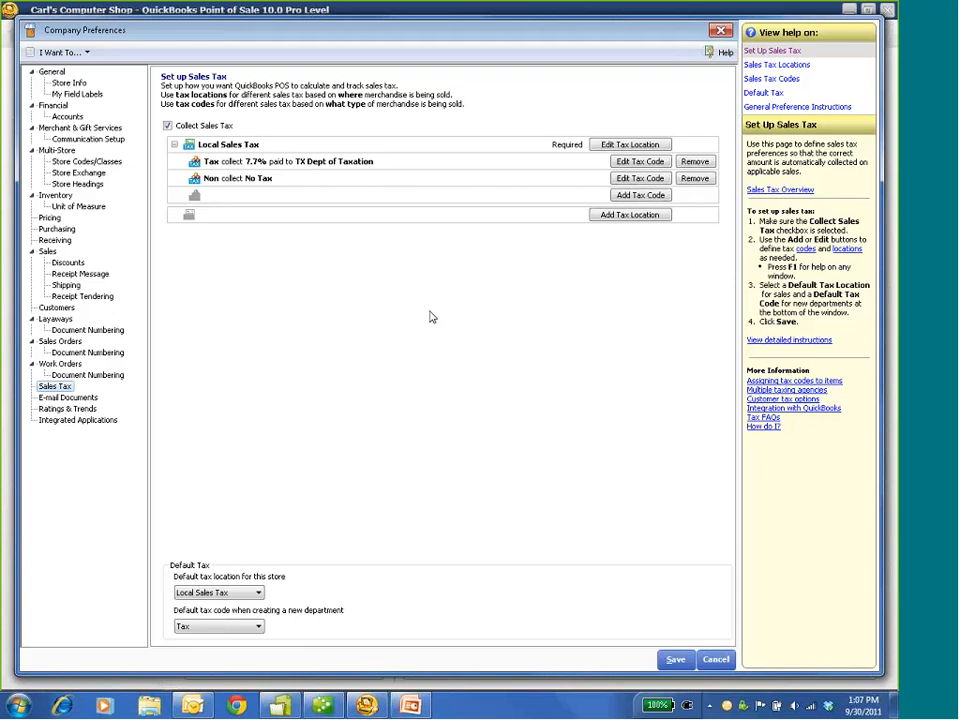
{"action": "left_click", "coordinate": [677, 660]}
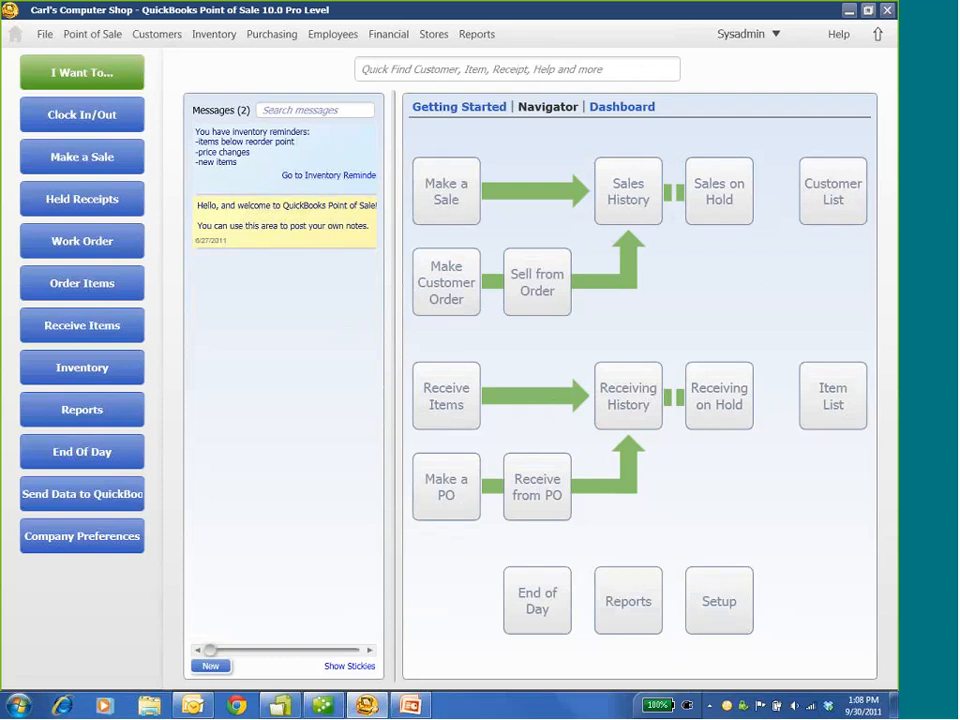
Open the assistant manager's record from the employee list and display the security groups it can be assigned to
{"action": "left_click", "coordinate": [334, 34]}
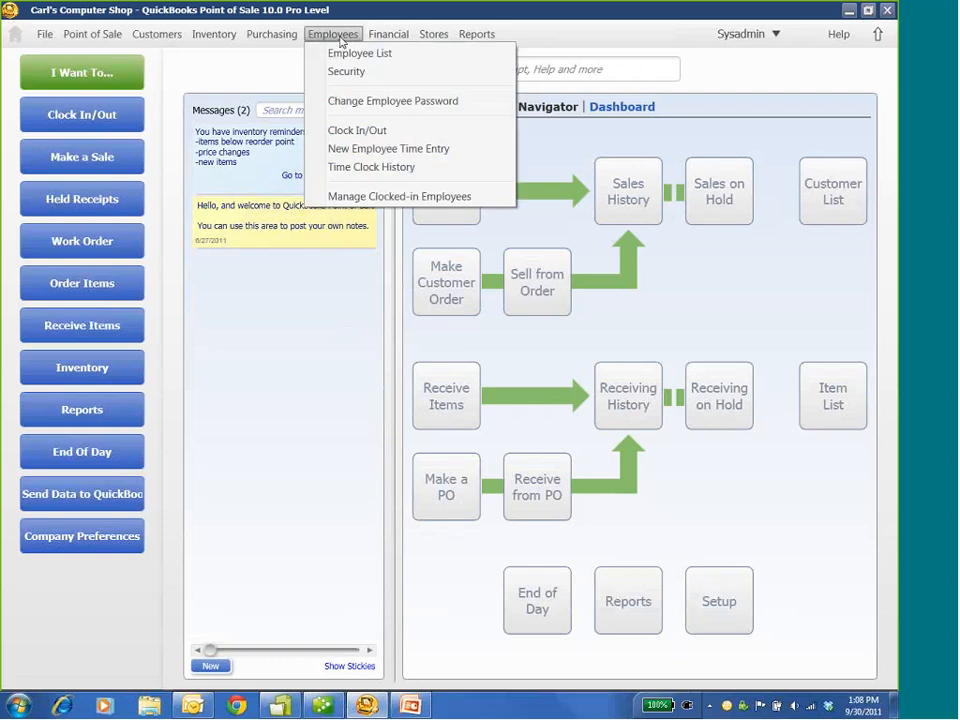
{"action": "left_click", "coordinate": [350, 53]}
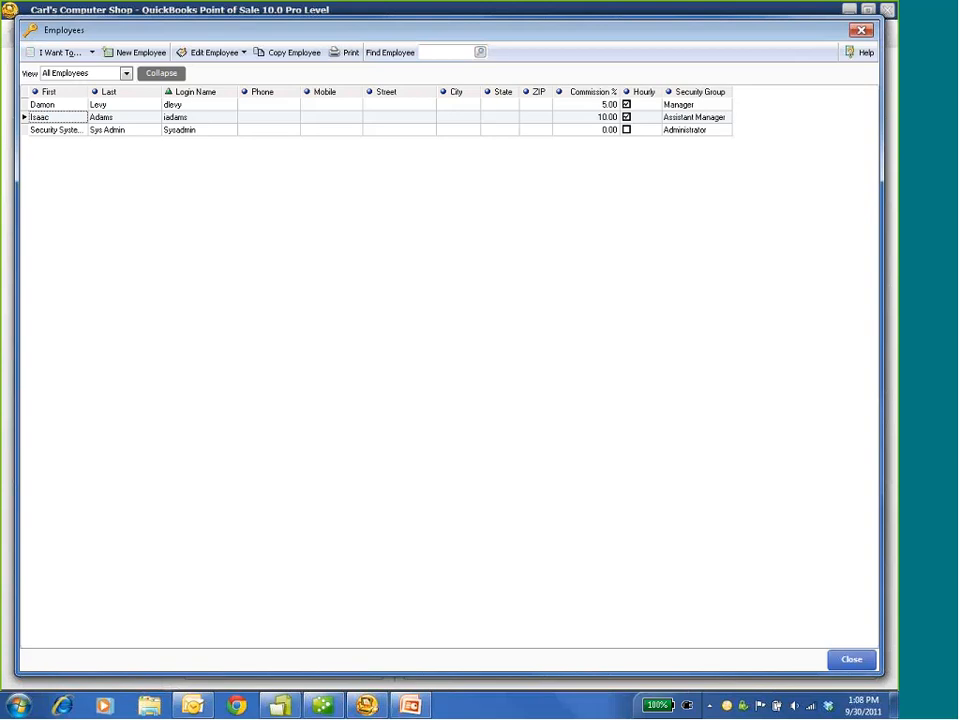
{"action": "double_click", "coordinate": [58, 117]}
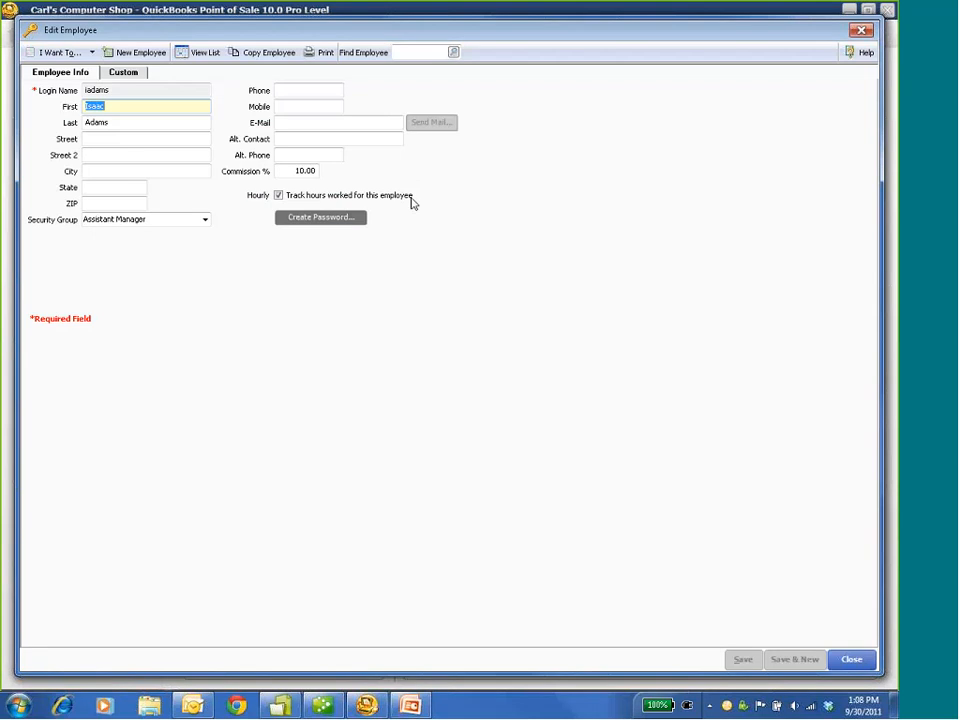
{"action": "left_click", "coordinate": [205, 219]}
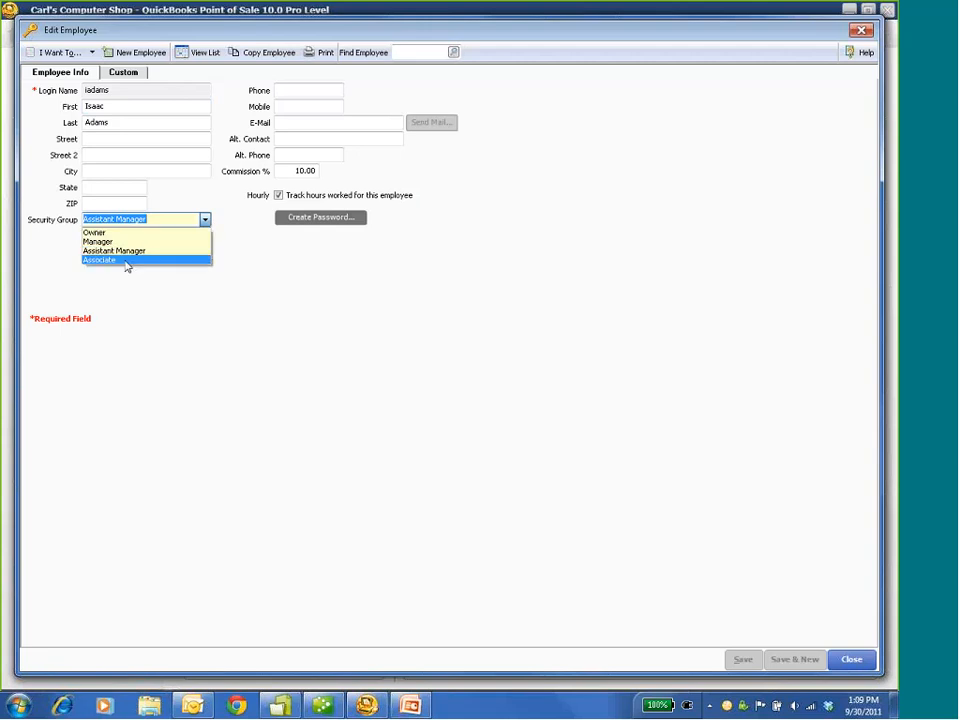
{"action": "left_click", "coordinate": [258, 270]}
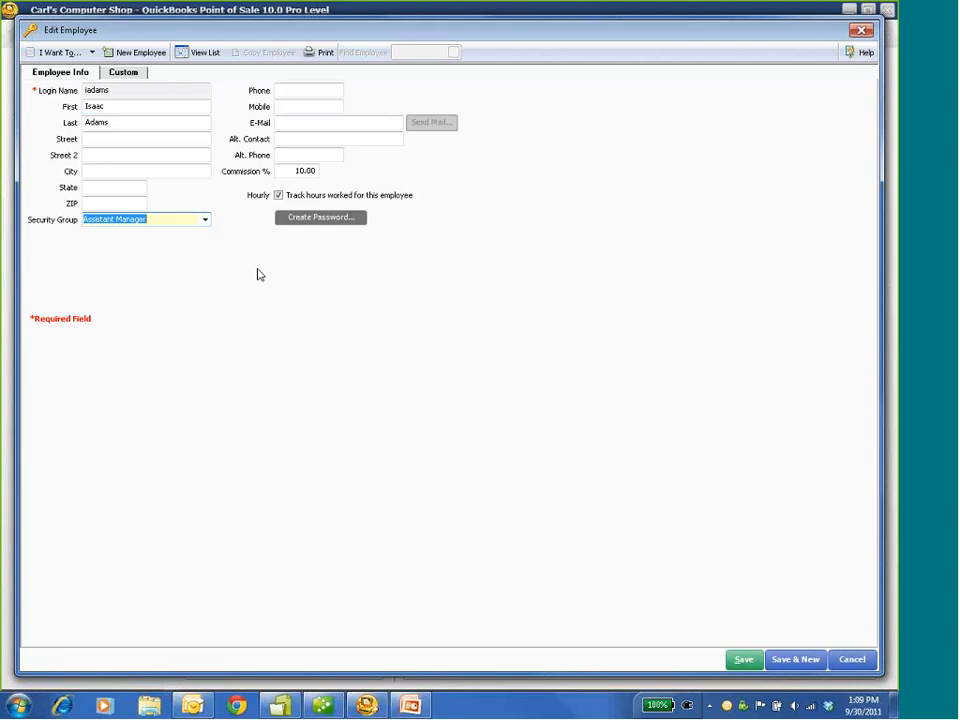
{"action": "left_click", "coordinate": [299, 122]}
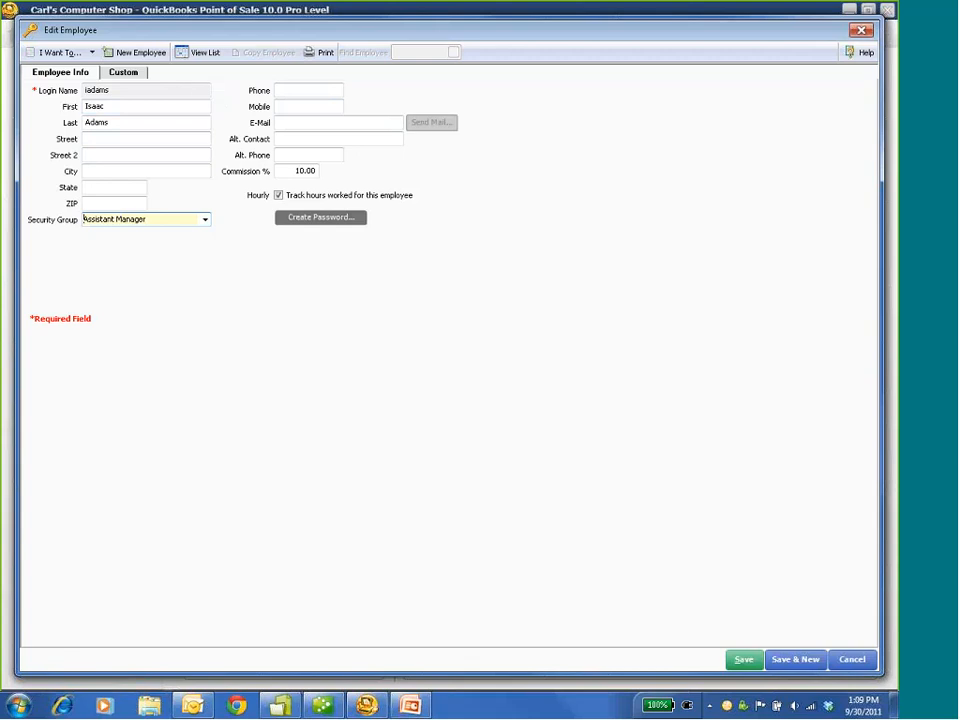
Display the additional actions for the employee record and close the record, discarding any changes
{"action": "left_click", "coordinate": [59, 53]}
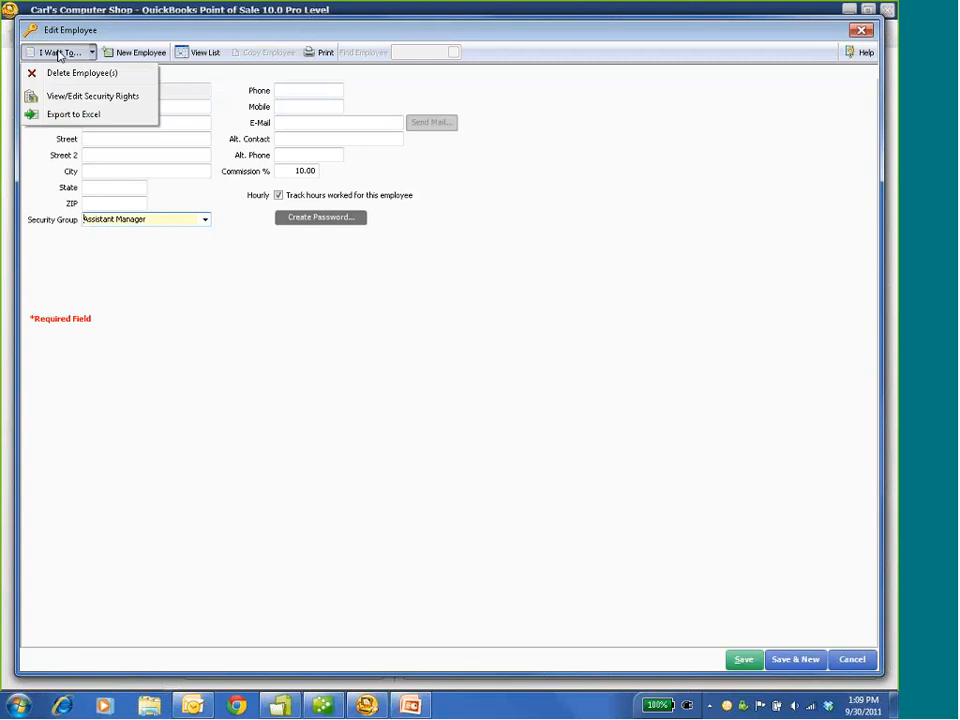
{"action": "left_click", "coordinate": [752, 175]}
{"action": "key", "text": "Escape"}
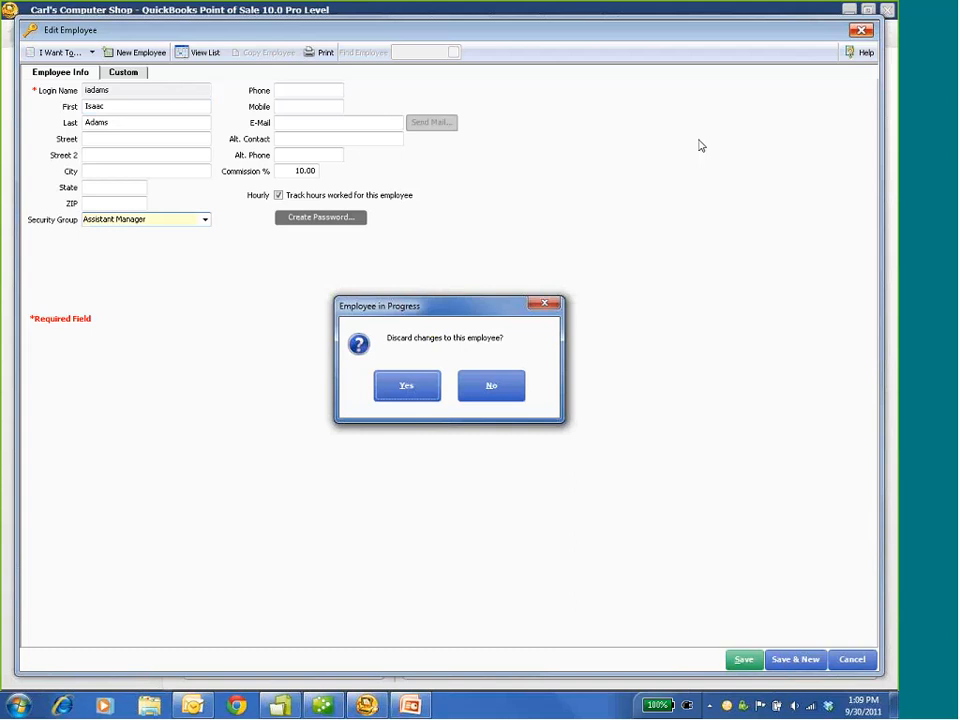
{"action": "left_click", "coordinate": [428, 392]}
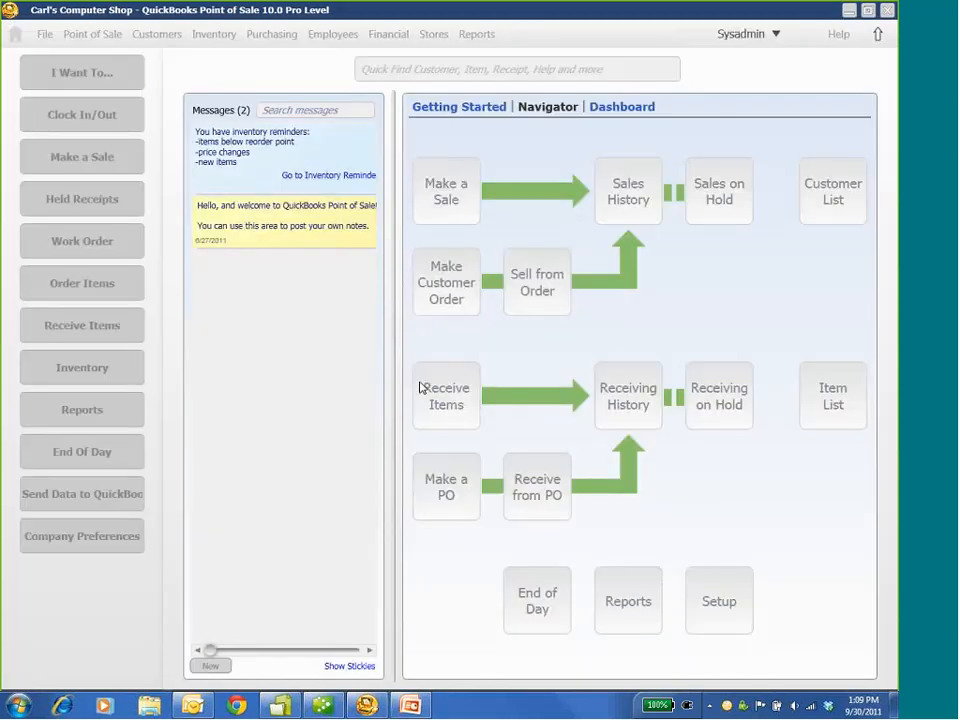
Open the employee security settings and review the full list of rights for each security group
{"action": "left_click", "coordinate": [340, 34]}
{"action": "left_click", "coordinate": [358, 79]}
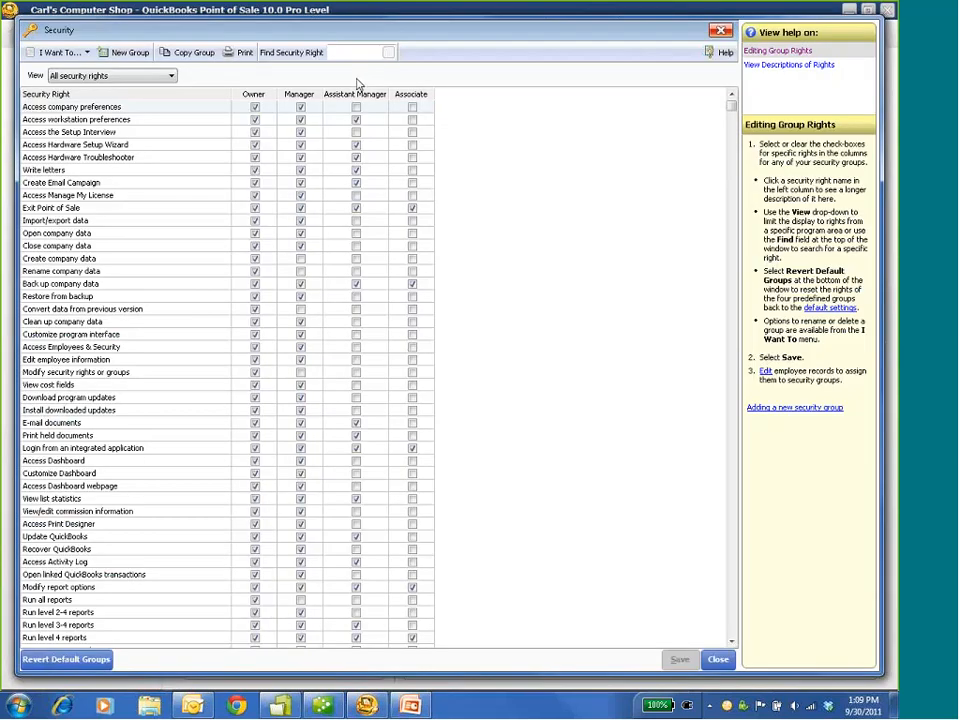
{"action": "left_click", "coordinate": [610, 150]}
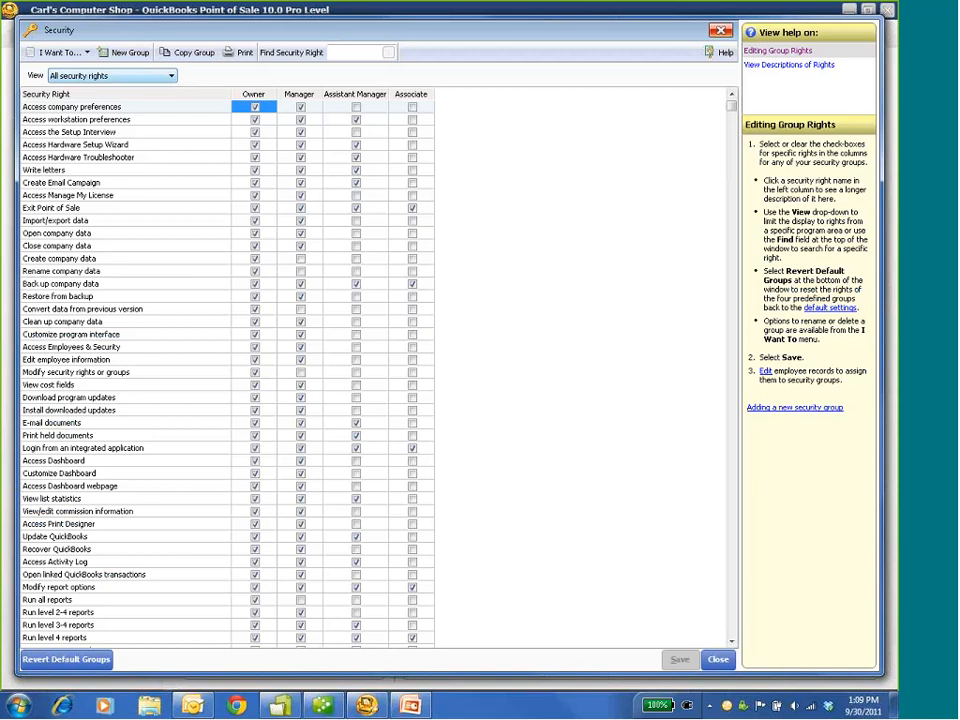
{"action": "mouse_move", "coordinate": [732, 109]}
{"action": "left_mouse_down"}
{"action": "mouse_move", "coordinate": [738, 238]}
{"action": "mouse_move", "coordinate": [733, 125]}
{"action": "mouse_move", "coordinate": [718, 118]}
{"action": "mouse_move", "coordinate": [716, 101]}
{"action": "left_mouse_up"}
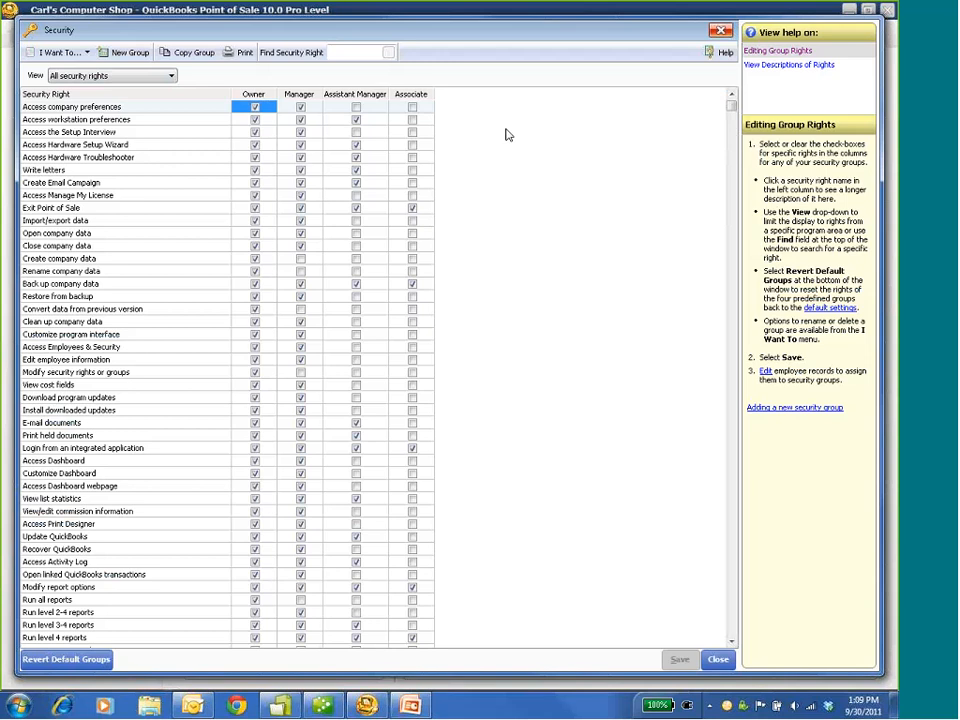
Filter the security rights by the Financial, Receipts and Inventory areas in turn and review each group's permissions
{"action": "left_click", "coordinate": [171, 76]}
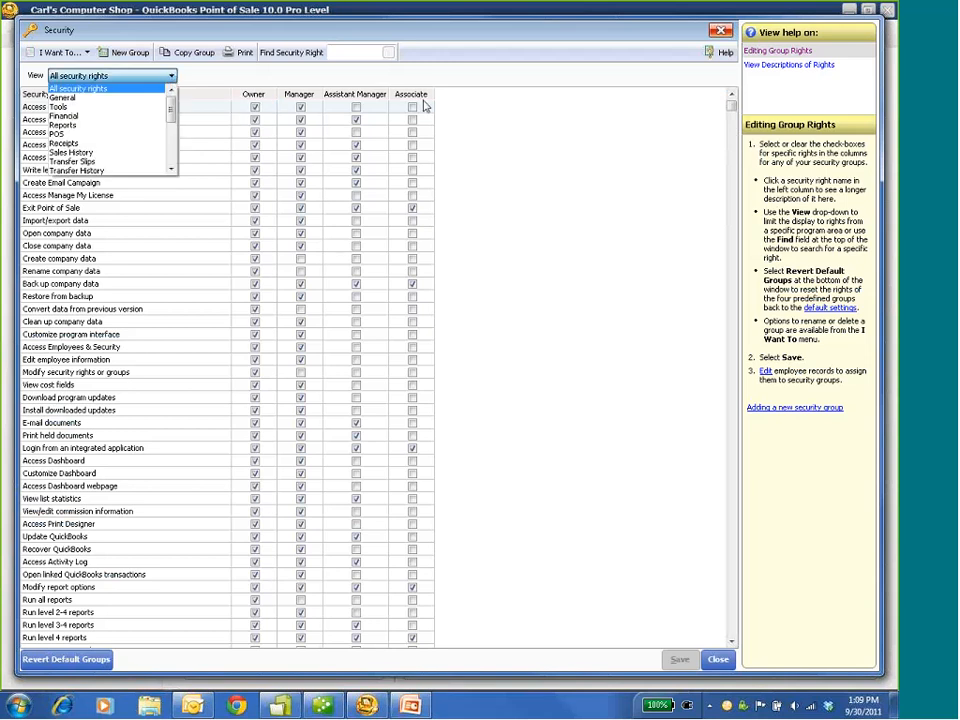
{"action": "left_click", "coordinate": [355, 208]}
{"action": "left_click", "coordinate": [62, 110]}
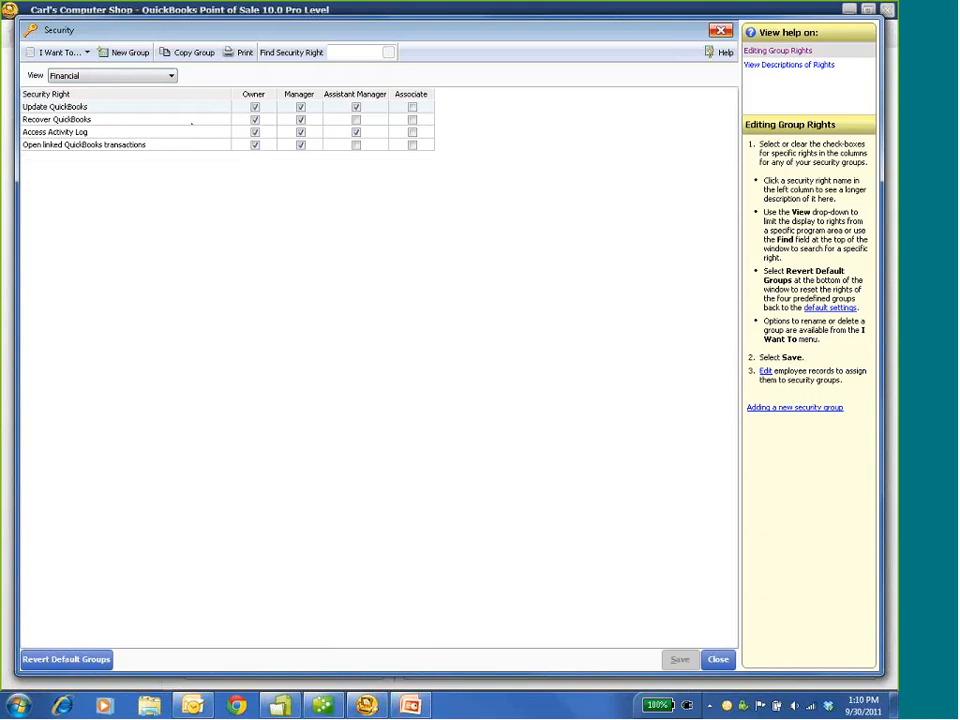
{"action": "left_click", "coordinate": [171, 76]}
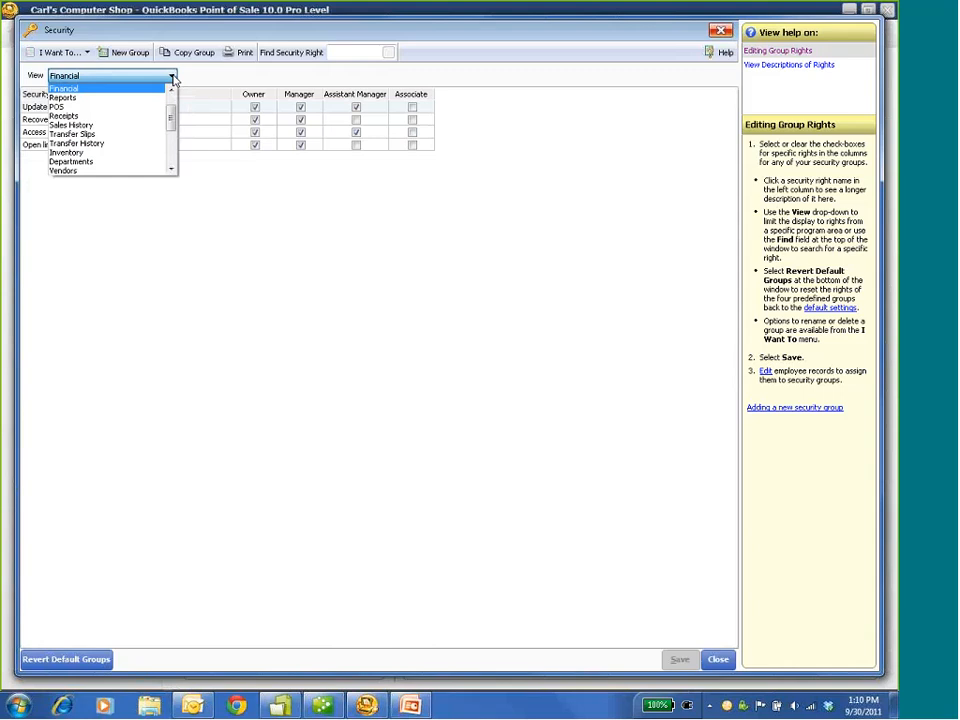
{"action": "left_click", "coordinate": [95, 110]}
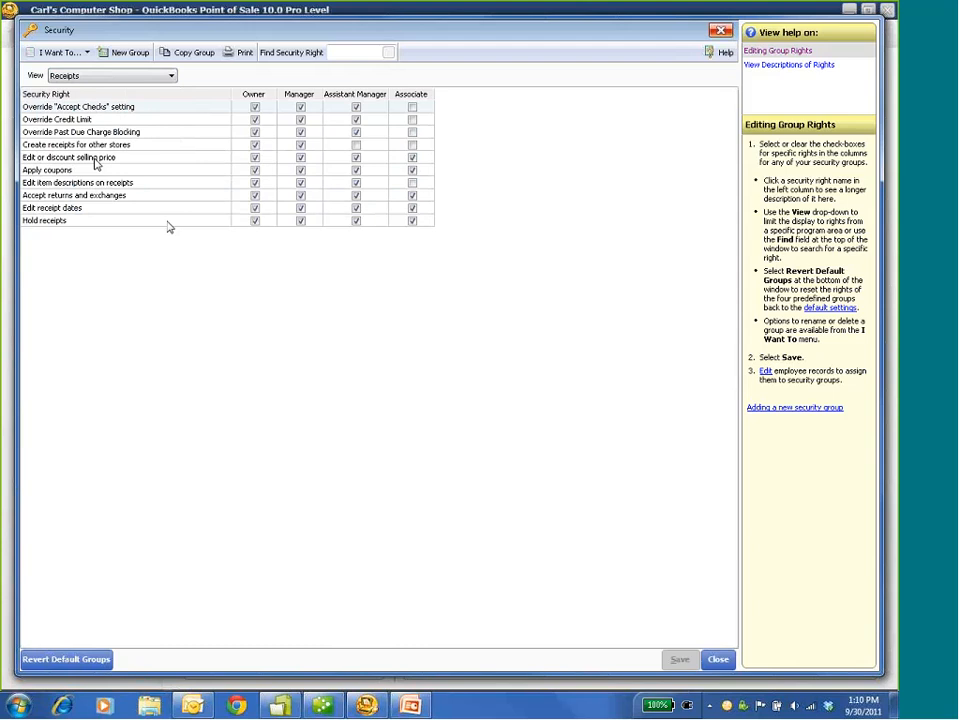
{"action": "left_click", "coordinate": [172, 77]}
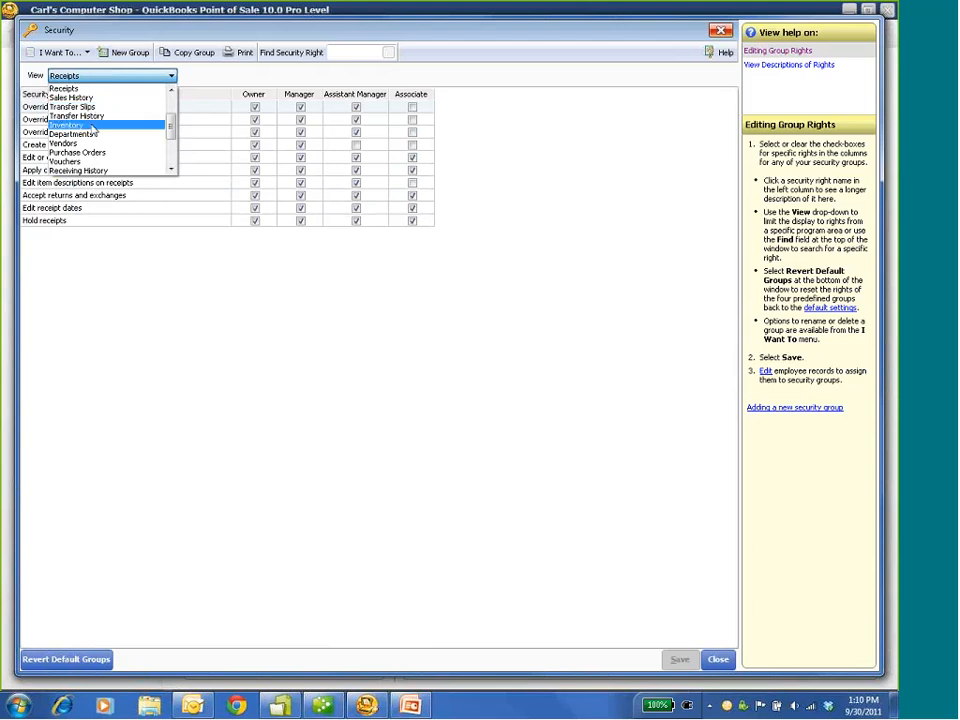
{"action": "left_click", "coordinate": [82, 125]}
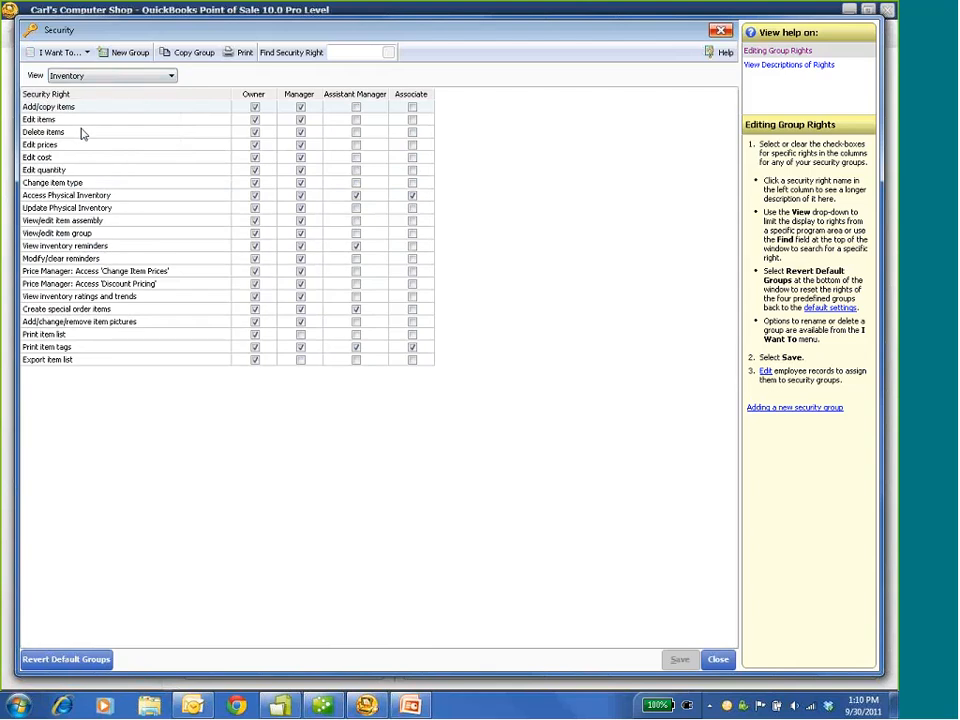
Display the other program areas available for filtering the security rights and close the security settings
{"action": "left_click", "coordinate": [172, 77]}
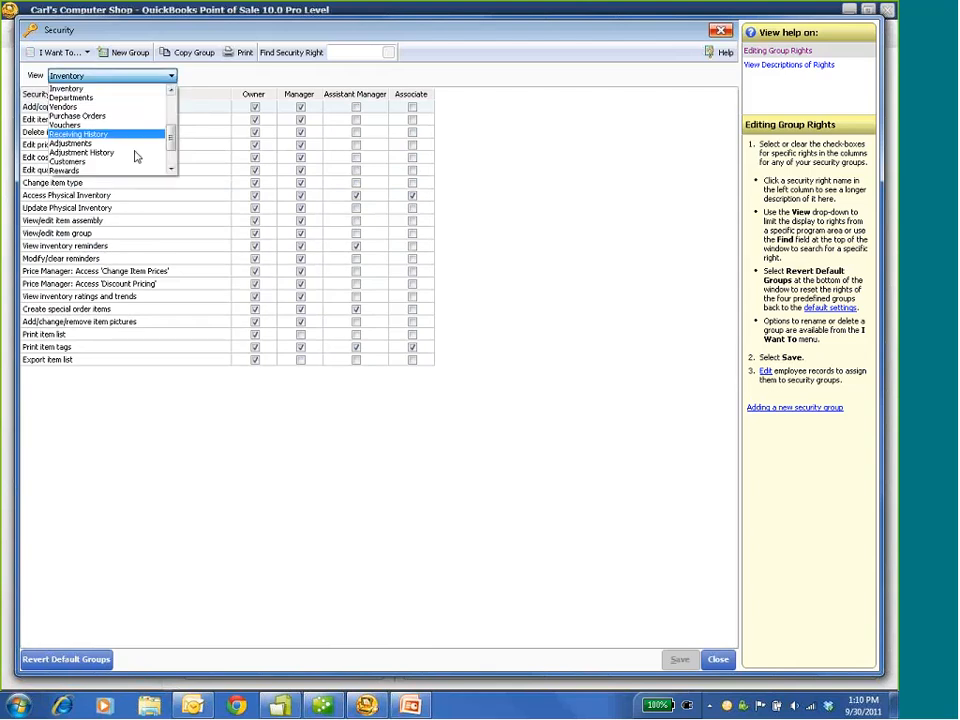
{"action": "scroll", "coordinate": [178, 155], "scroll_direction": "down", "scroll_amount": 1}
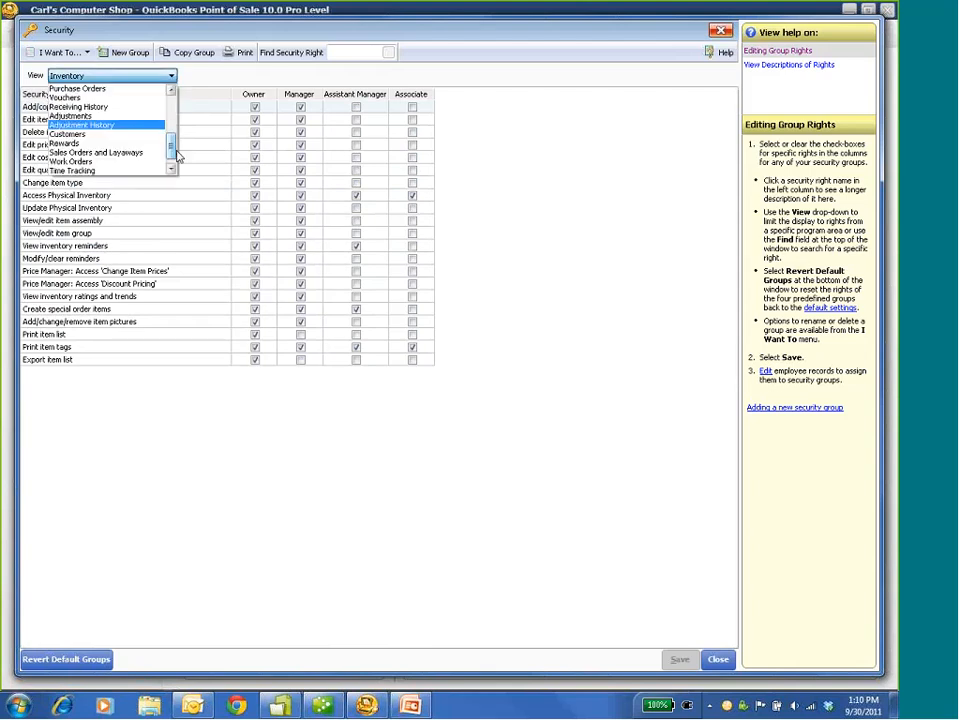
{"action": "left_click", "coordinate": [531, 180]}
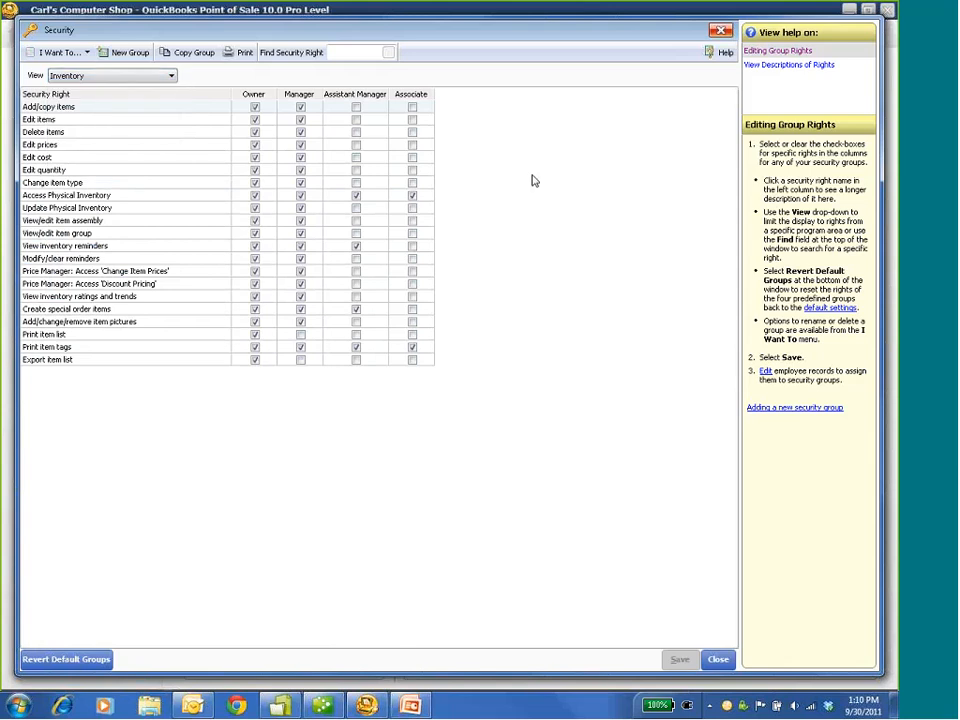
{"action": "left_click", "coordinate": [717, 660]}
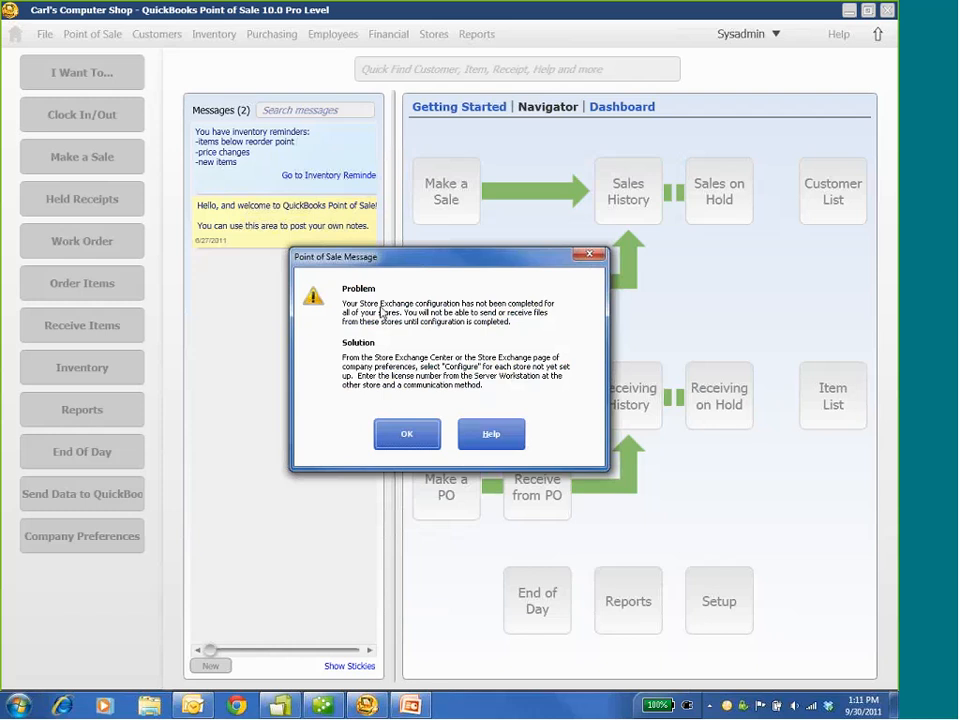
Dismiss the Store Exchange message, review the End of Day Process options with the General - Z-Out Store Close report, and cancel the process
{"action": "left_click", "coordinate": [431, 428]}
{"action": "left_click_drag", "start_coordinate": [453, 187], "coordinate": [475, 213]}
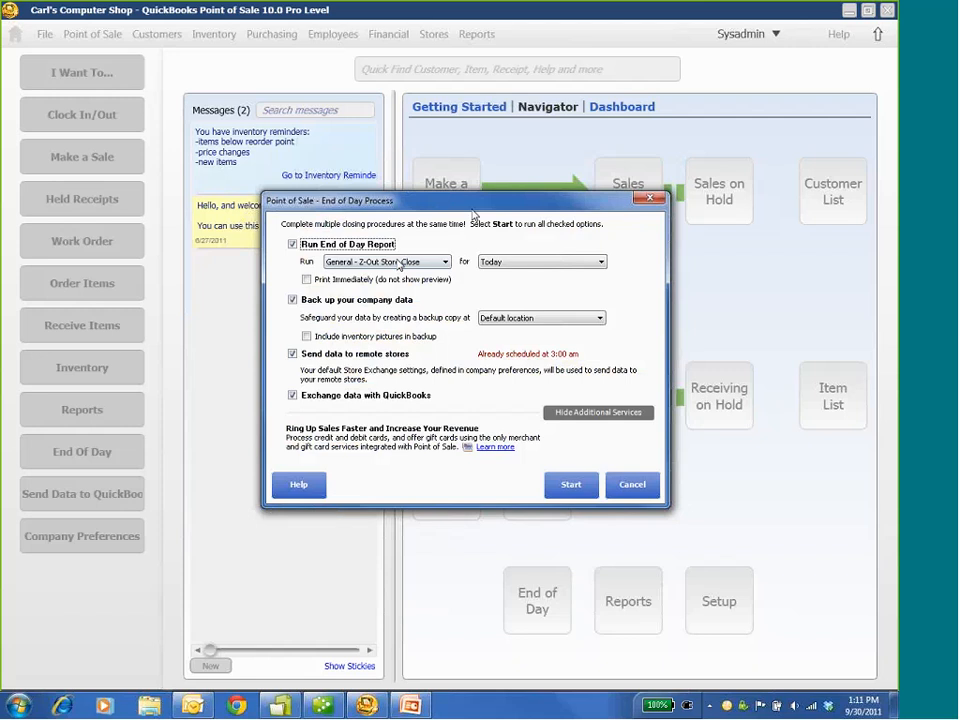
{"action": "left_click", "coordinate": [445, 262]}
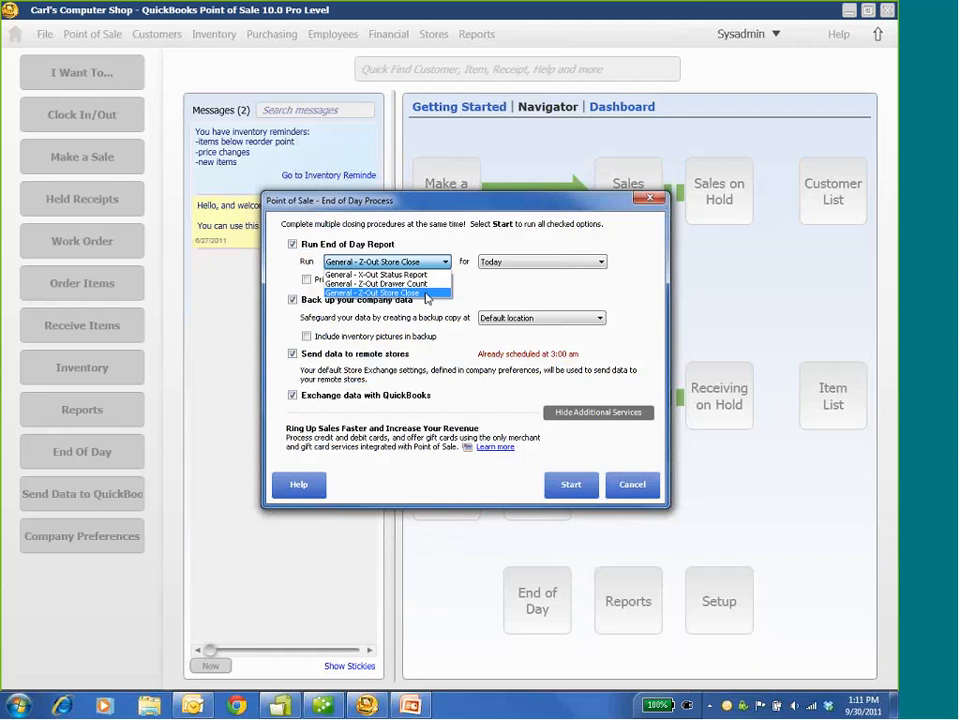
{"action": "left_click", "coordinate": [427, 293]}
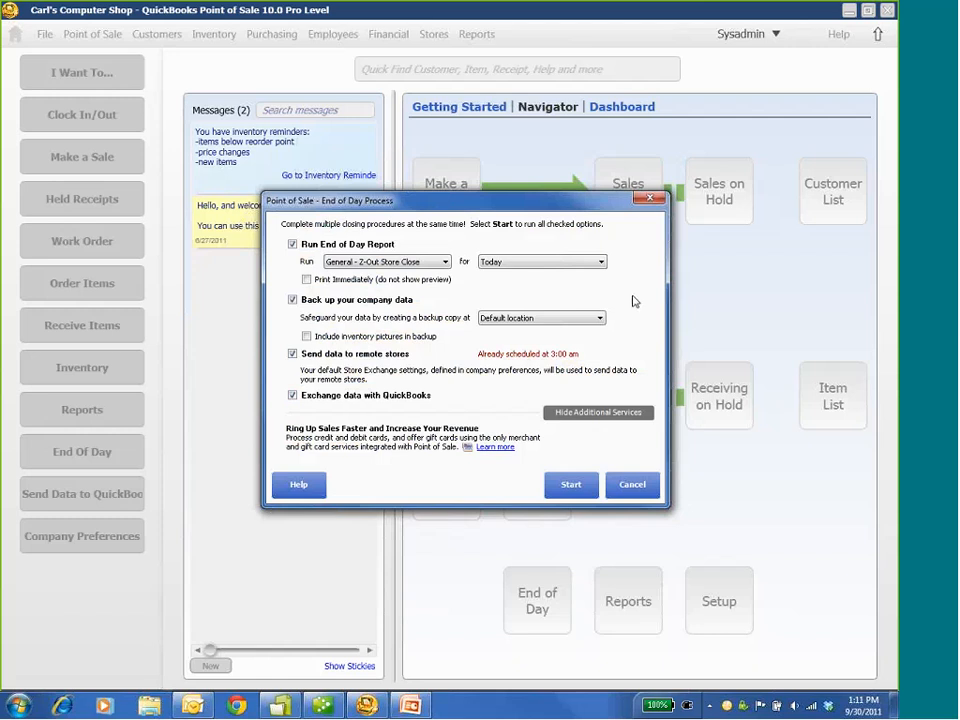
{"action": "left_click", "coordinate": [643, 490]}
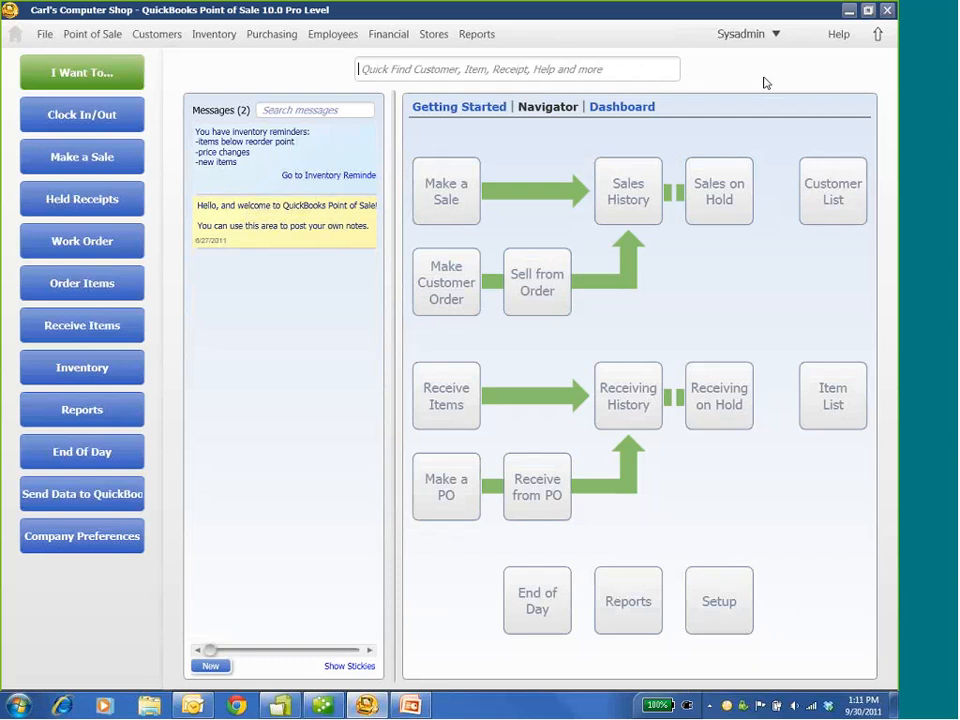
{"action": "left_click", "coordinate": [386, 36]}
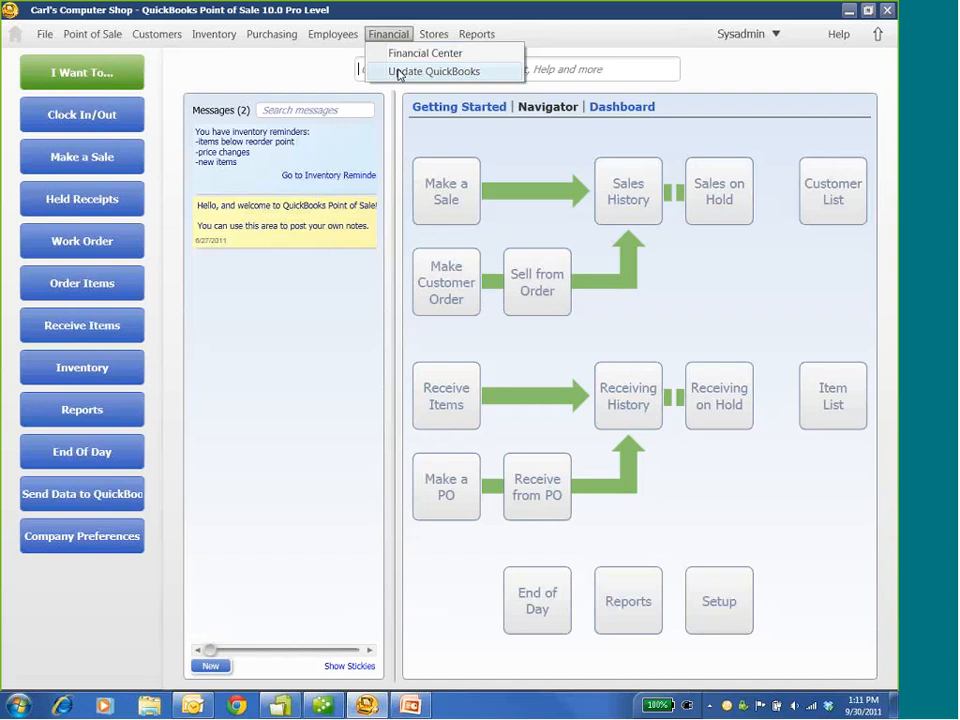
{"action": "left_click", "coordinate": [312, 76]}
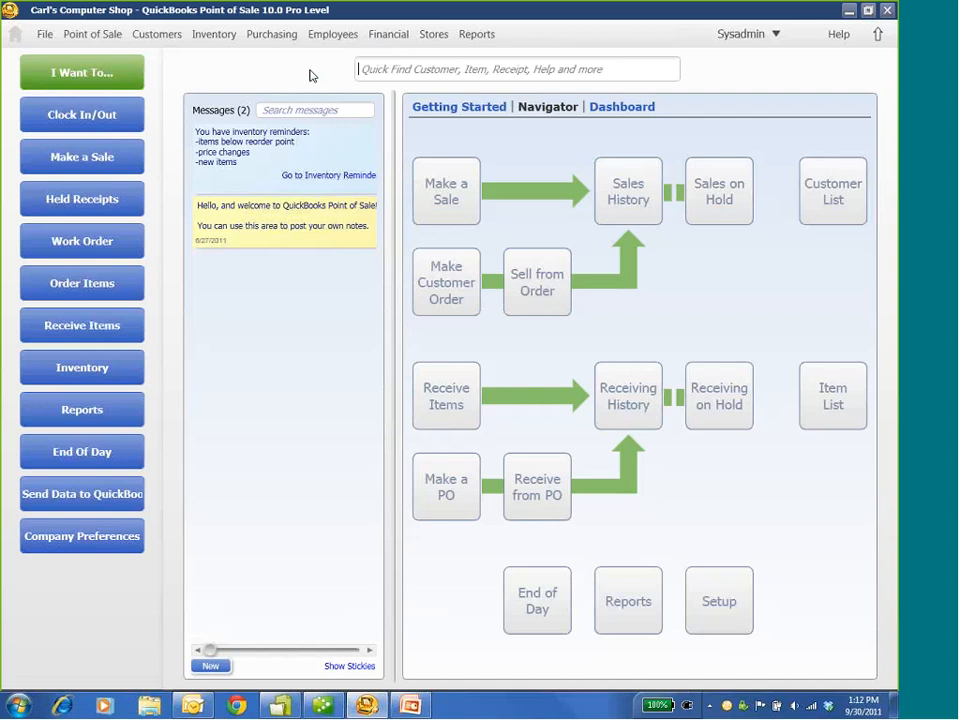
Open the Report Center, browse all available Sales and Items reports, and close it
{"action": "left_click", "coordinate": [468, 37]}
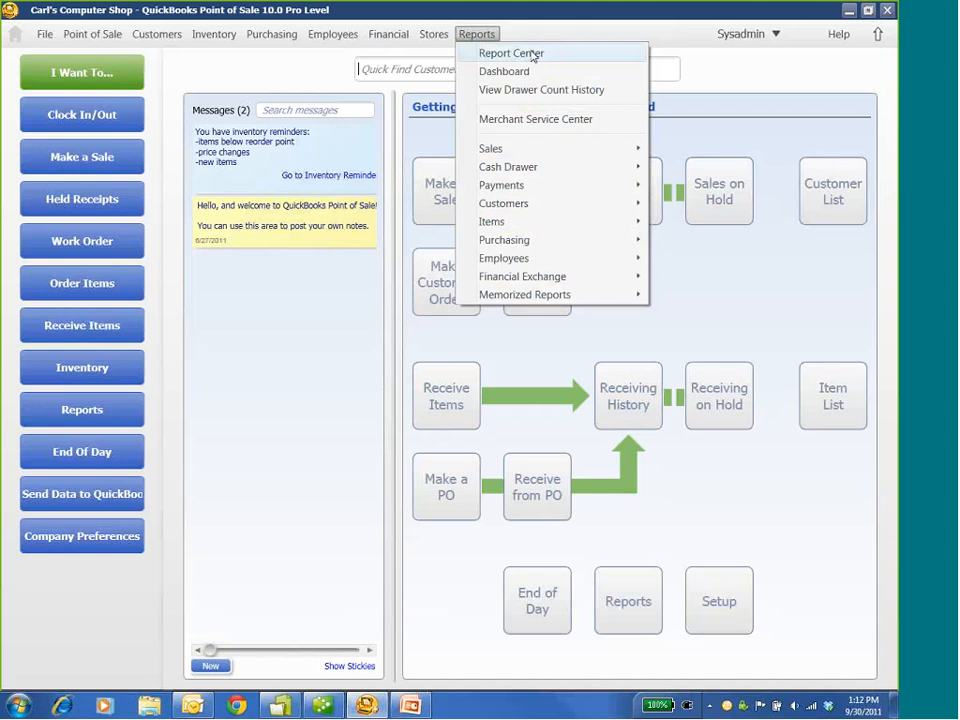
{"action": "left_click", "coordinate": [510, 54]}
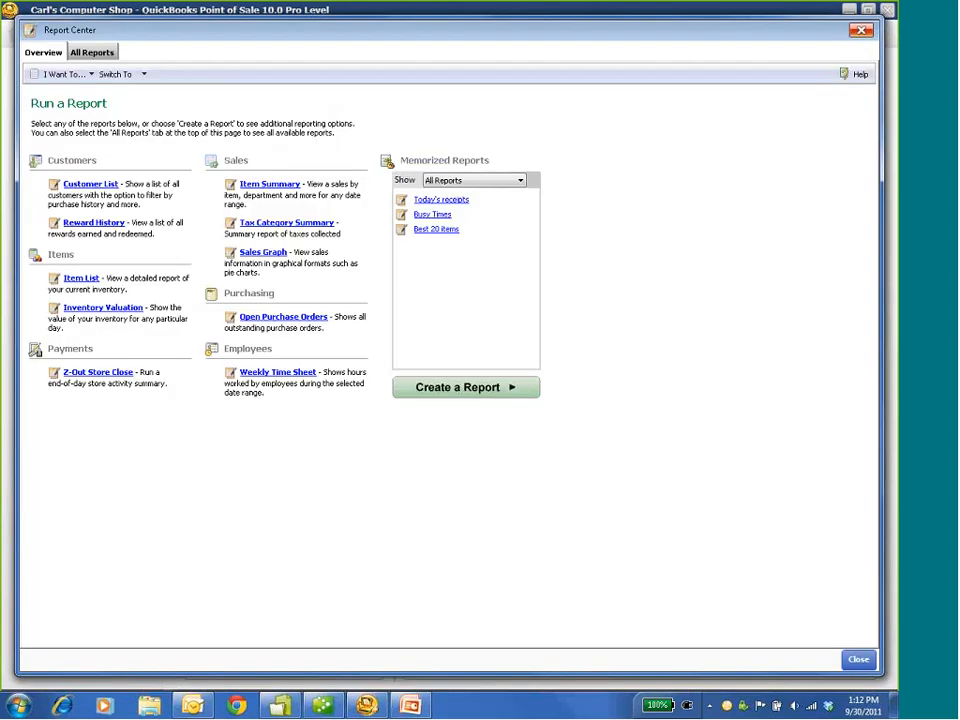
{"action": "left_click", "coordinate": [91, 52]}
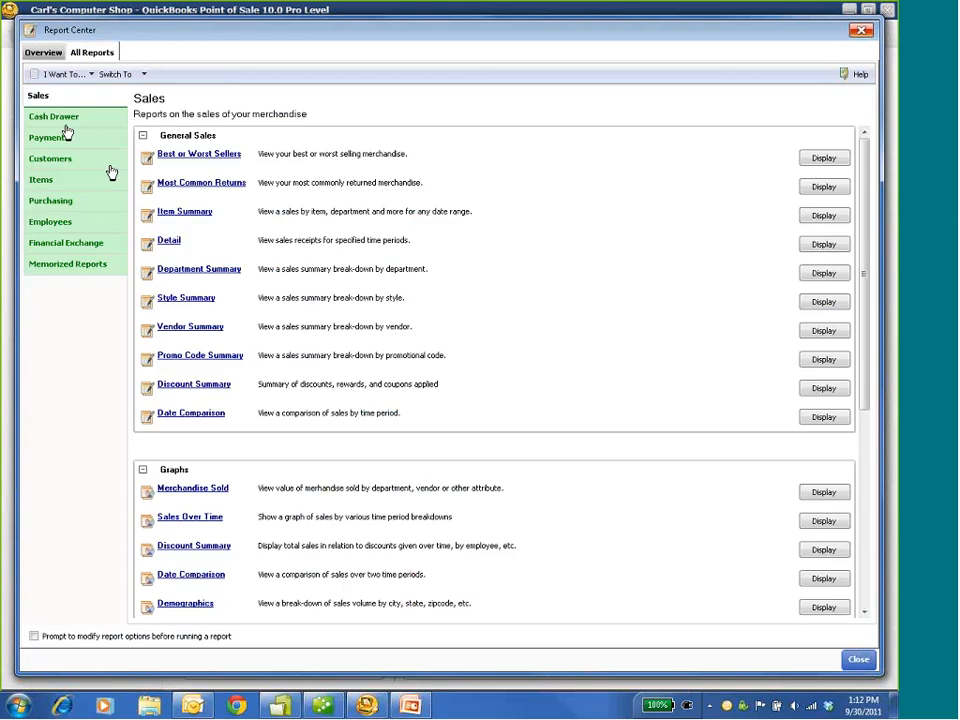
{"action": "left_click", "coordinate": [46, 181]}
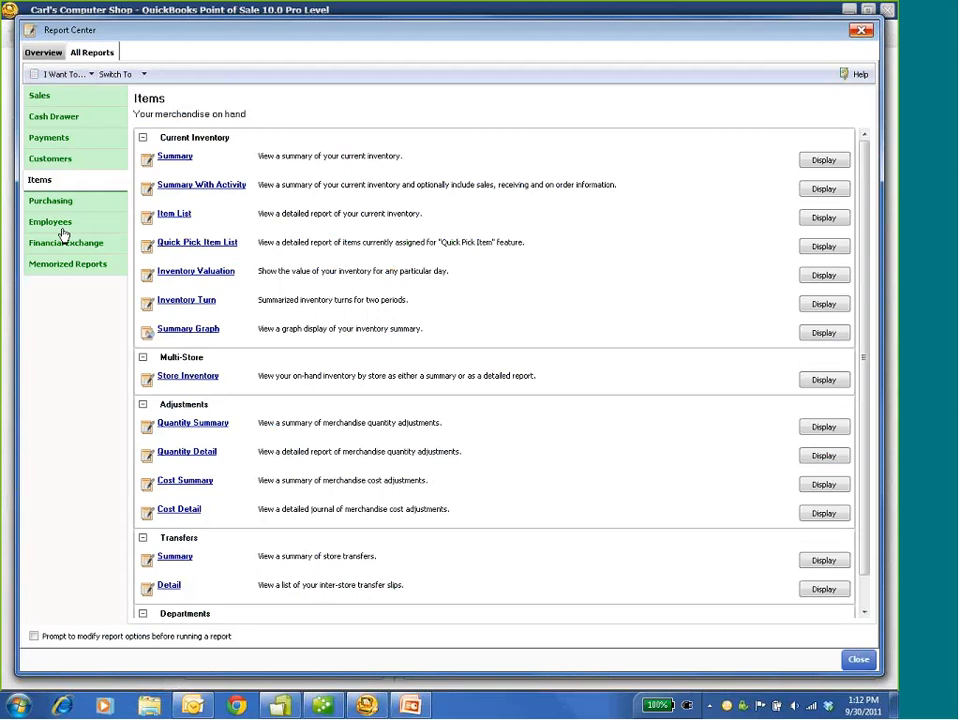
{"action": "left_click", "coordinate": [861, 30]}
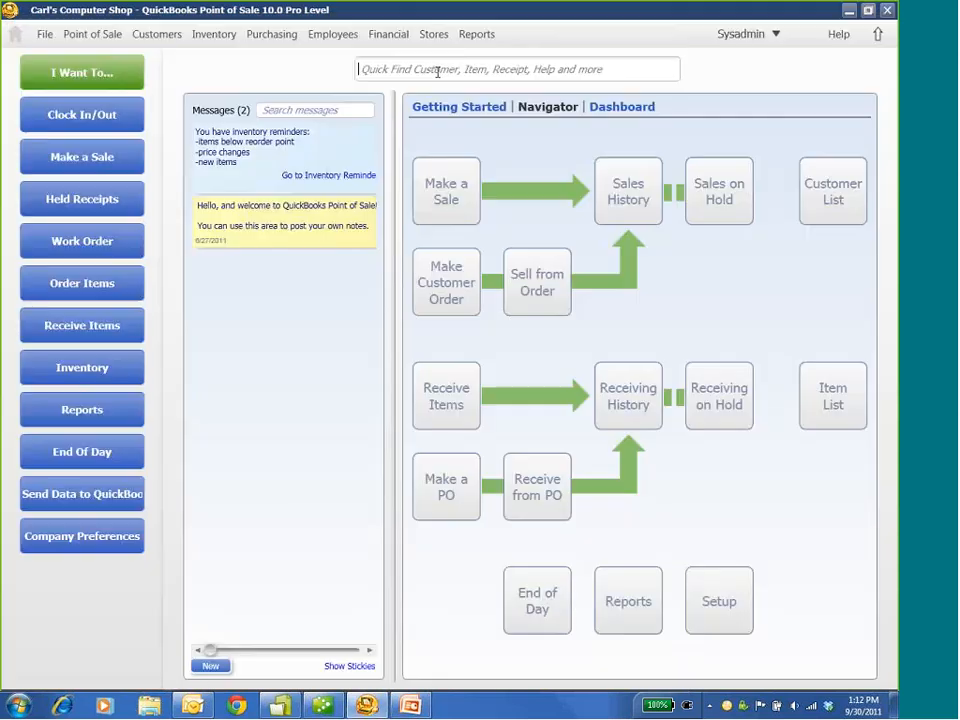
Open the reports dashboard for customization and add the Employee Commissions report to it
{"action": "left_click", "coordinate": [482, 34]}
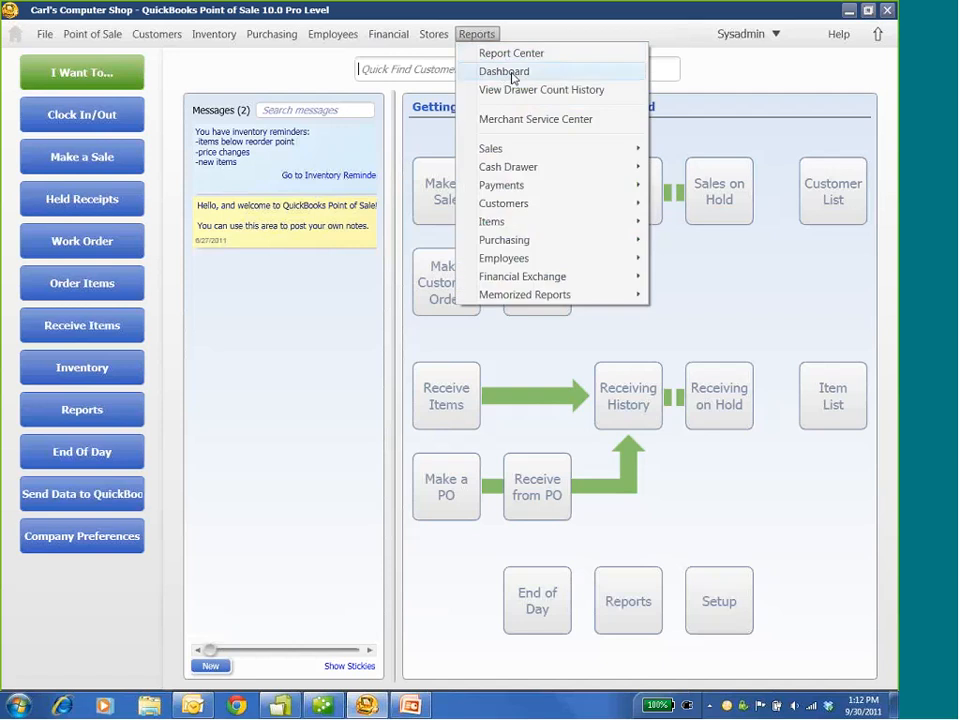
{"action": "left_click", "coordinate": [504, 72]}
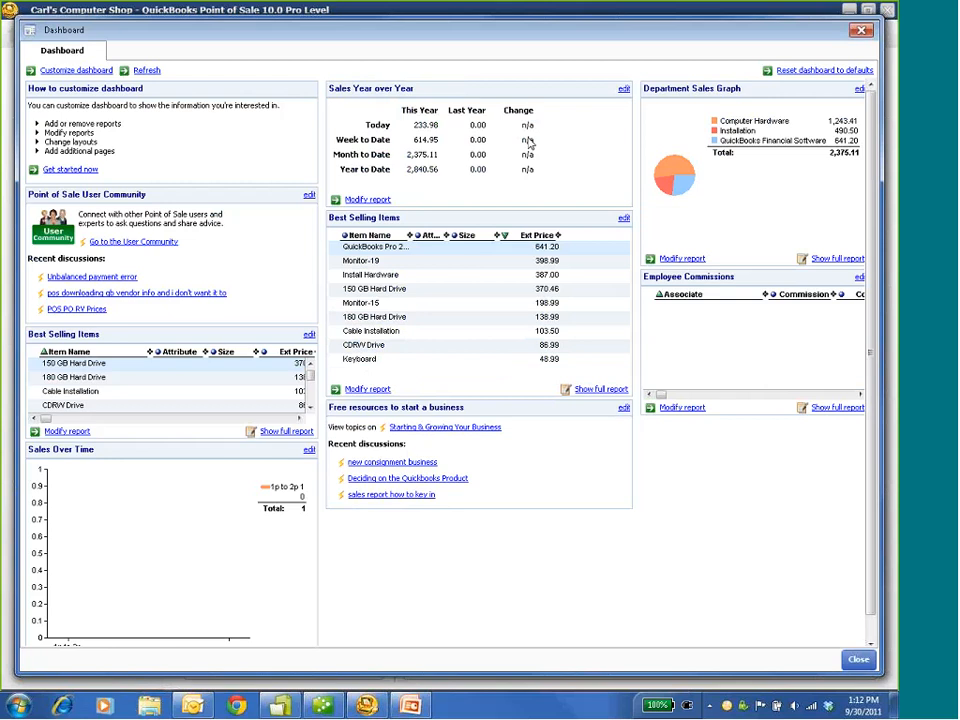
{"action": "left_click", "coordinate": [86, 73]}
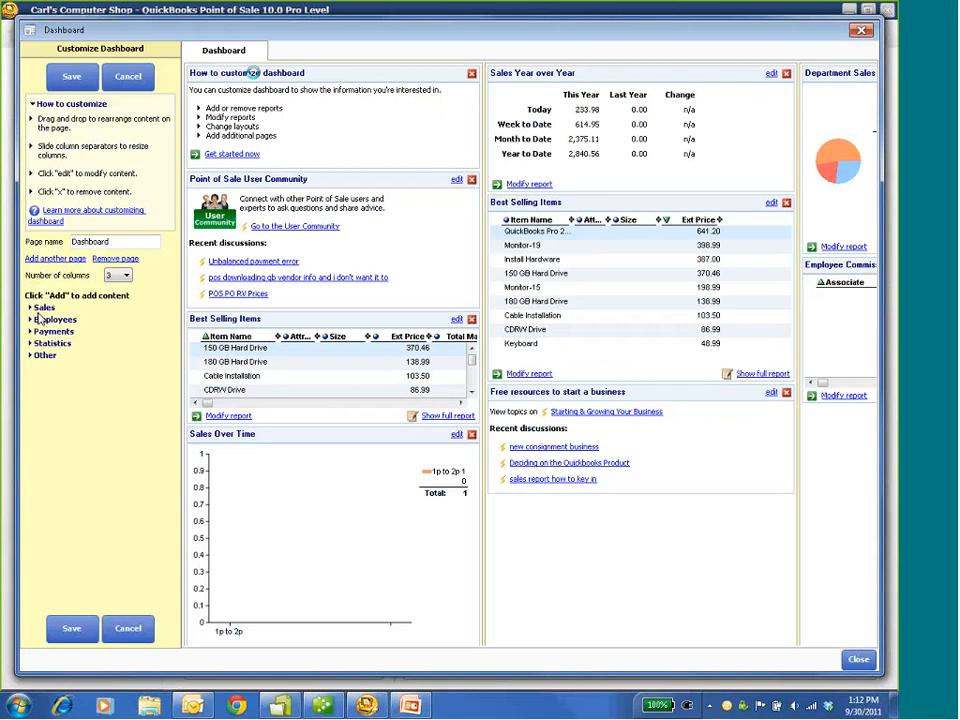
{"action": "left_click", "coordinate": [39, 318]}
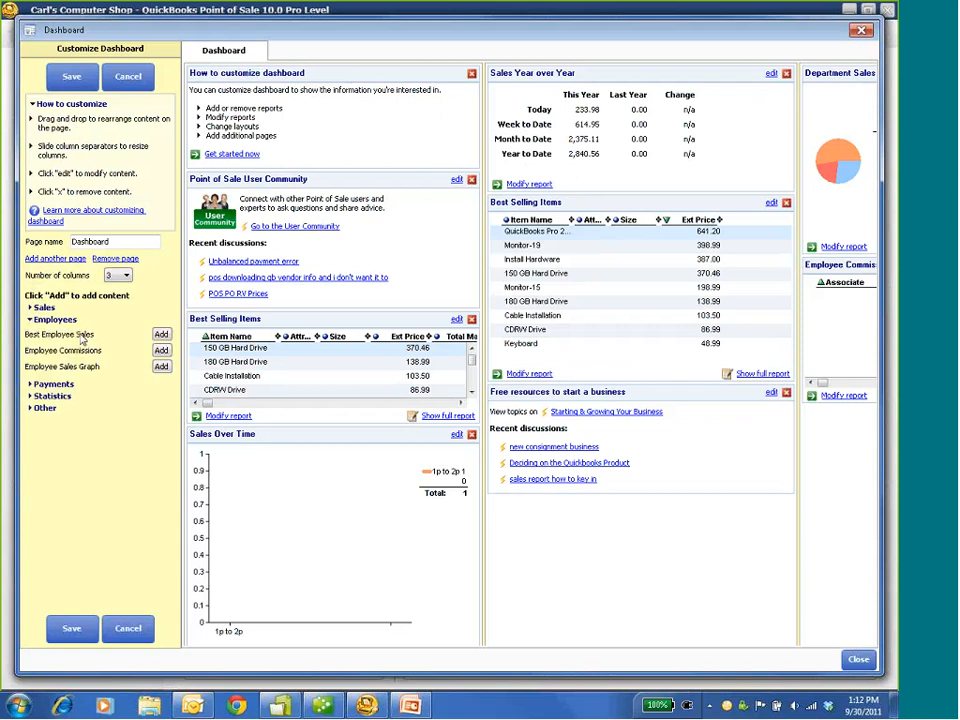
{"action": "left_click", "coordinate": [161, 351]}
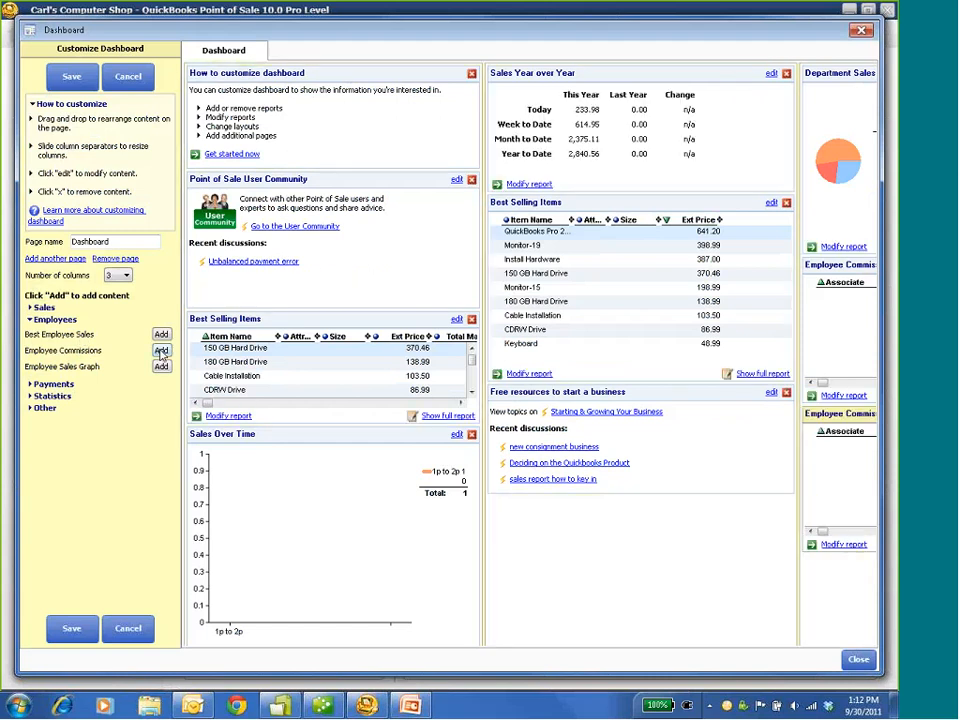
Display the Payments content available for the dashboard, discard the customization, and close the dashboard
{"action": "left_click", "coordinate": [33, 321]}
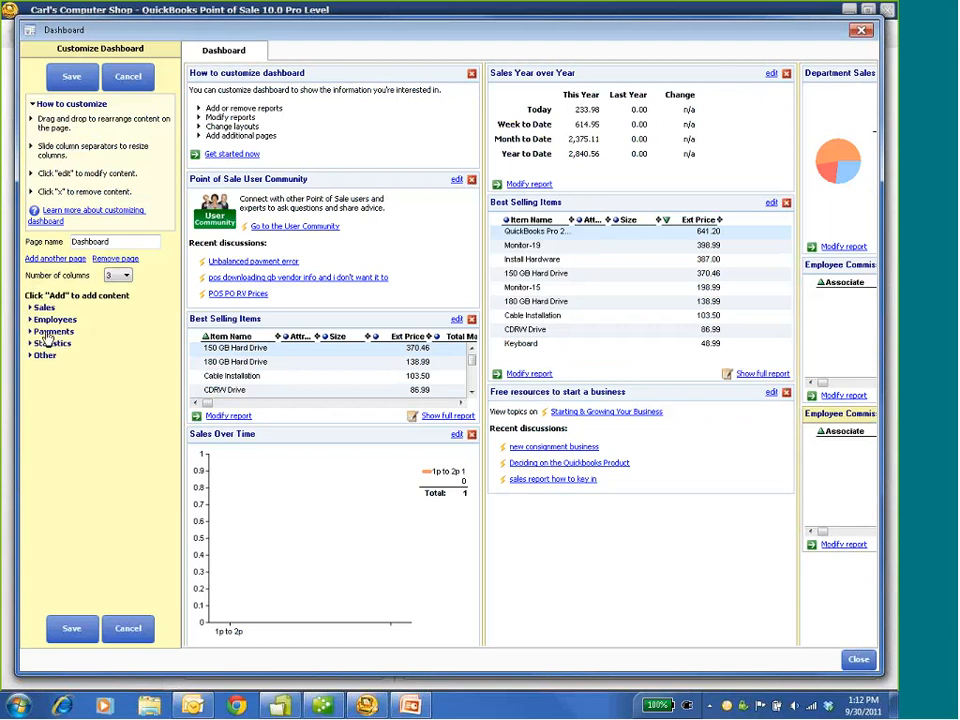
{"action": "left_click", "coordinate": [46, 332]}
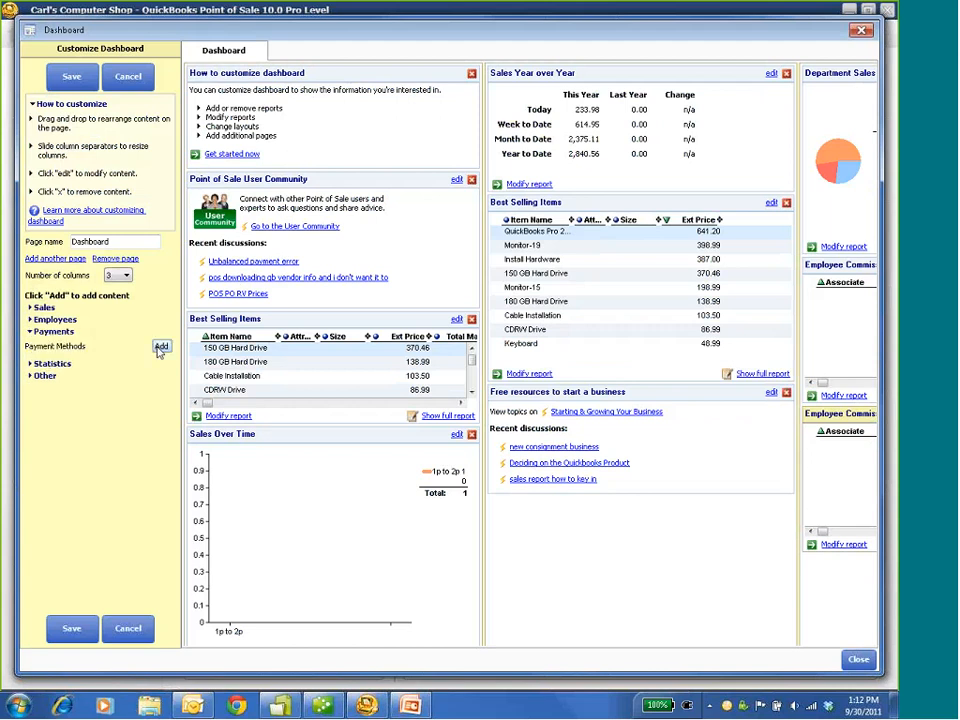
{"action": "left_click", "coordinate": [52, 331]}
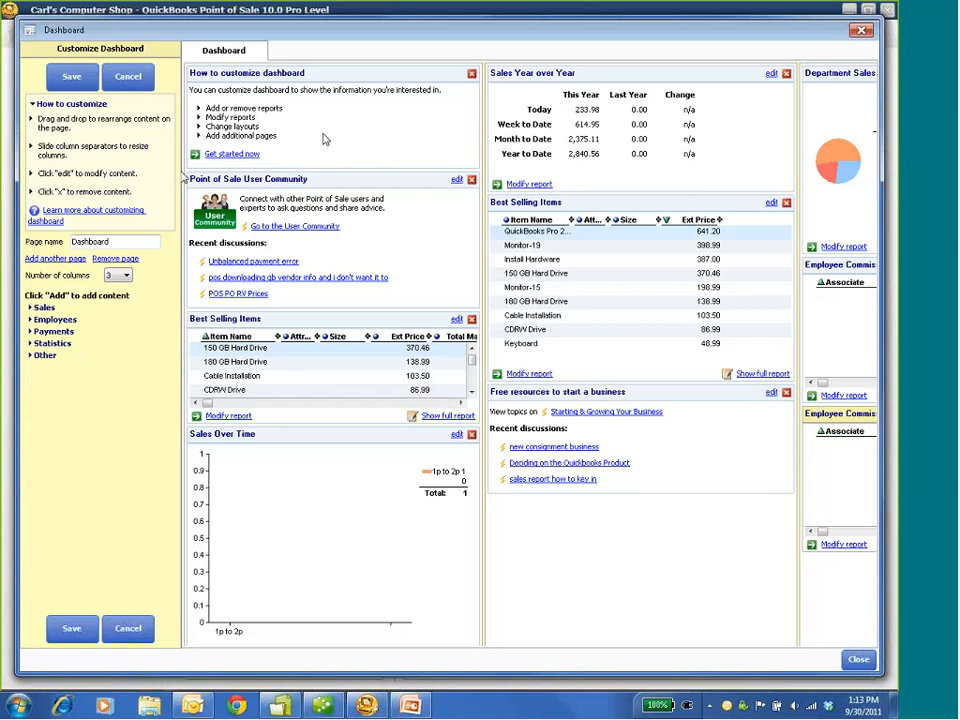
{"action": "mouse_move", "coordinate": [840, 160]}
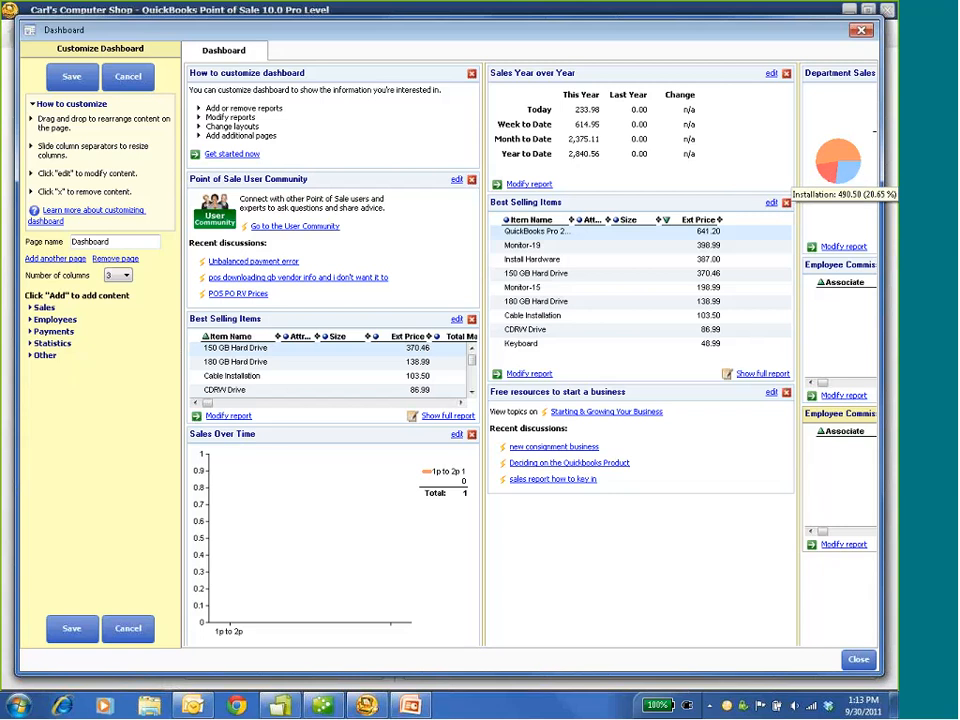
{"action": "left_click", "coordinate": [129, 78]}
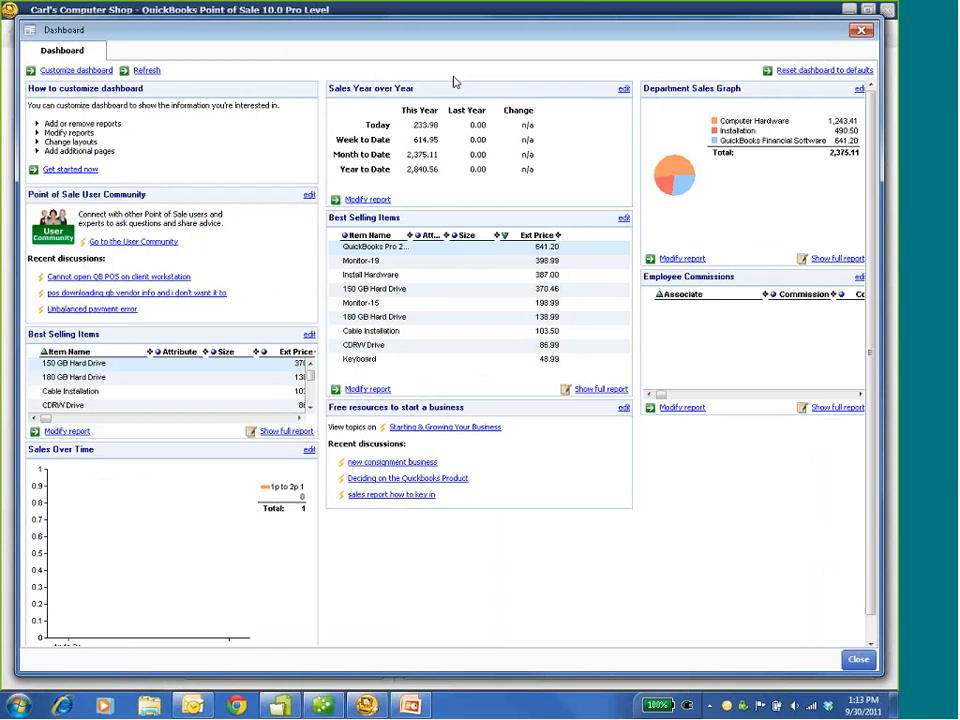
{"action": "left_click", "coordinate": [860, 32]}
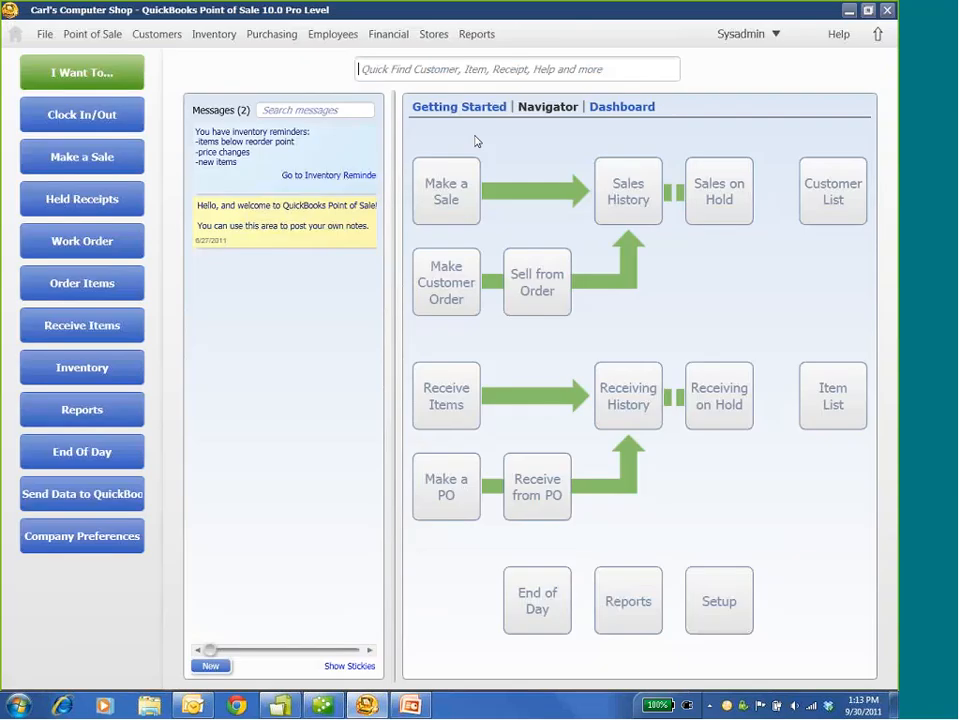